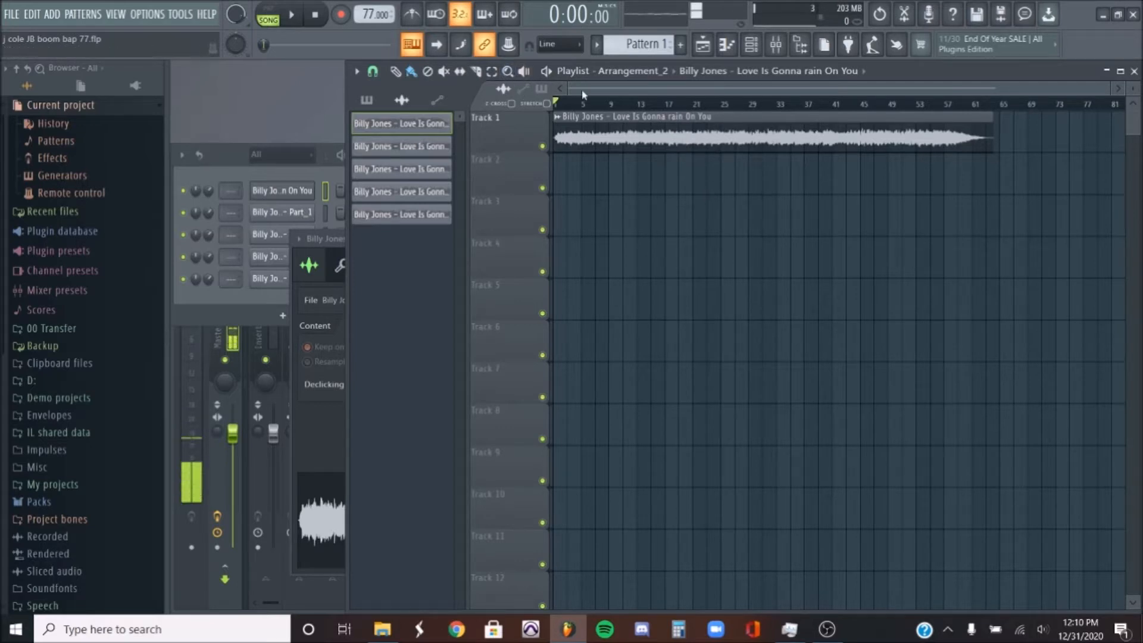
# - Play the full-length song sample in Arrangement_2 and delete its clip from Track 1
pyautogui.press('space')
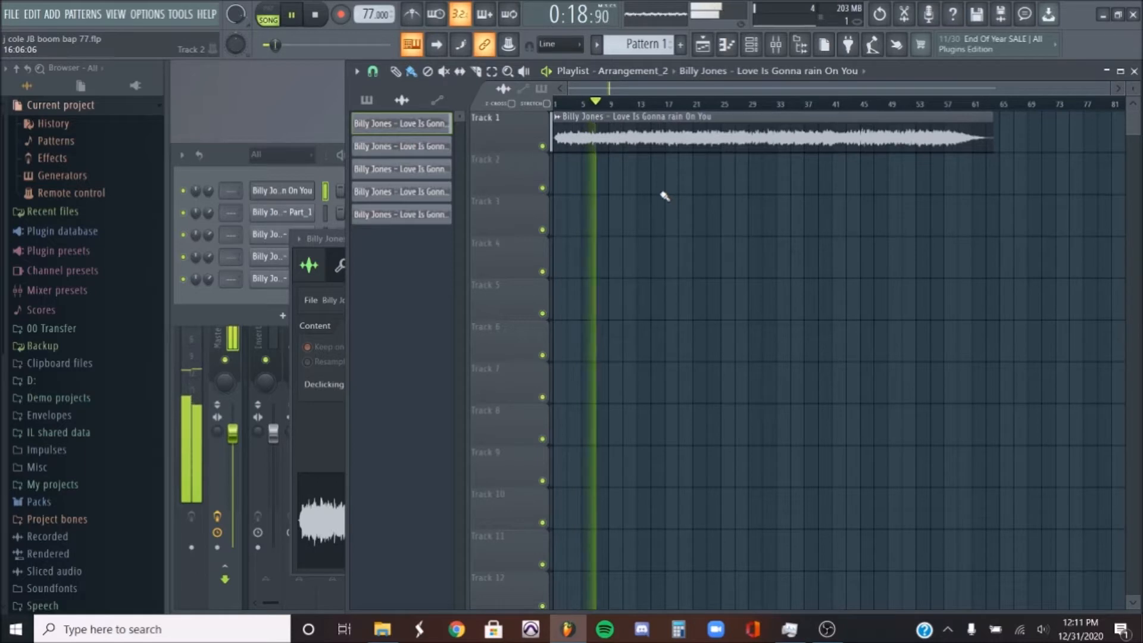
pyautogui.press('space')
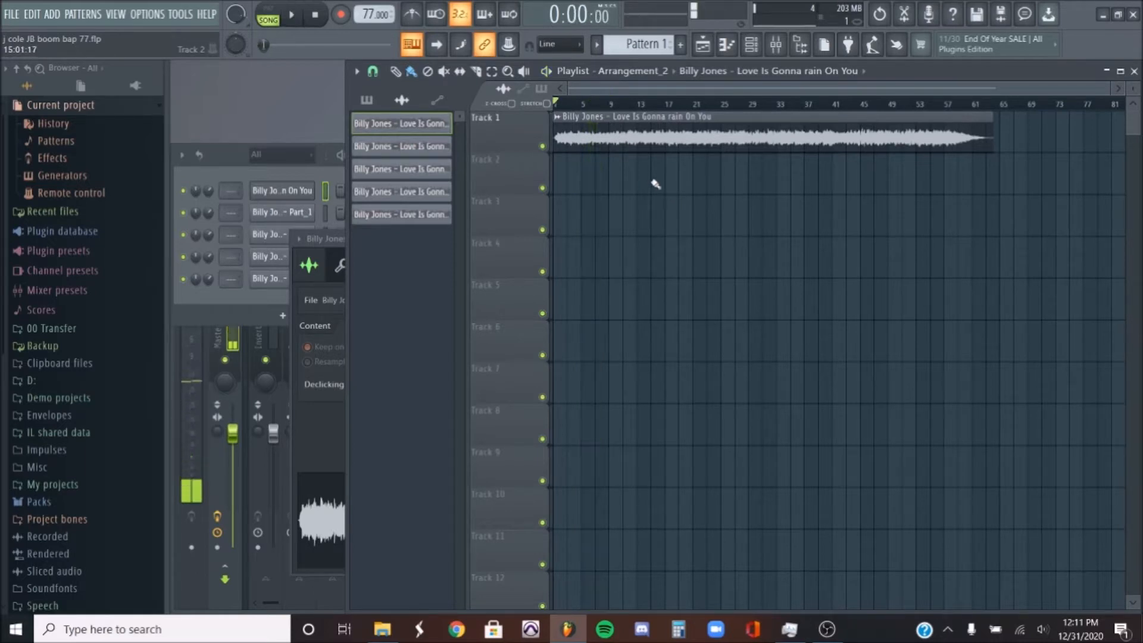
pyautogui.rightClick(652, 141)
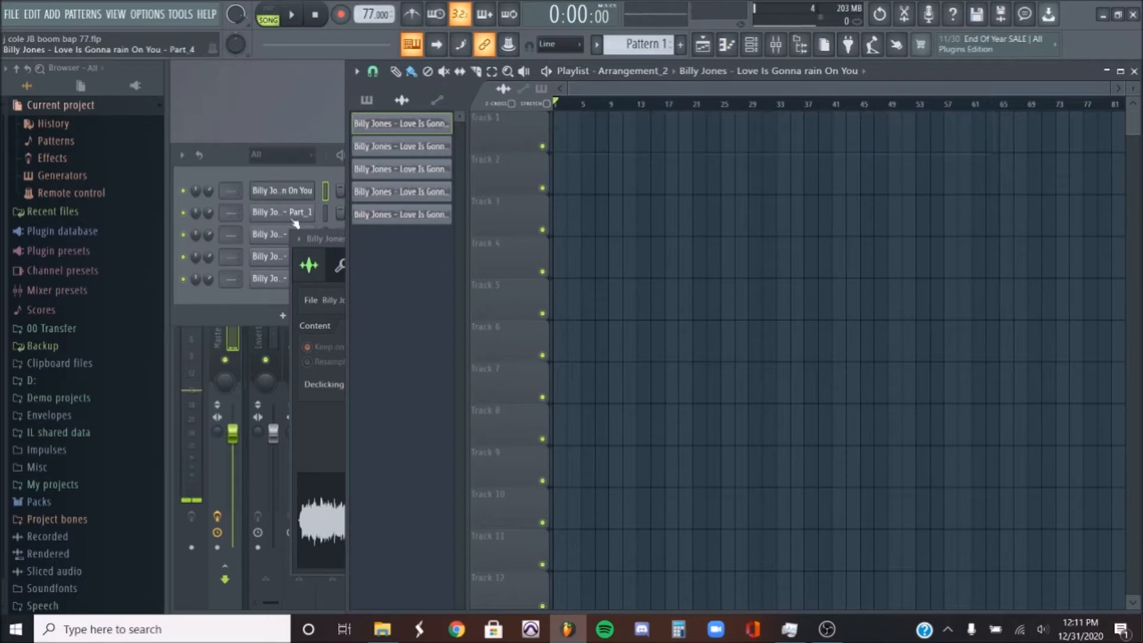
# - Look at the Part_1 channel's sampler settings and switch the playlist to Arrangement
pyautogui.click(219, 162)
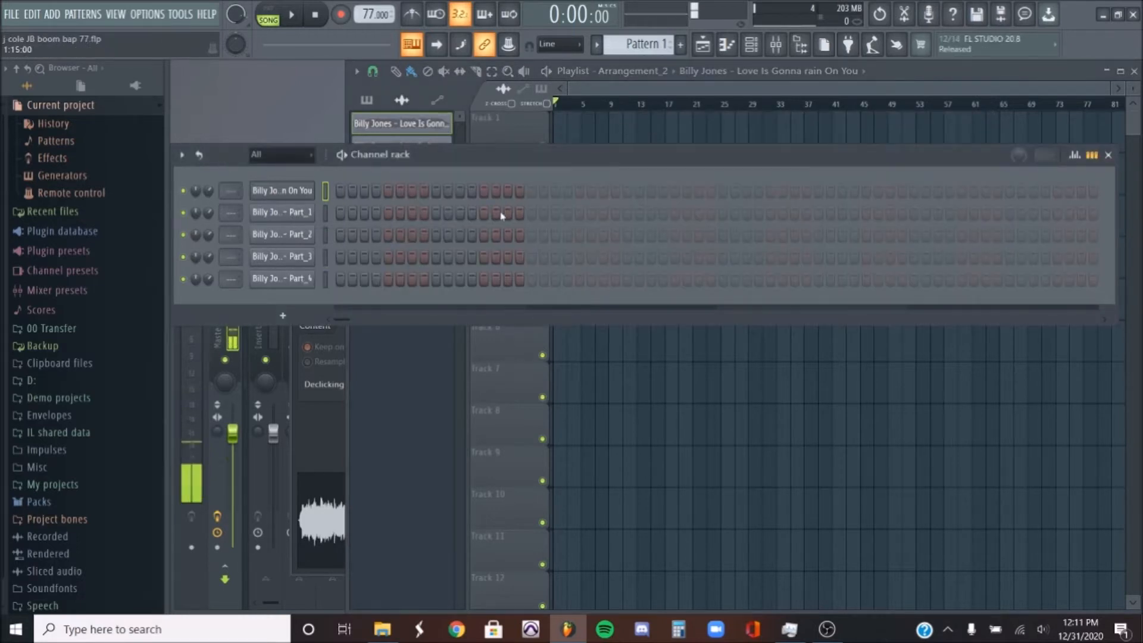
pyautogui.click(325, 217)
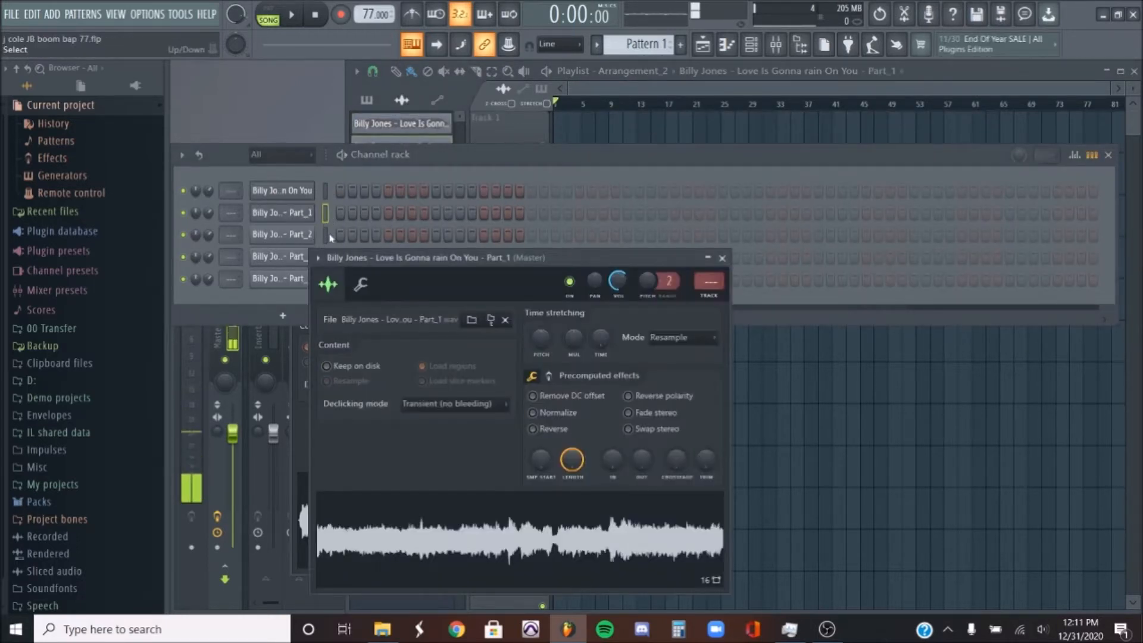
pyautogui.click(296, 213)
pyautogui.click(664, 72)
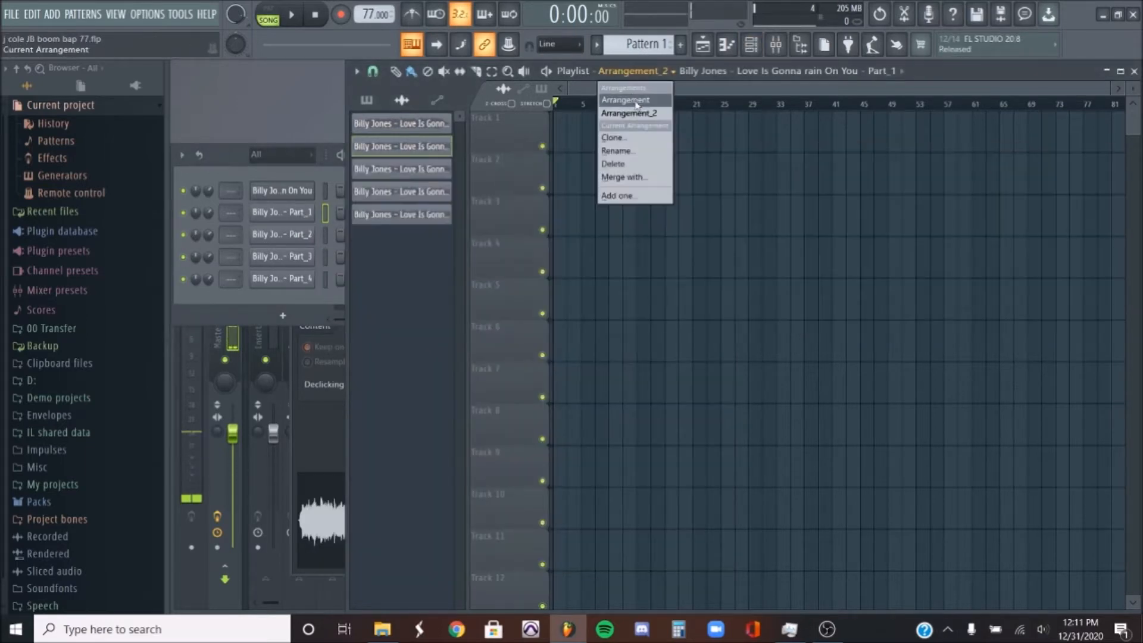
pyautogui.click(626, 99)
# - Play back the four chopped sample parts, jumping to the starts of the clips at bars 5 and 13
pyautogui.press('space')
pyautogui.click(625, 105)
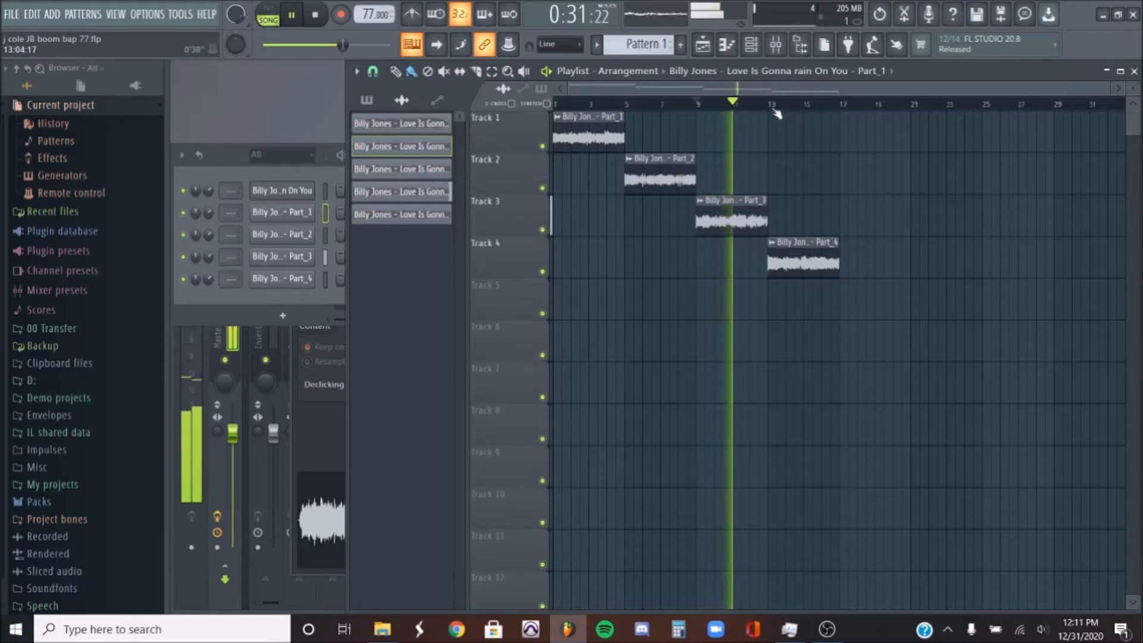
pyautogui.click(777, 106)
pyautogui.click(766, 106)
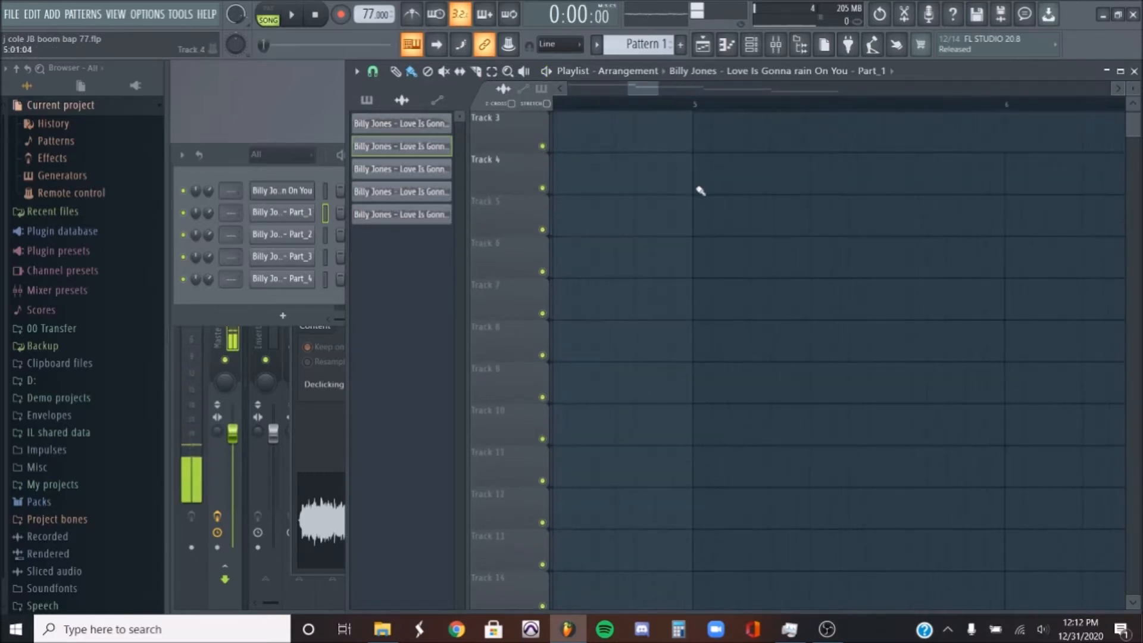
pyautogui.scroll(-8, 697, 191)
pyautogui.scroll(5, 679, 242)
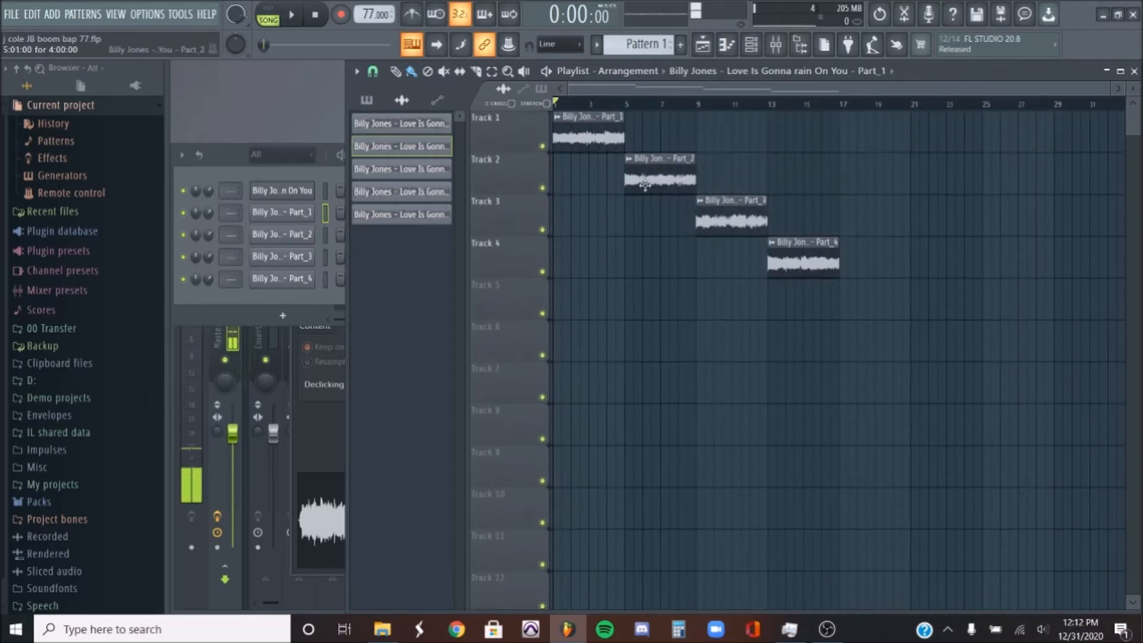
# - Load the Part_1 sample into Edison and set its sample rate to 15000 Hz with the Resample option
pyautogui.click(309, 437)
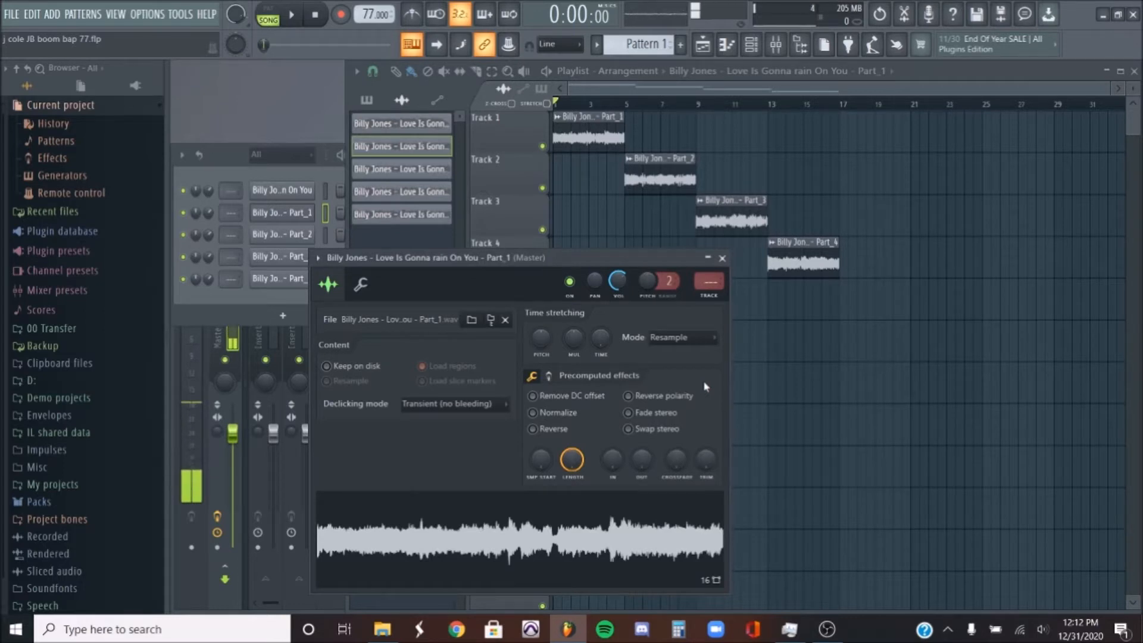
pyautogui.hotkey('ctrl', 'e')
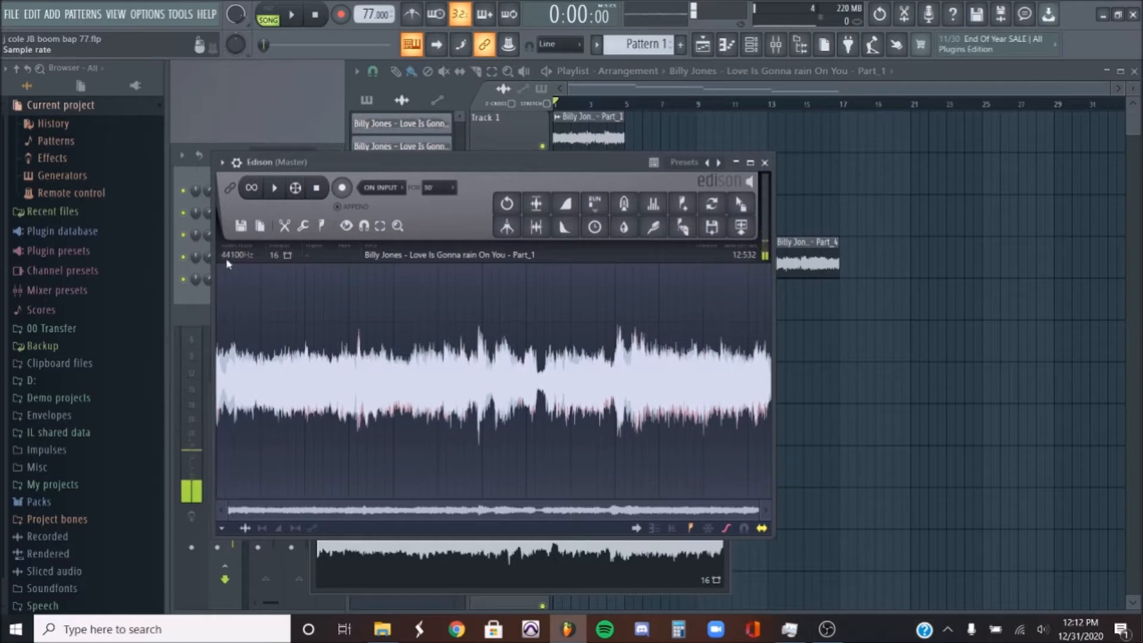
pyautogui.click(242, 256)
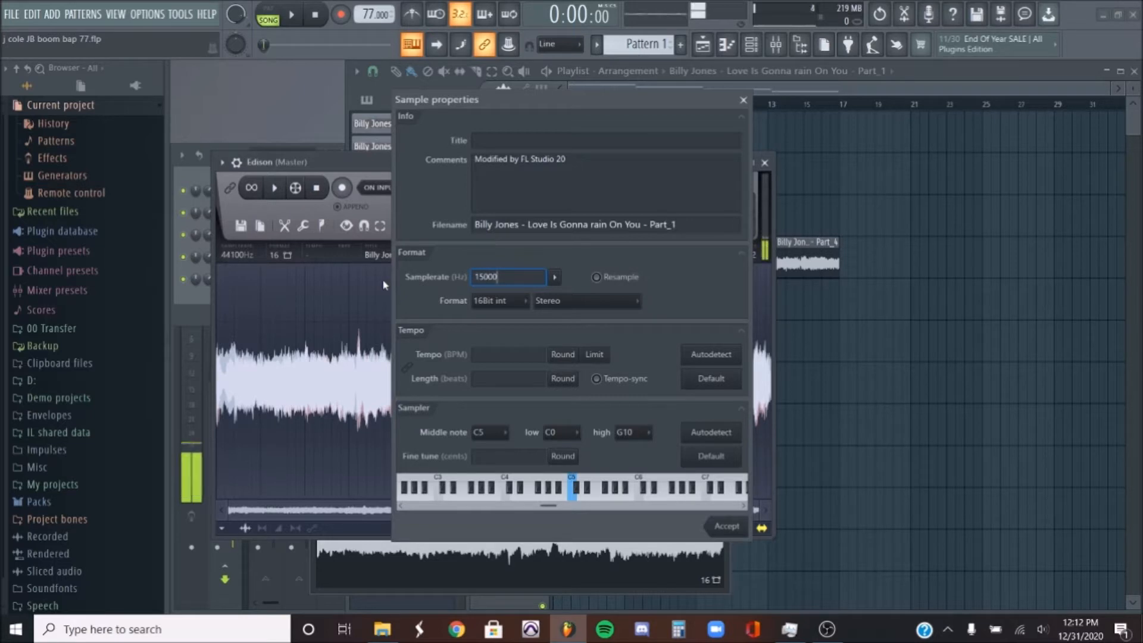
pyautogui.click(598, 277)
pyautogui.click(727, 526)
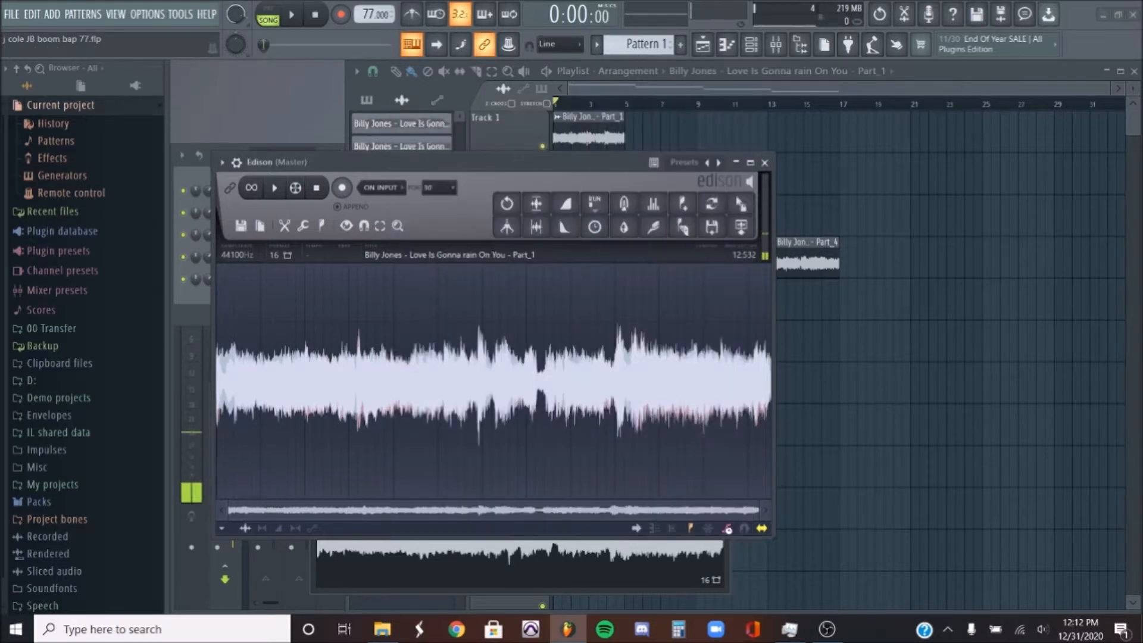
# - Move the Edison window aside and preview the 15000 Hz version of Part_1 in it
pyautogui.moveTo(484, 169); pyautogui.dragTo(817, 182)
pyautogui.click(608, 201)
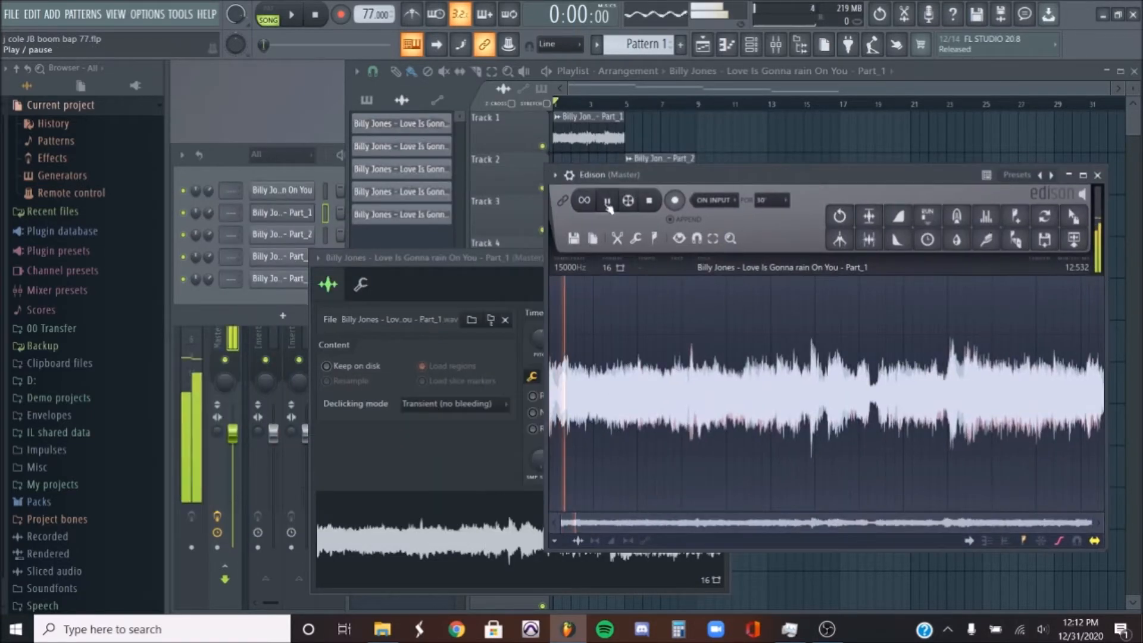
pyautogui.press('XF86AudioLowerVolume')
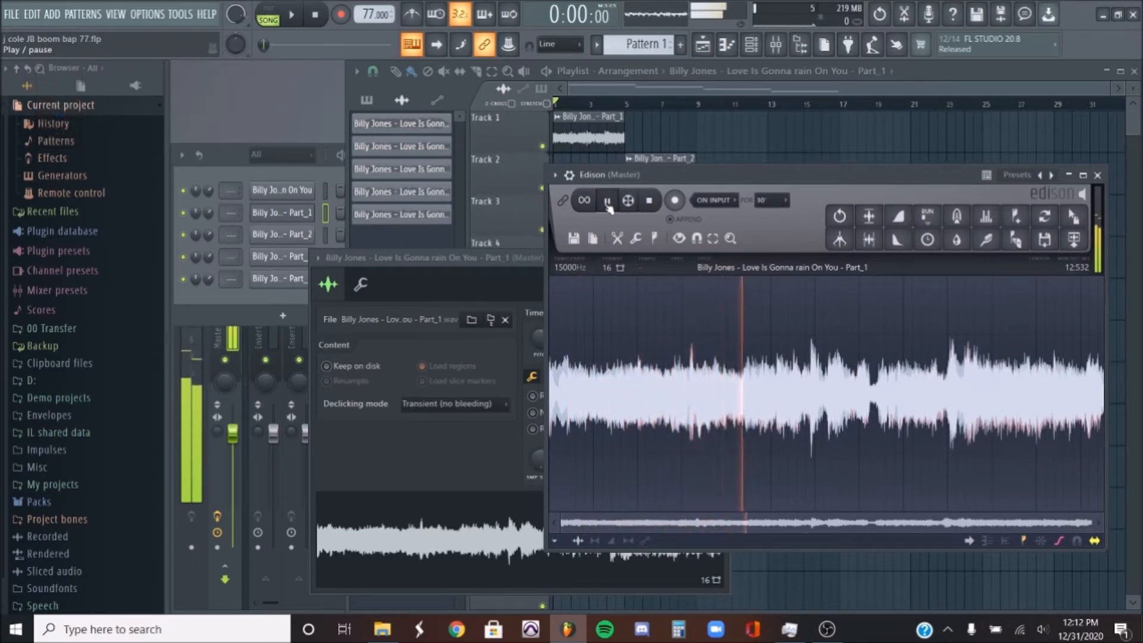
pyautogui.click(608, 201)
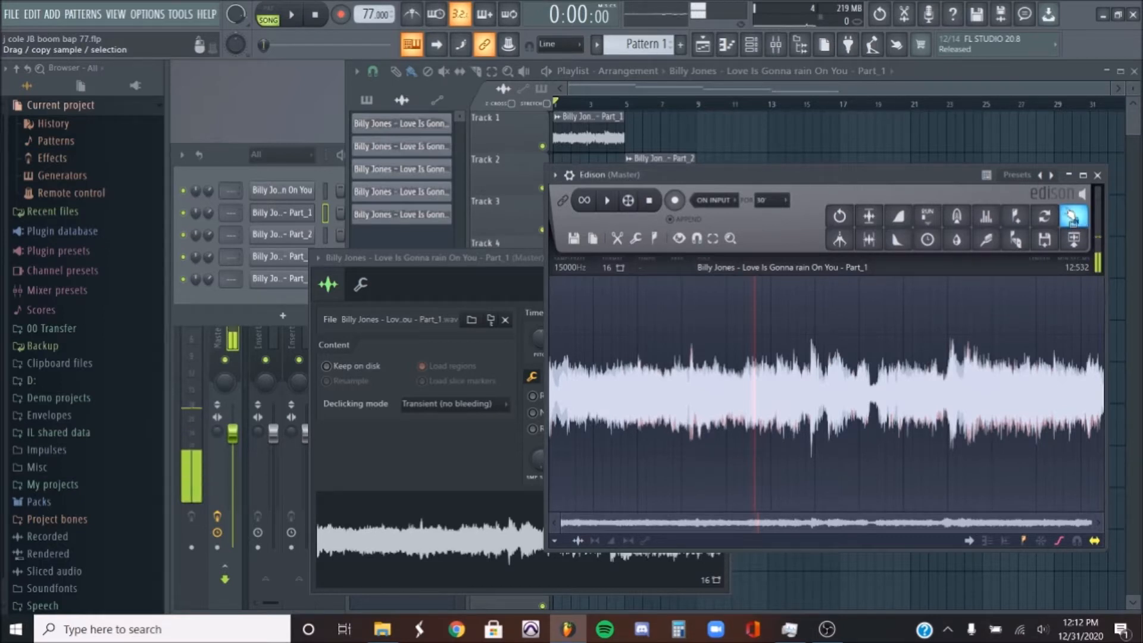
# - Replace the Part_1 channel's sample with the resampled audio from Edison and briefly play it in the playlist
pyautogui.moveTo(1074, 216); pyautogui.dragTo(309, 256)
pyautogui.click(744, 128)
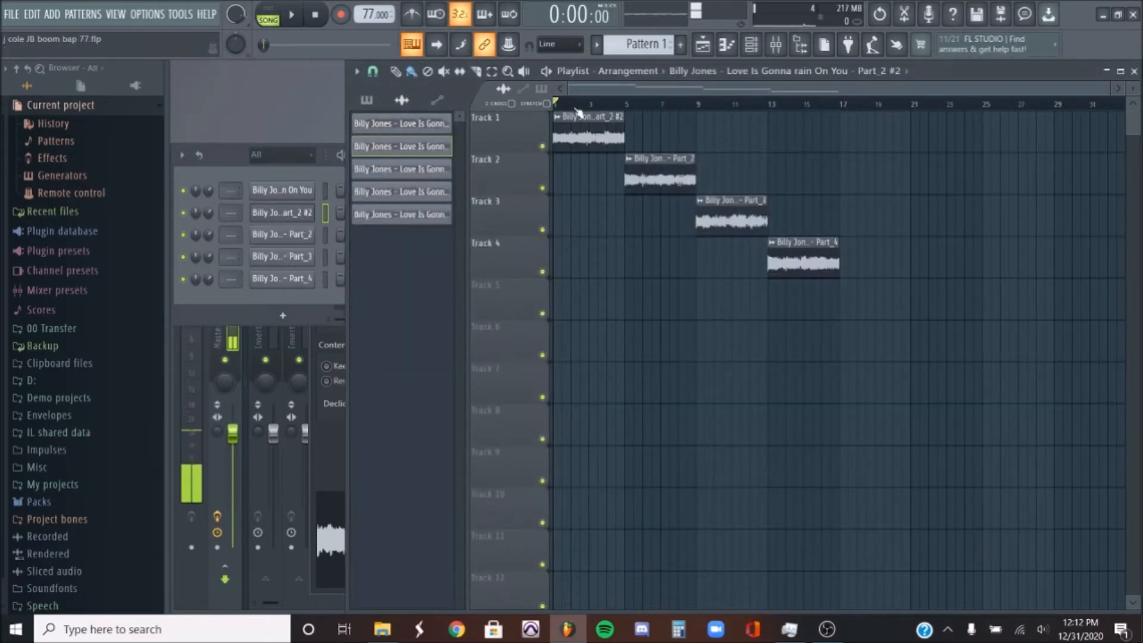
pyautogui.press('space')
pyautogui.press('space')
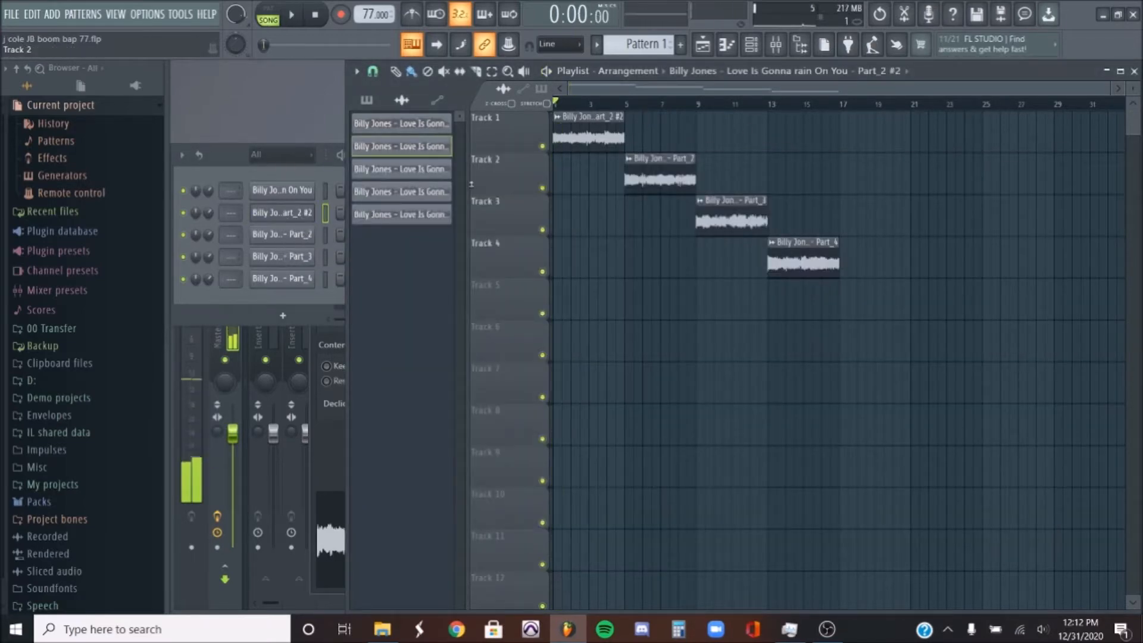
# - Load the Part_2 sample into Edison and open its sample properties
pyautogui.click(299, 238)
pyautogui.hotkey('ctrl', 'e')
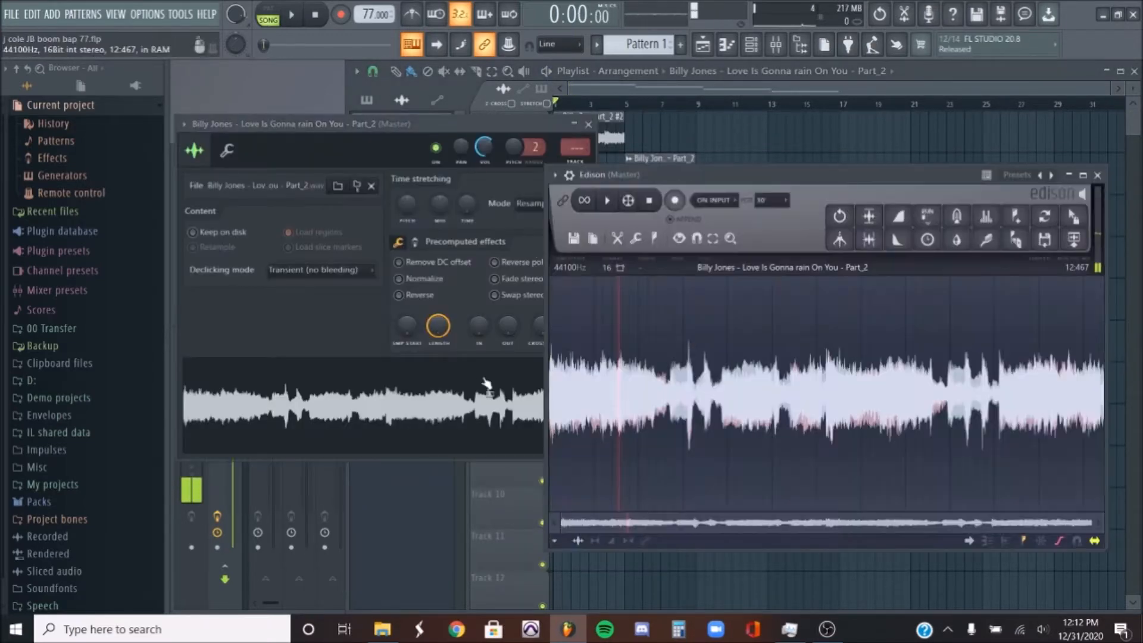
pyautogui.click(568, 271)
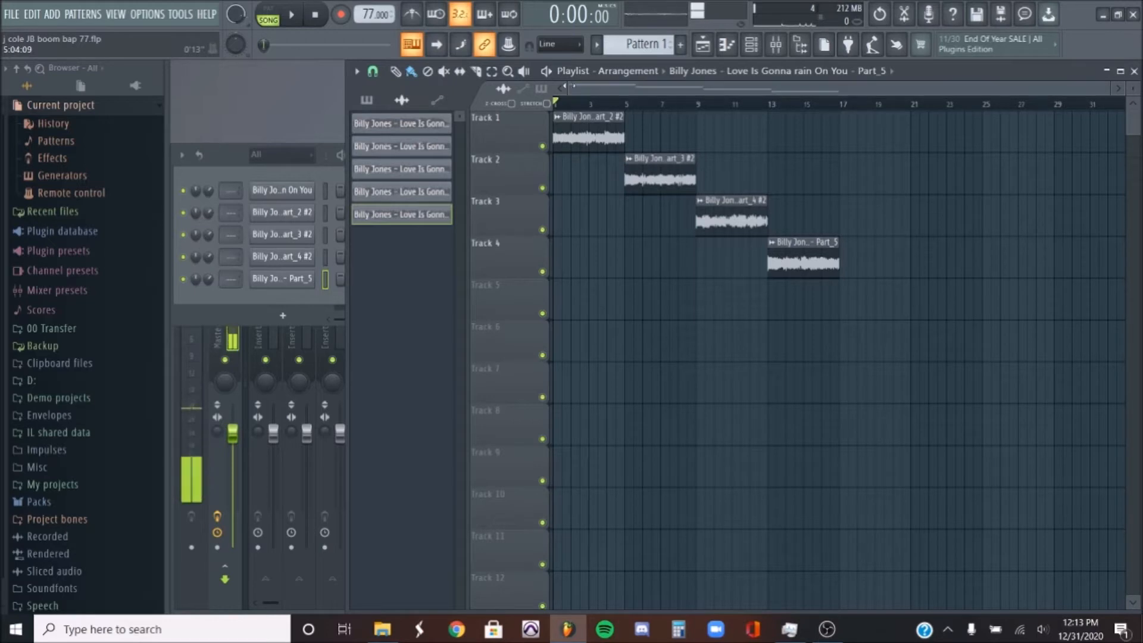
# - Play the resampled parts from the beginning and from bars 5, 9 and 13, adjusting the system volume
pyautogui.press('space')
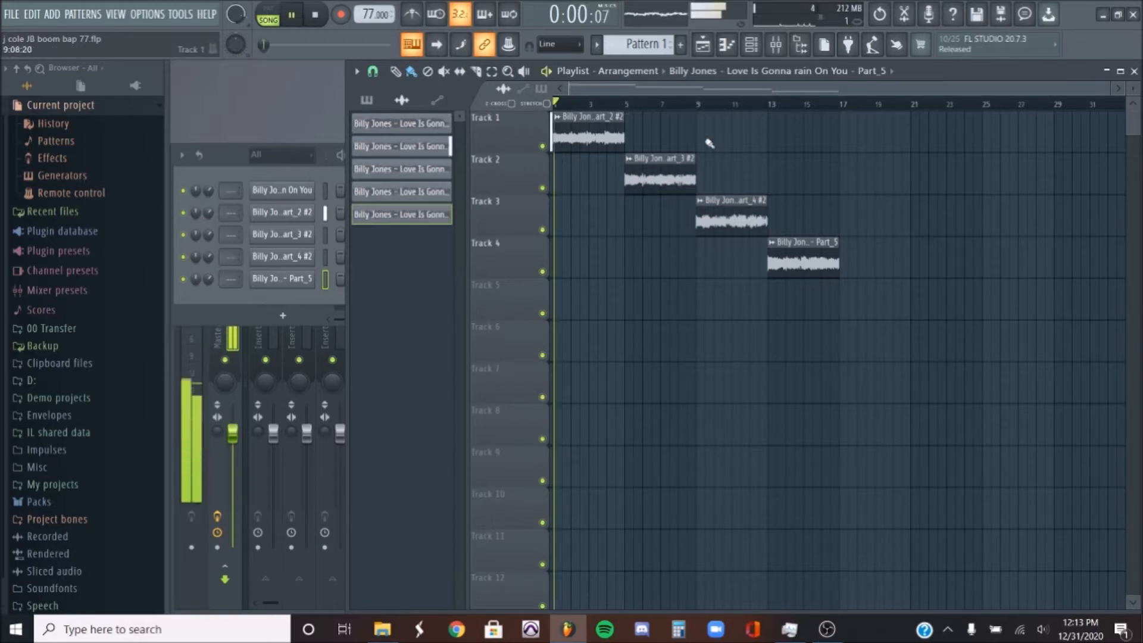
pyautogui.press('XF86AudioLowerVolume')
pyautogui.press('space')
pyautogui.click(637, 102)
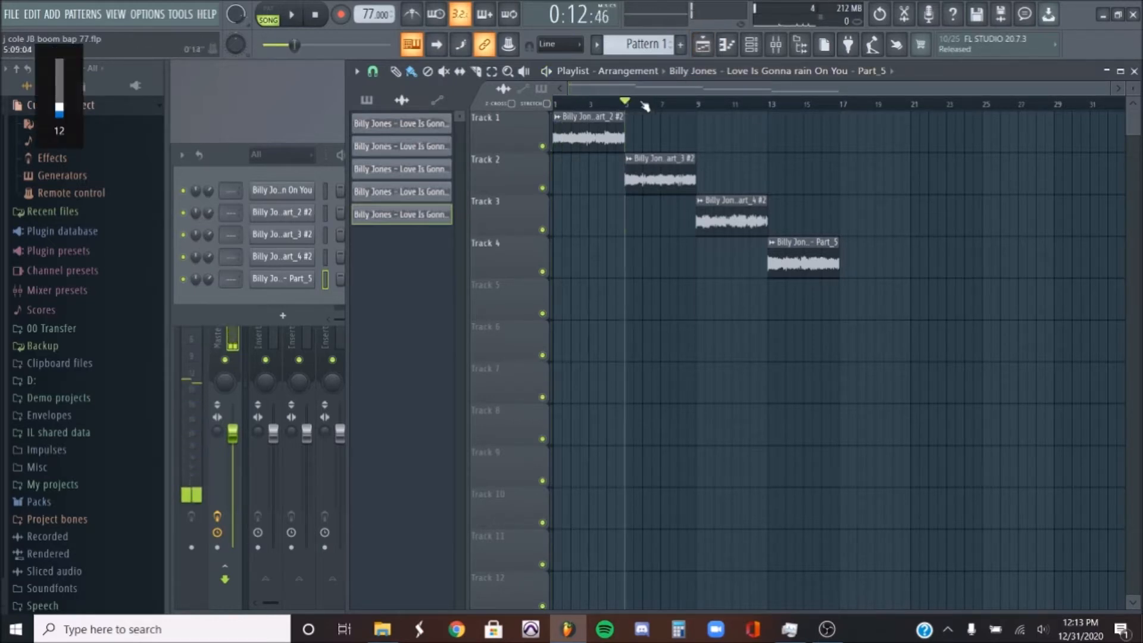
pyautogui.click(701, 106)
pyautogui.press('XF86AudioLowerVolume')
pyautogui.press('space')
pyautogui.press('XF86AudioRaiseVolume')
pyautogui.click(773, 112)
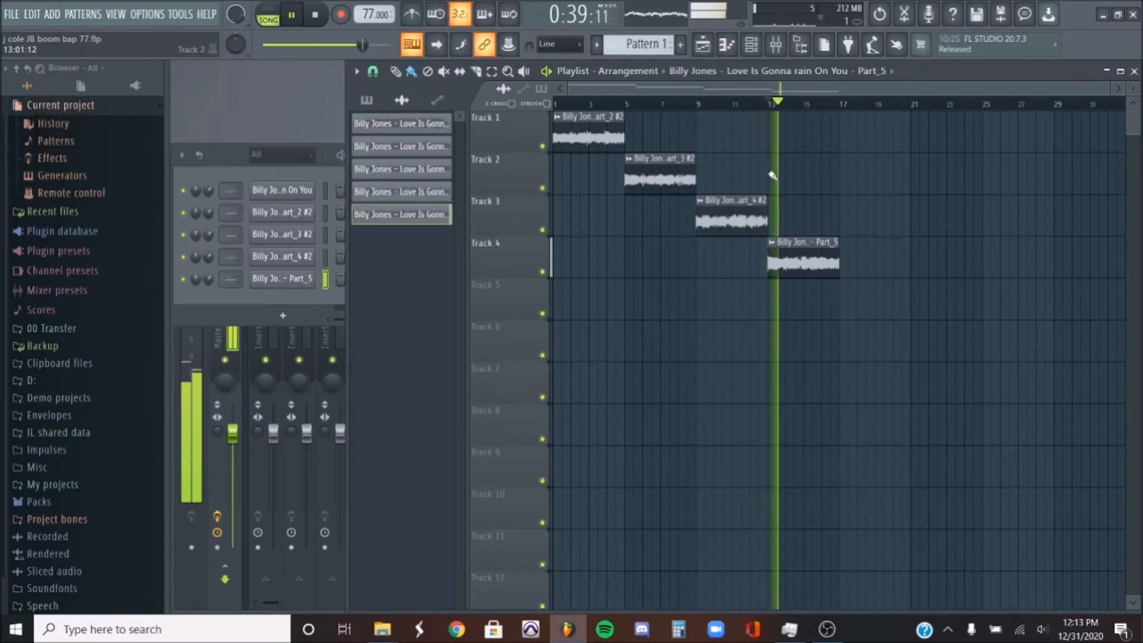
pyautogui.press('space')
# - Open the sampler settings of the Part_2 #2 clip on Track 1 and pick another time-stretching mode
pyautogui.keyDown('ctrl'); pyautogui.scroll(5, 767, 143); pyautogui.keyUp('ctrl')
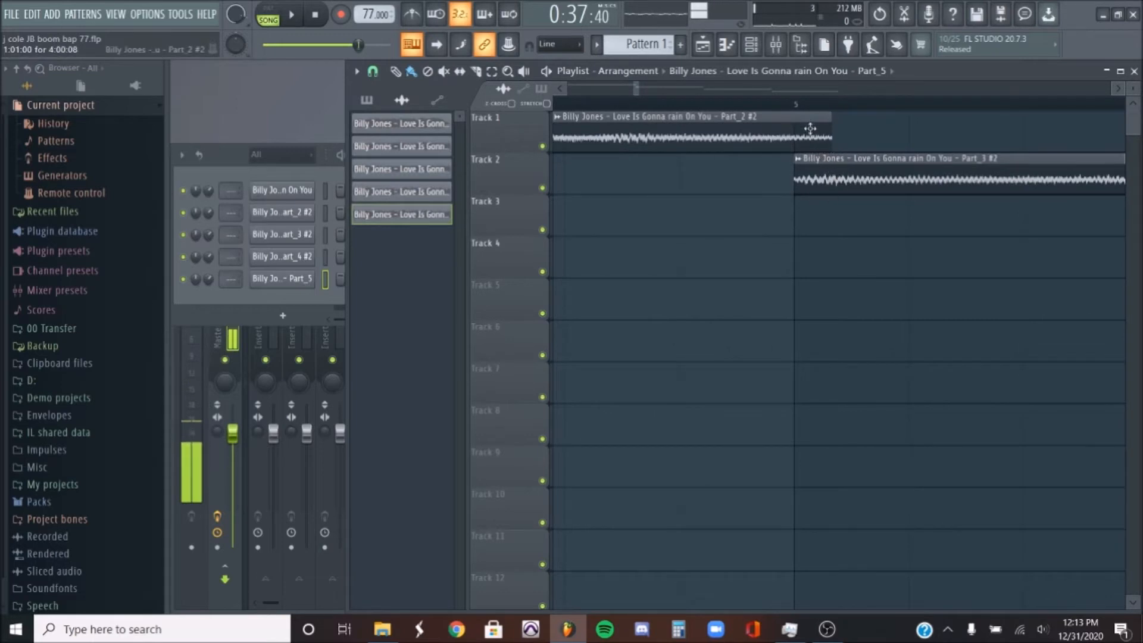
pyautogui.keyDown('ctrl'); pyautogui.scroll(-3, 768, 154); pyautogui.keyUp('ctrl')
pyautogui.doubleClick(732, 143)
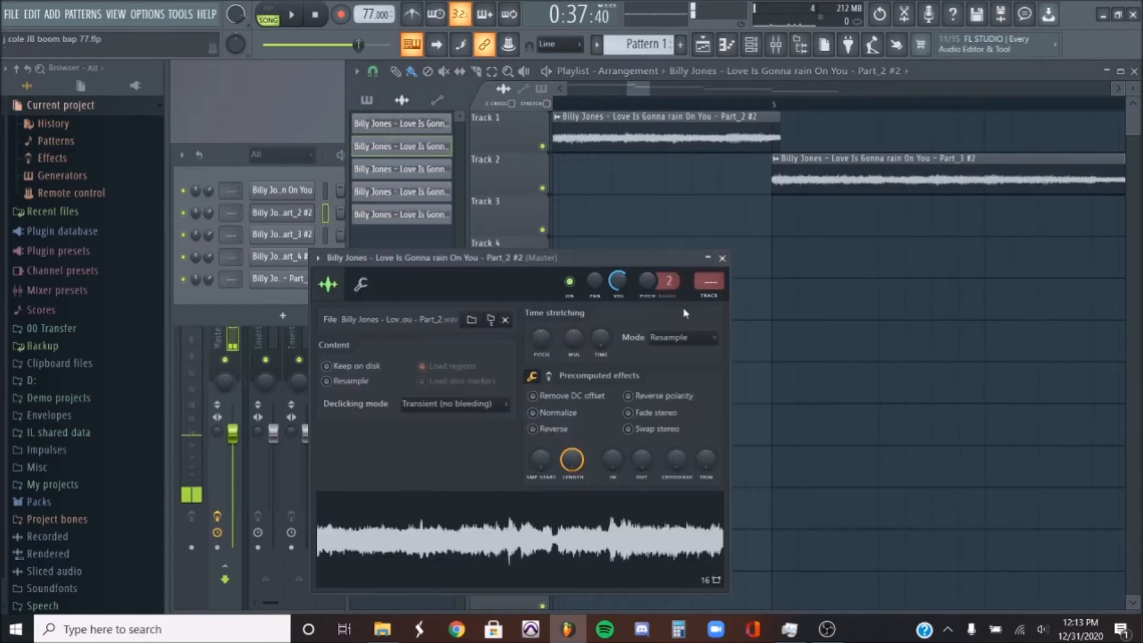
pyautogui.click(683, 196)
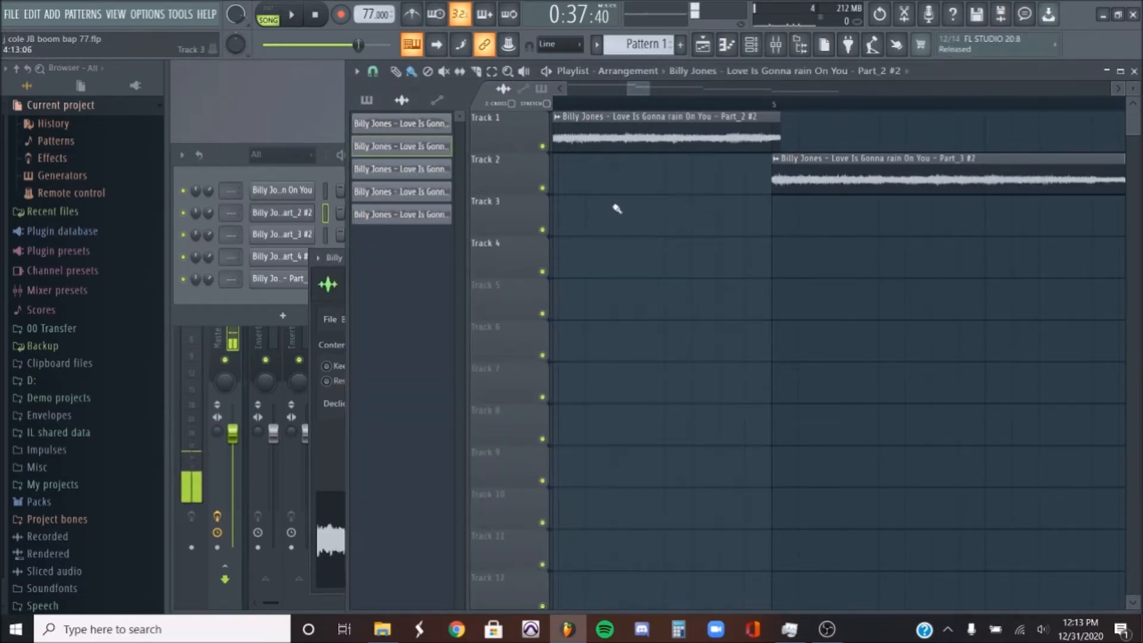
pyautogui.click(340, 404)
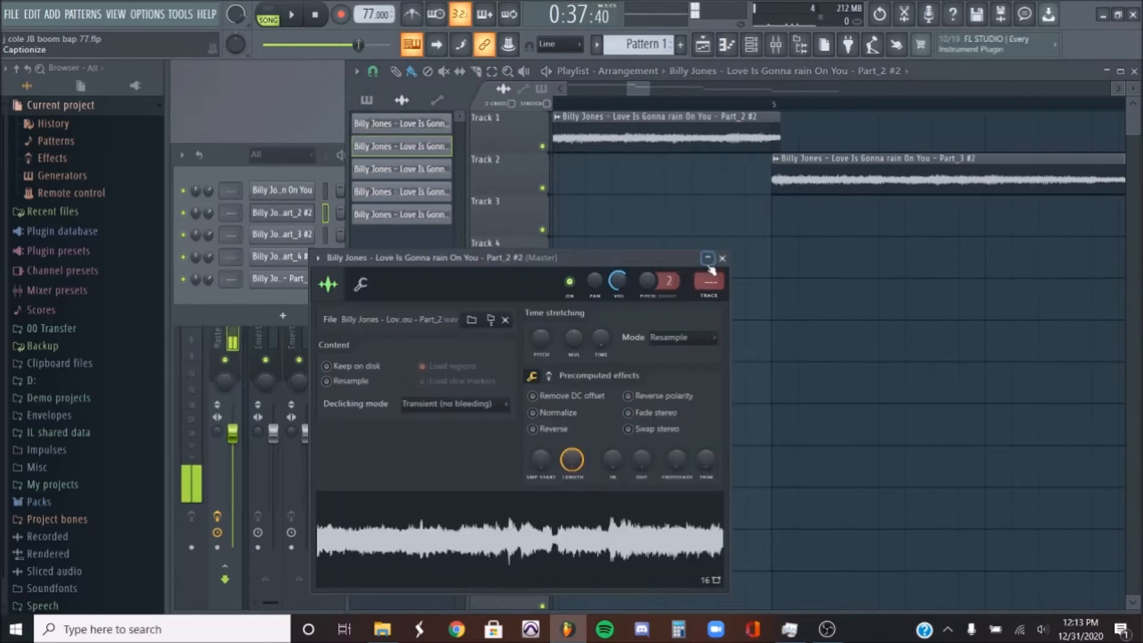
pyautogui.click(686, 338)
pyautogui.click(689, 472)
pyautogui.click(830, 304)
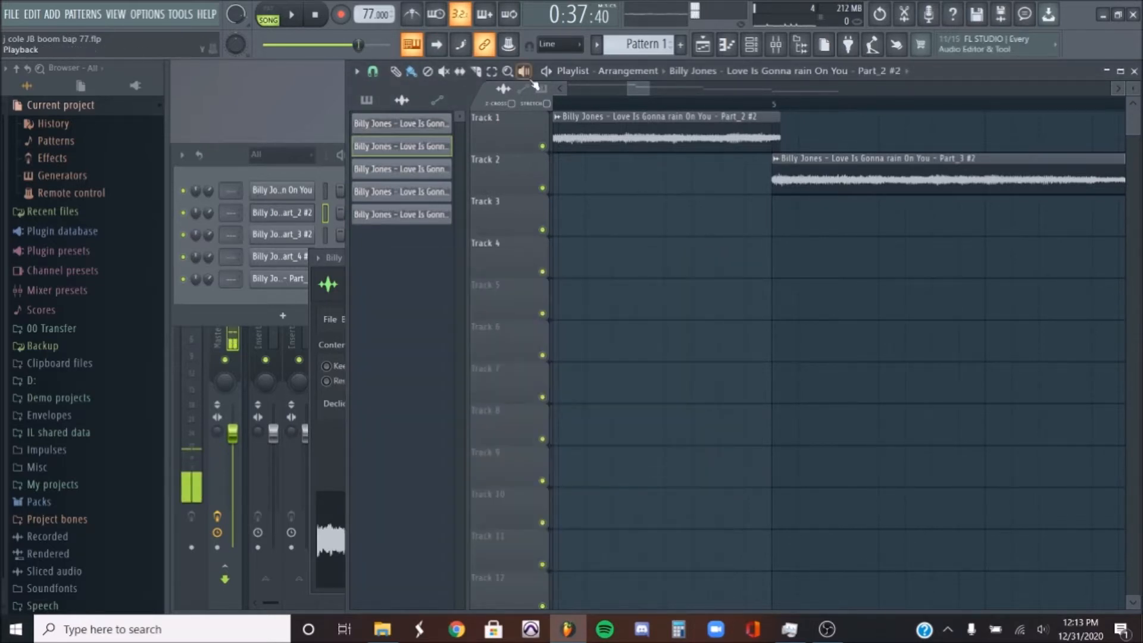
# - Stretch the Track 1 clip to end at bar 5 and the Track 2 clip to end at bar 9
pyautogui.moveTo(780, 138)
pyautogui.mouseDown()
pyautogui.moveTo(811, 138)
pyautogui.moveTo(771, 137)
pyautogui.mouseUp()
pyautogui.scroll(-10, 822, 184)
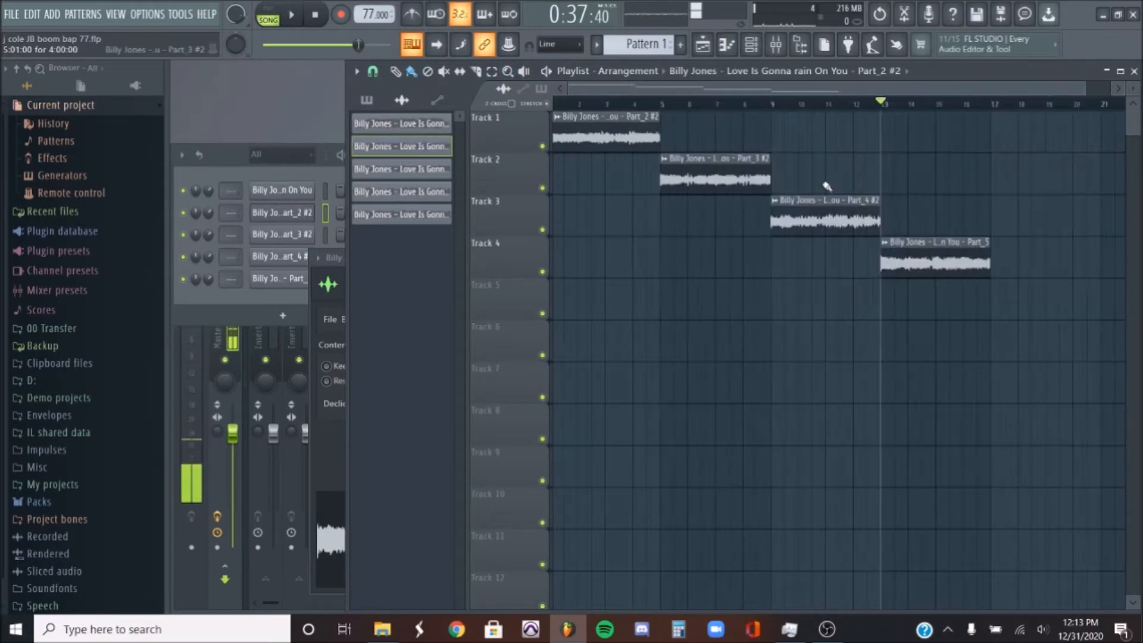
pyautogui.scroll(8, 649, 159)
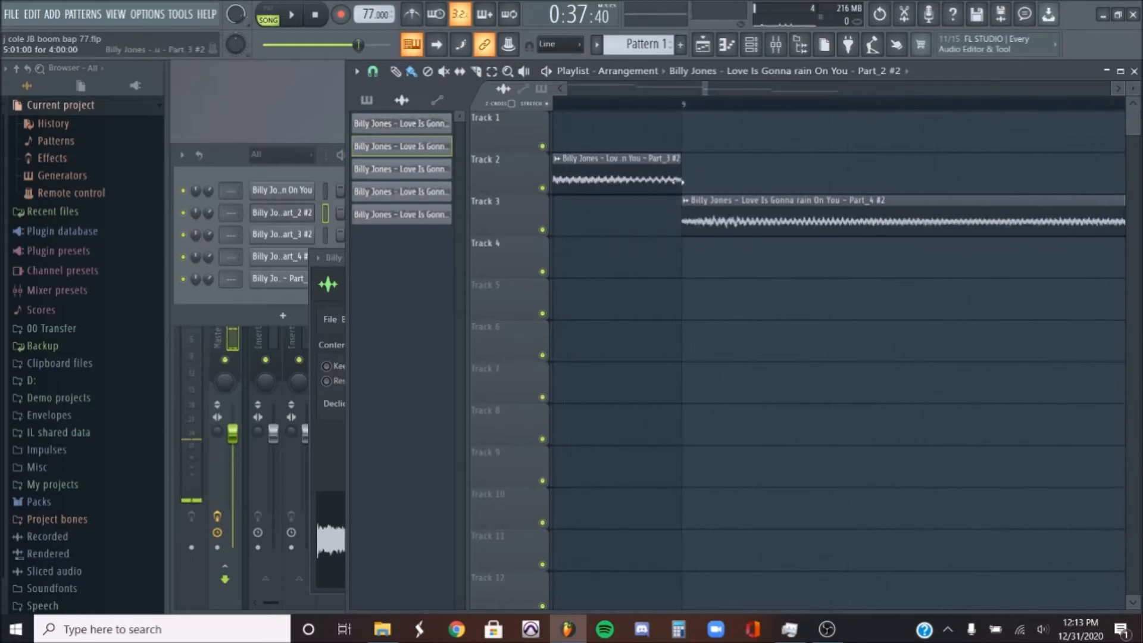
pyautogui.moveTo(676, 172); pyautogui.dragTo(681, 174)
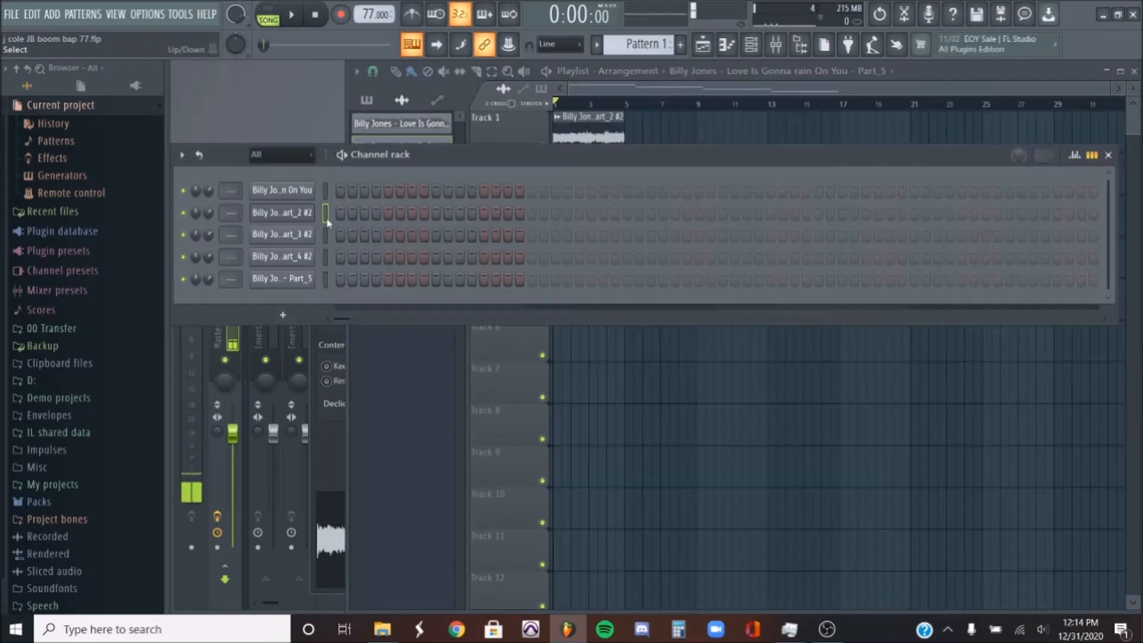
# - Route the selected resampled-part channels to mixer Insert 1 and play the arrangement through it
pyautogui.press('F9')
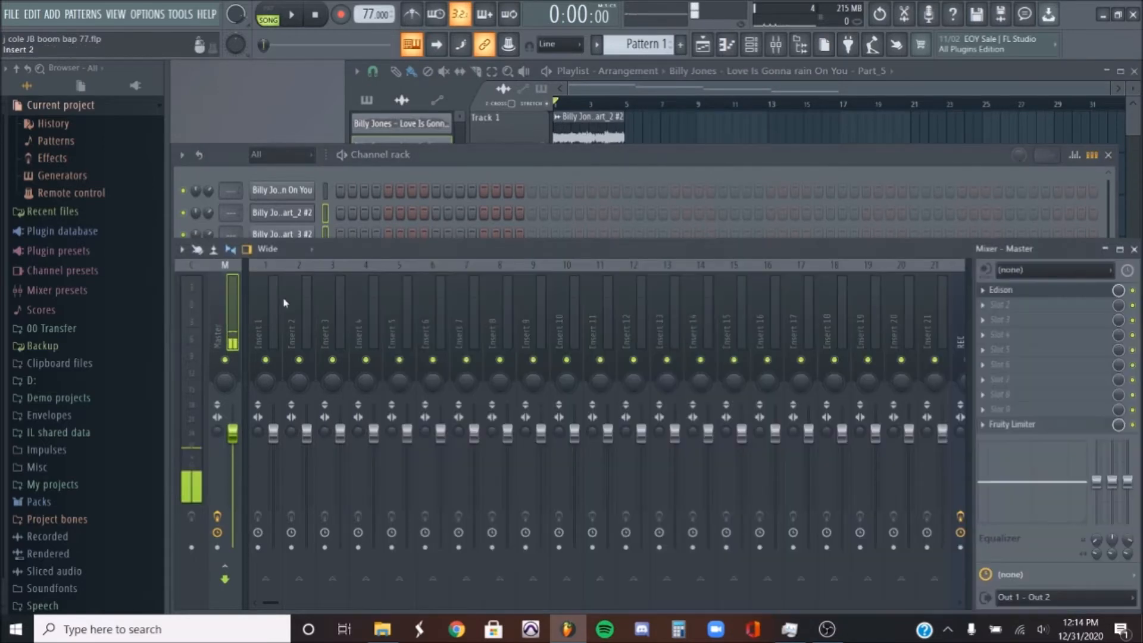
pyautogui.click(279, 306)
pyautogui.hotkey('ctrl', 'l')
pyautogui.press('space')
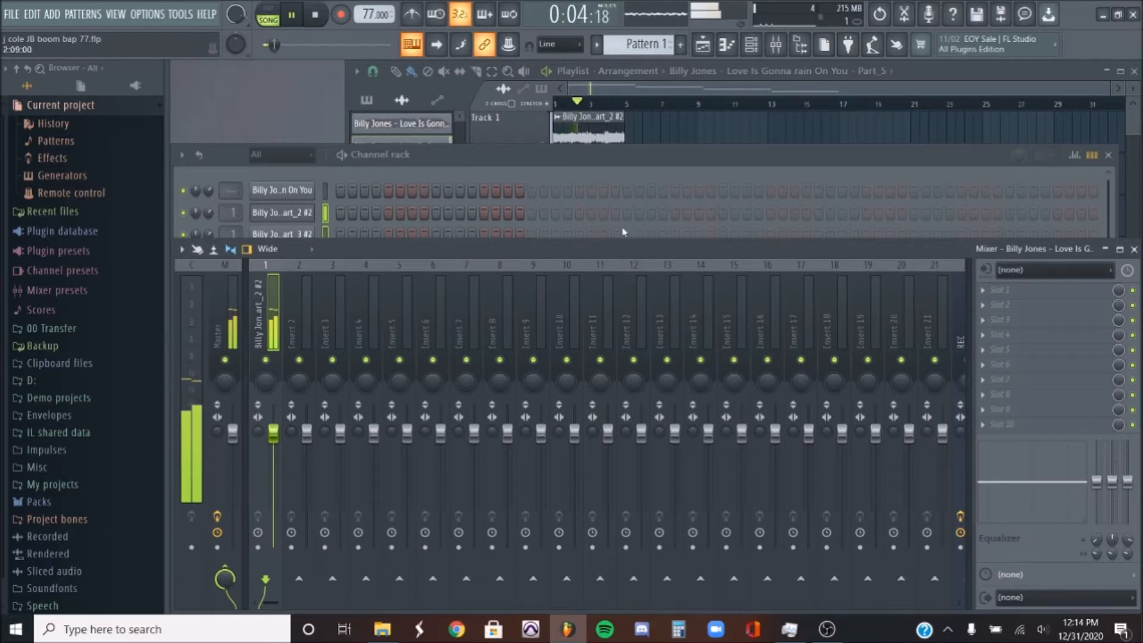
pyautogui.press('space')
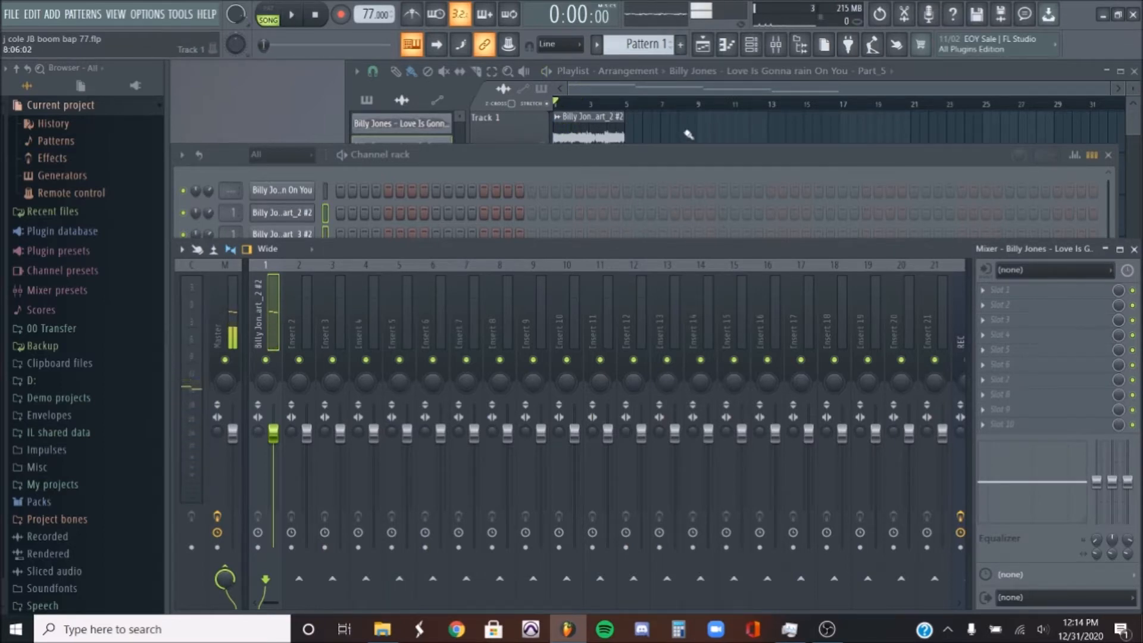
pyautogui.press('space')
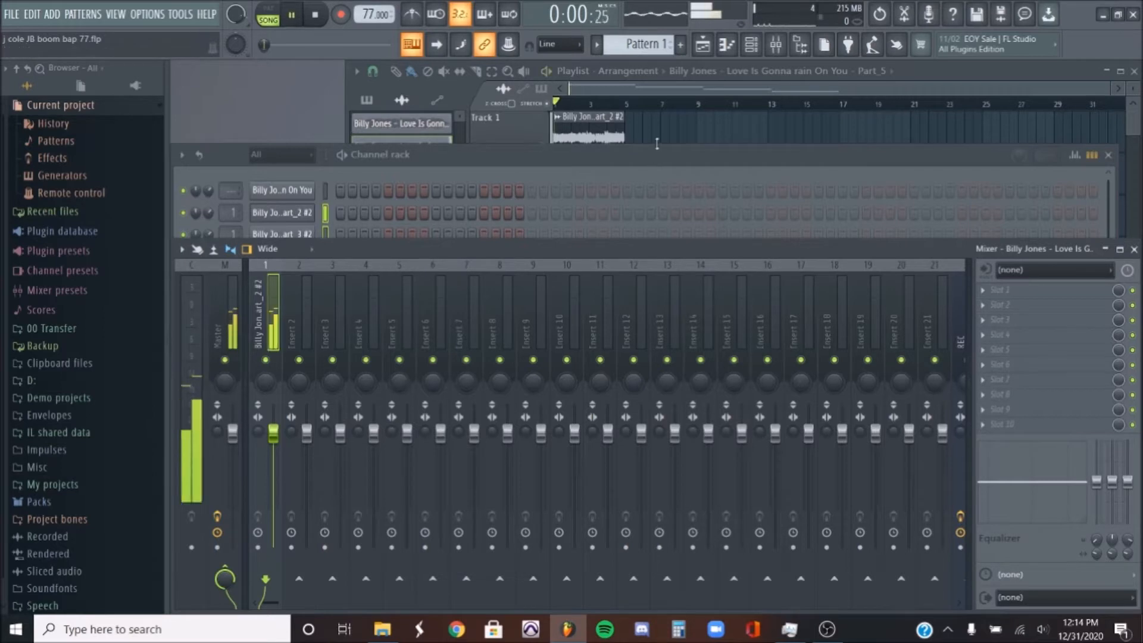
# - Raise the project tempo to 86 BPM, restretch all channels to match, and replay the arrangement from the beginning
pyautogui.press('space')
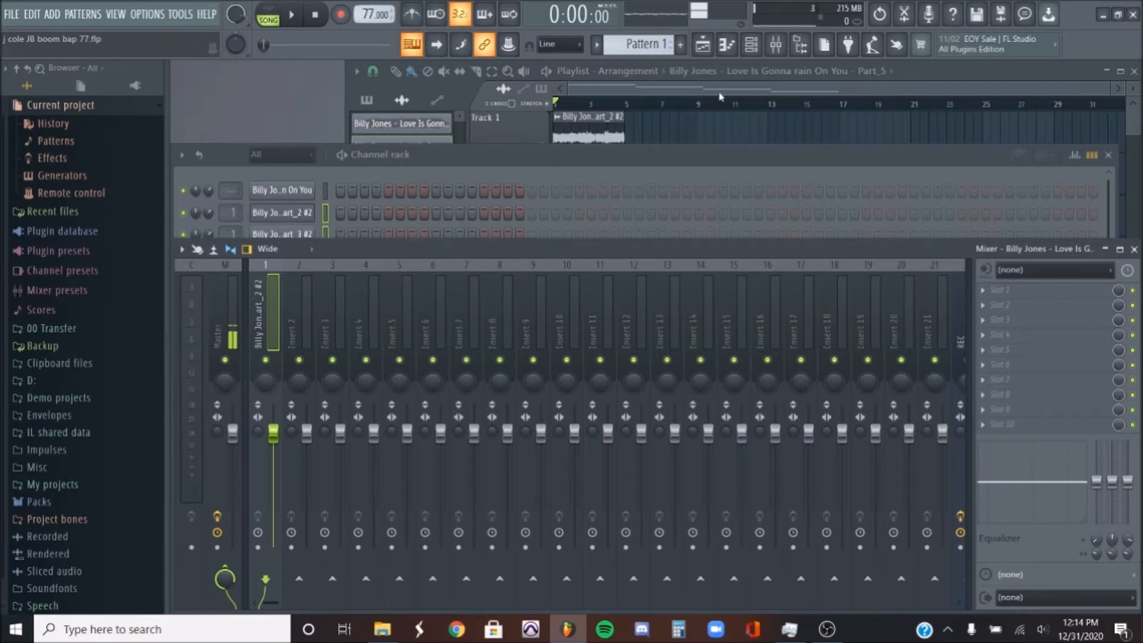
pyautogui.click(683, 93)
pyautogui.press('space')
pyautogui.moveTo(370, 14); pyautogui.dragTo(370, 10)
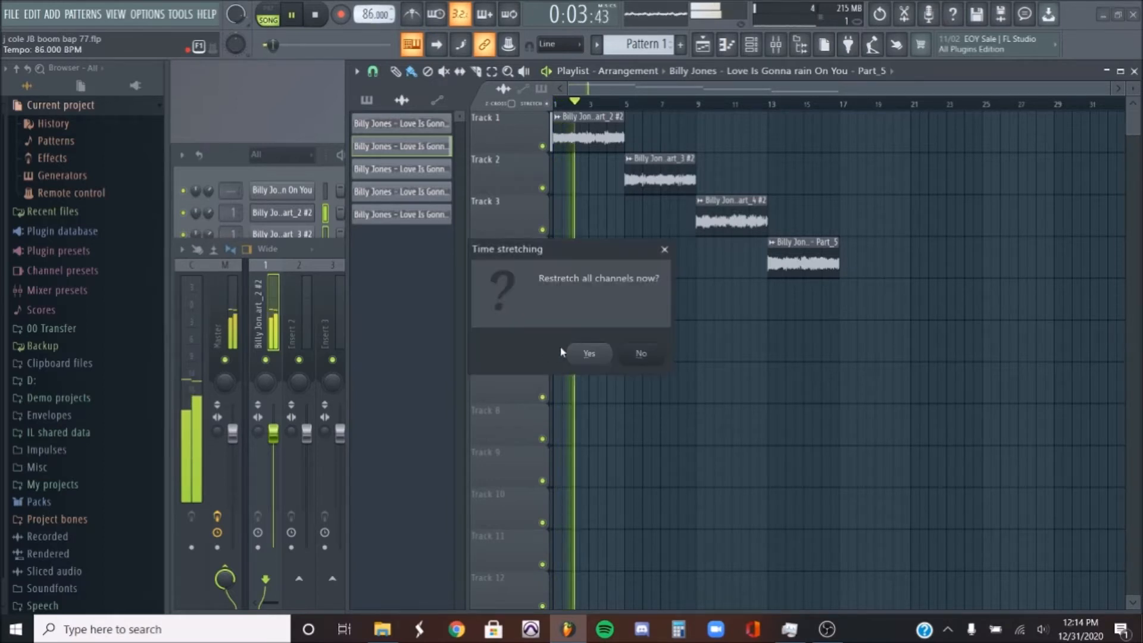
pyautogui.click(580, 353)
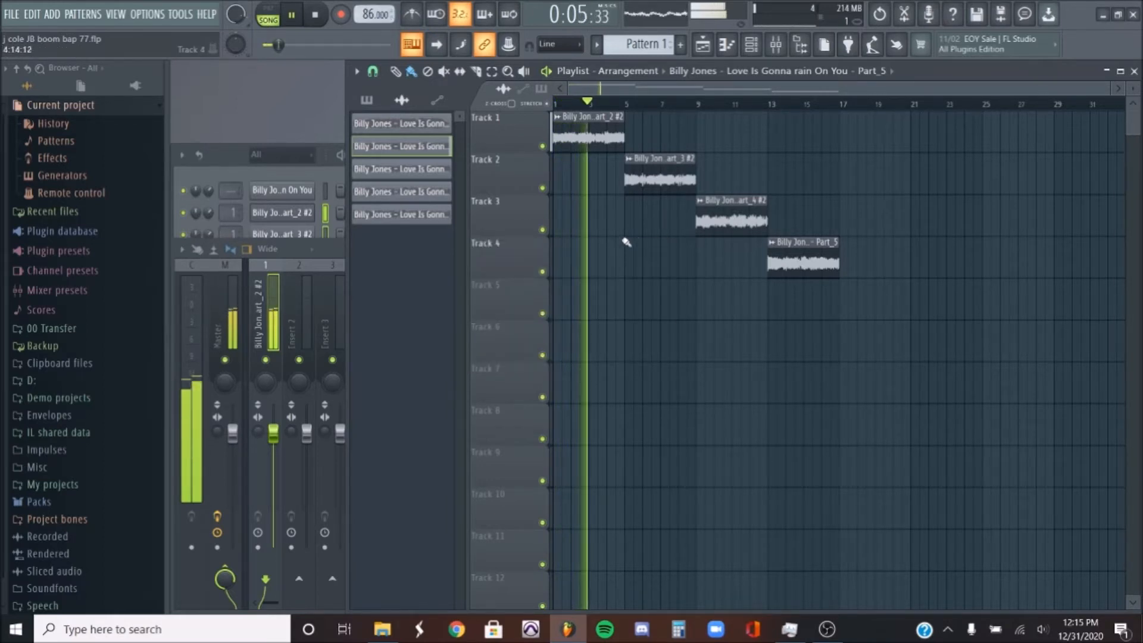
pyautogui.press('space')
pyautogui.press('space')
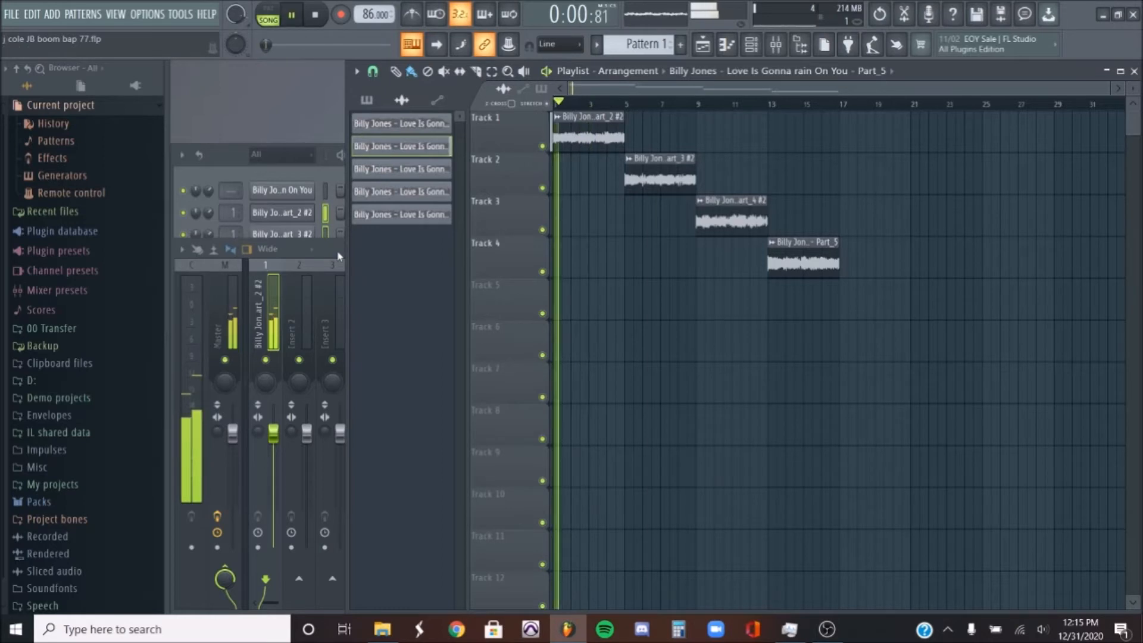
# - Check the resampled-part channels and their mixer insert while playing the arrangement at the new tempo
pyautogui.click(337, 256)
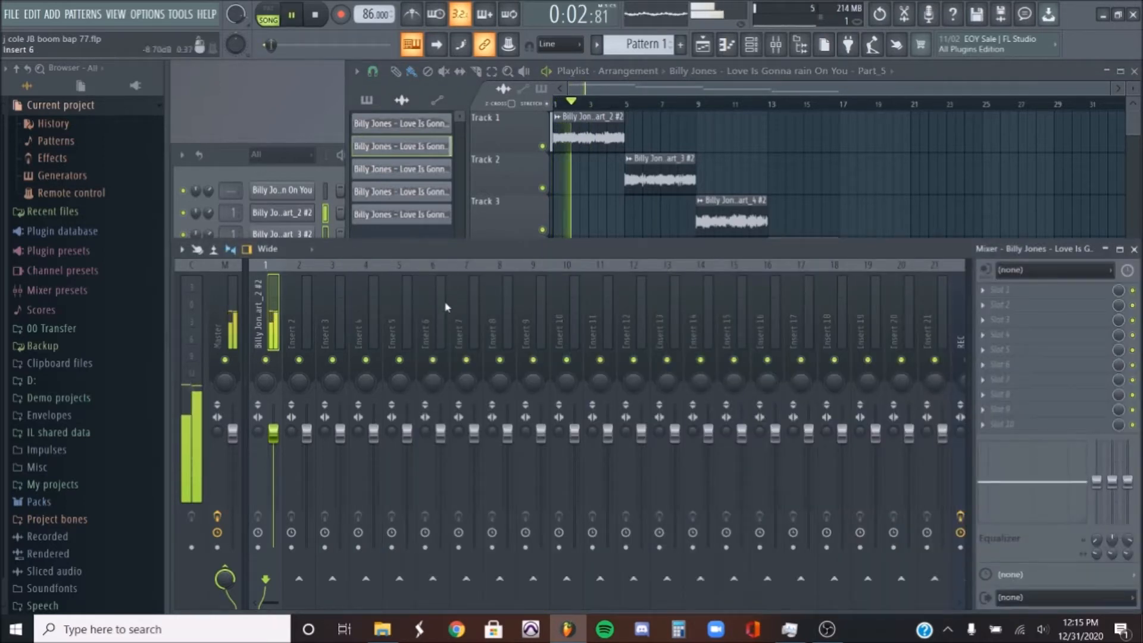
pyautogui.click(239, 163)
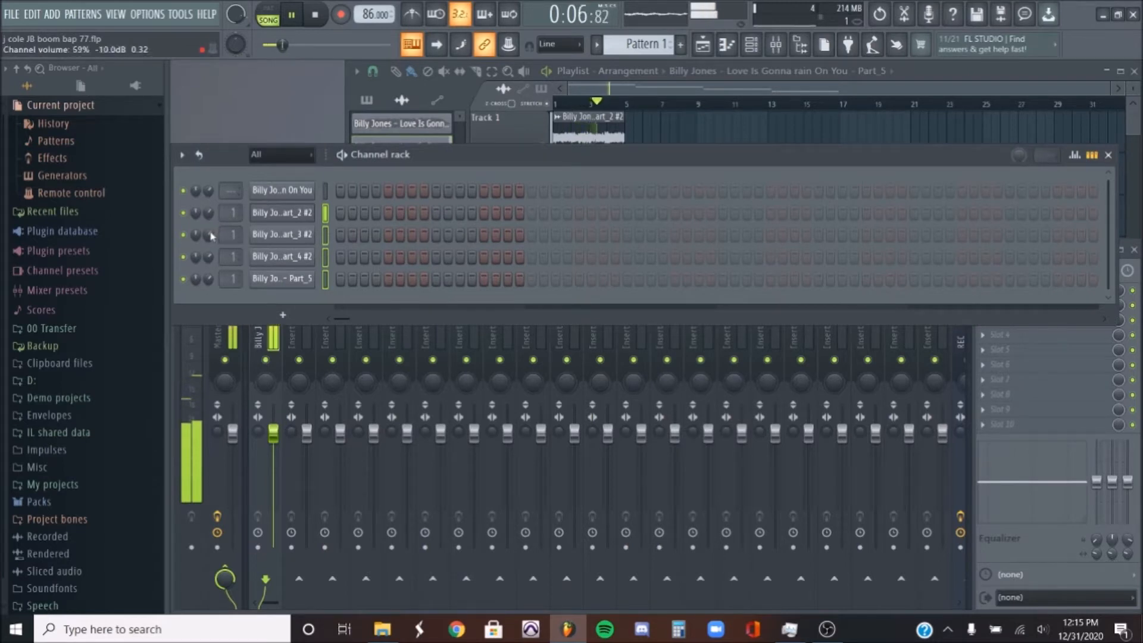
pyautogui.click(186, 593)
pyautogui.press('space')
pyautogui.click(952, 72)
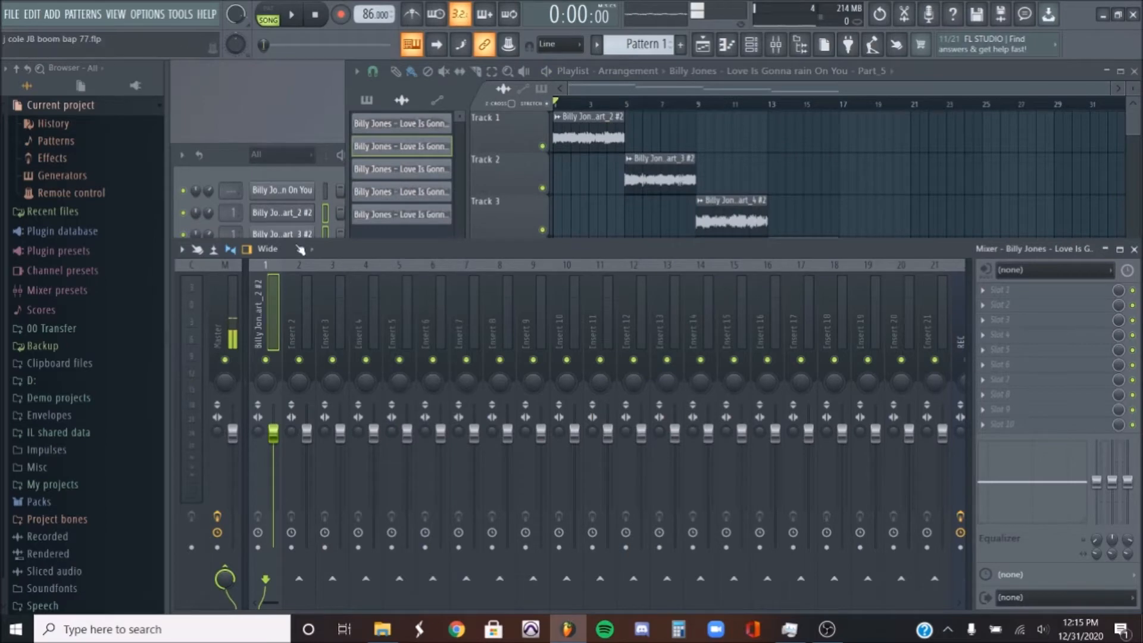
pyautogui.click(339, 200)
pyautogui.click(218, 525)
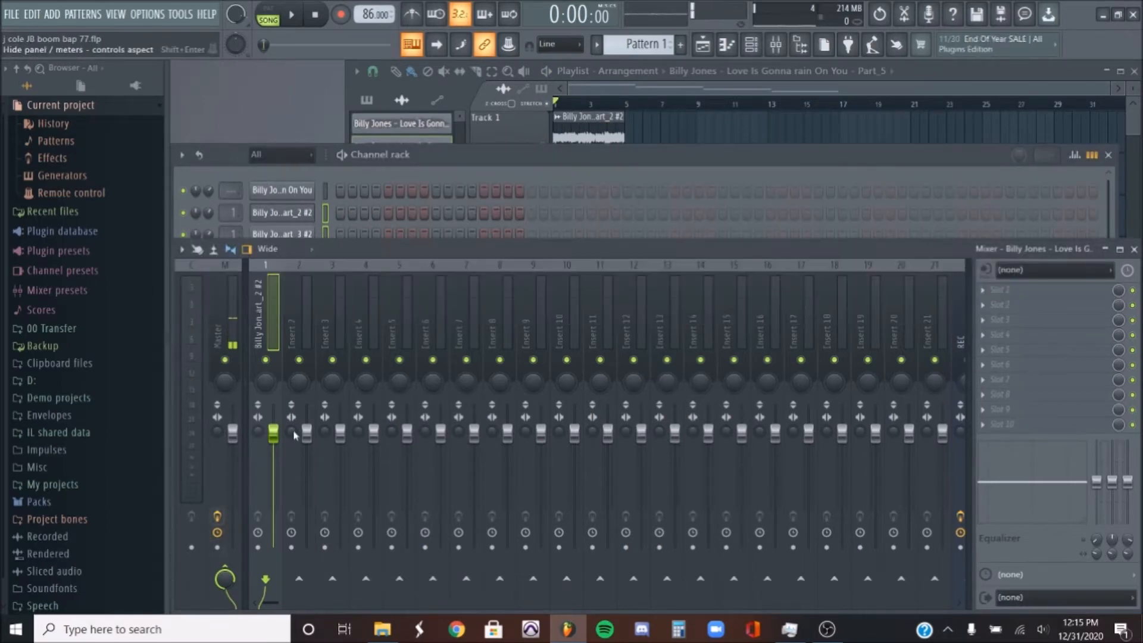
pyautogui.press('space')
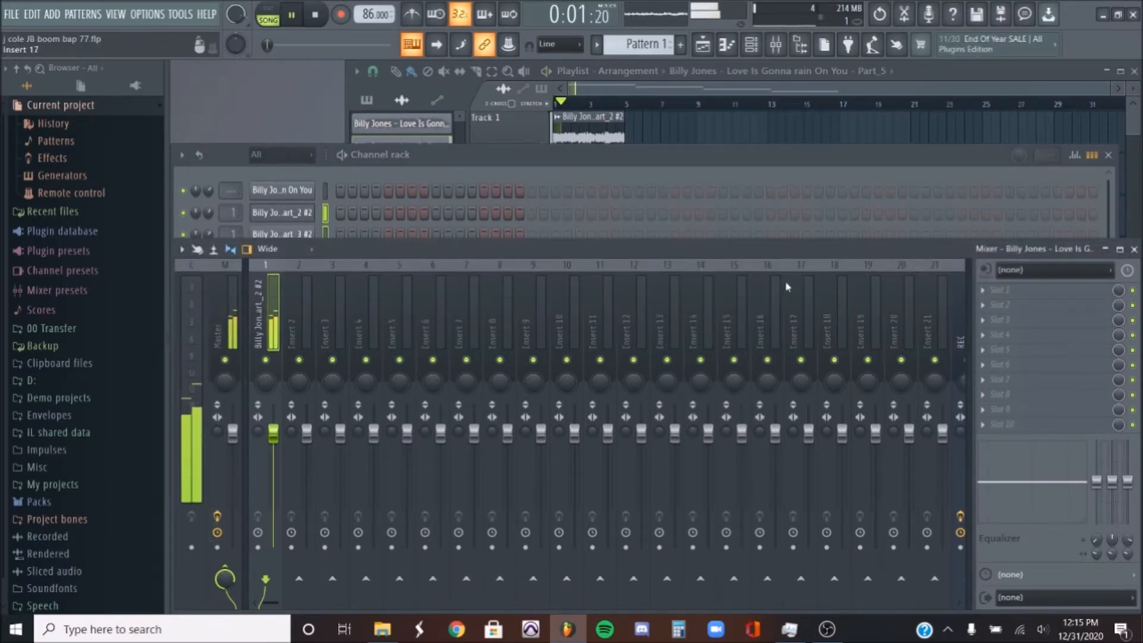
pyautogui.press('space')
# - Add Fruity parametric EQ 2 to Insert 1, load the 30Hz + 18kHz cut preset, raise its low-cut frequency and listen
pyautogui.click(1011, 290)
pyautogui.click(809, 584)
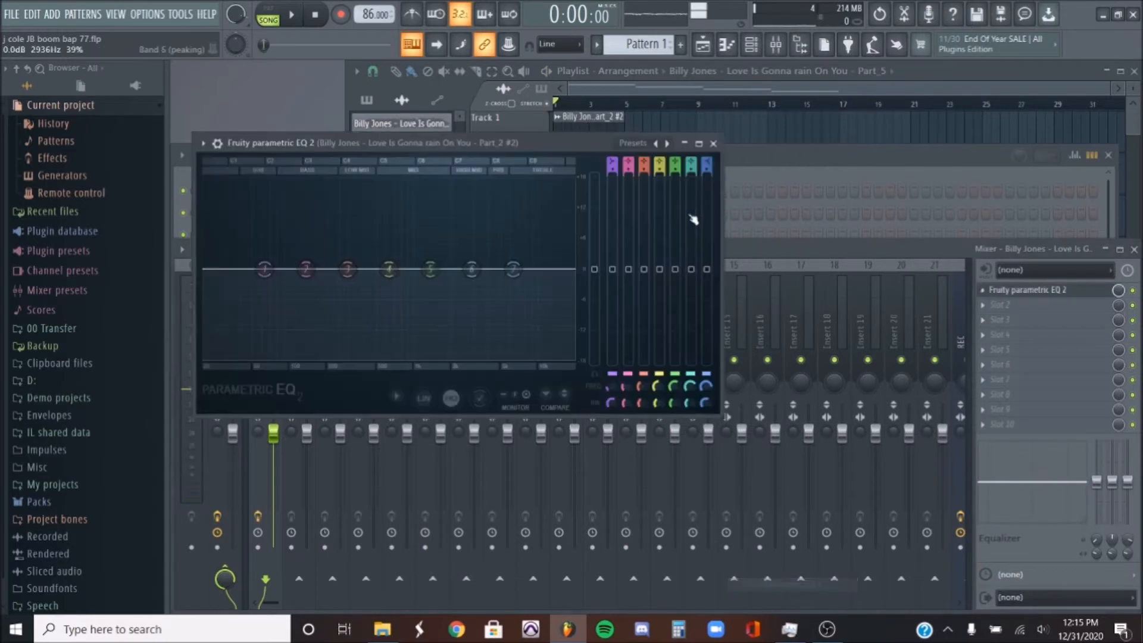
pyautogui.click(632, 143)
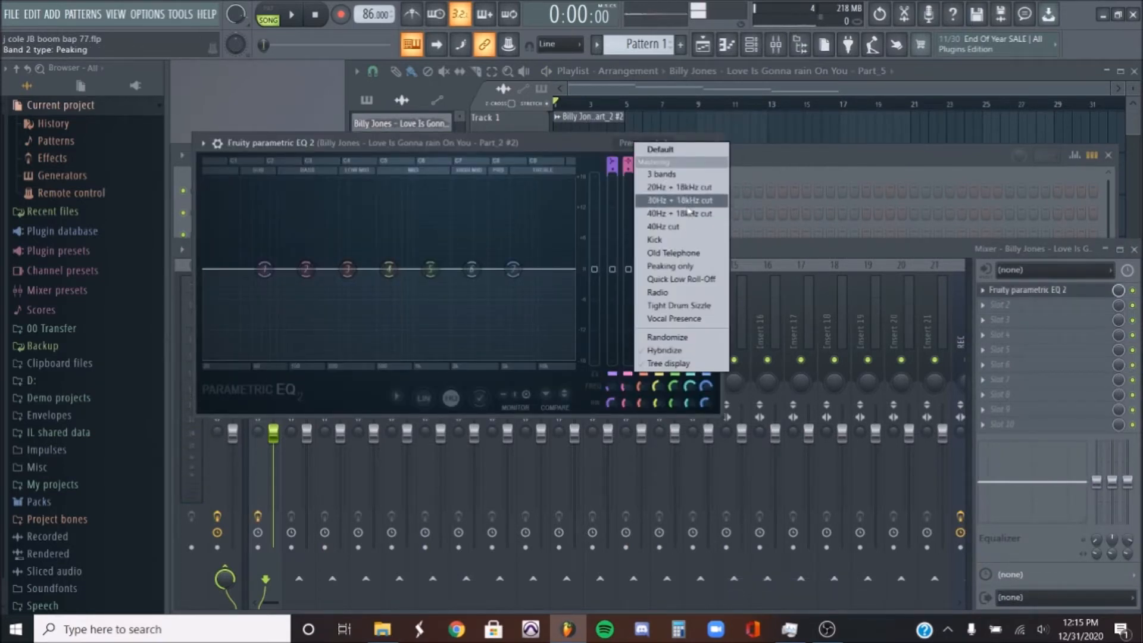
pyautogui.click(691, 202)
pyautogui.moveTo(213, 263); pyautogui.dragTo(329, 269)
pyautogui.press('space')
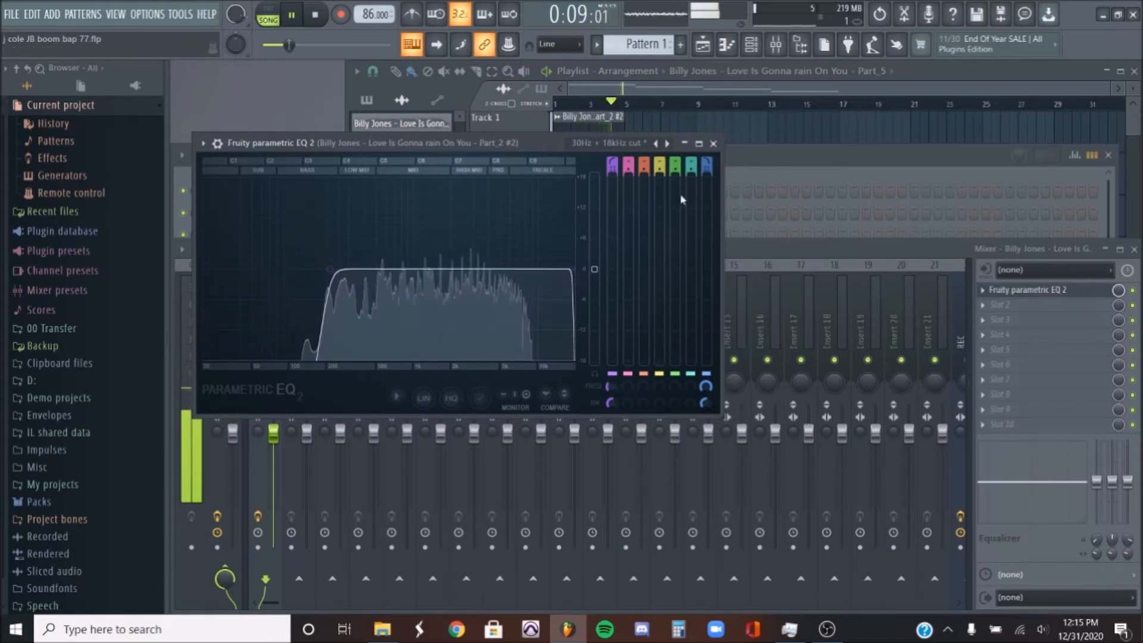
pyautogui.click(714, 144)
pyautogui.press('space')
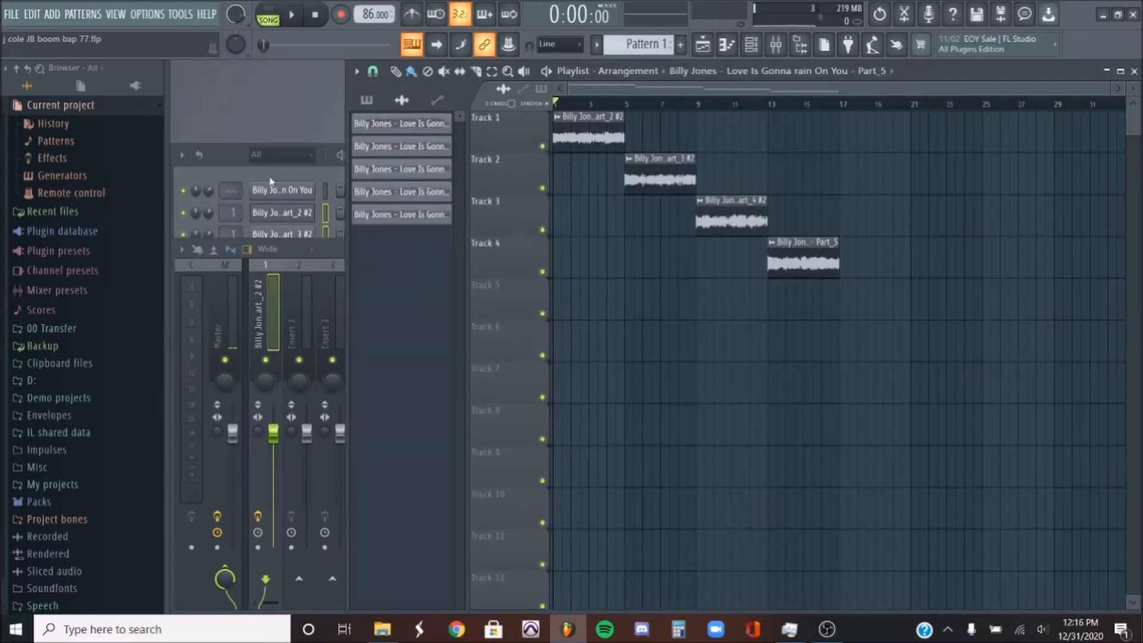
# - Adjust the time-stretching pitch of the Part_2 #2 channel while playing, and listen through the arrangement
pyautogui.click(266, 170)
pyautogui.rightClick(750, 428)
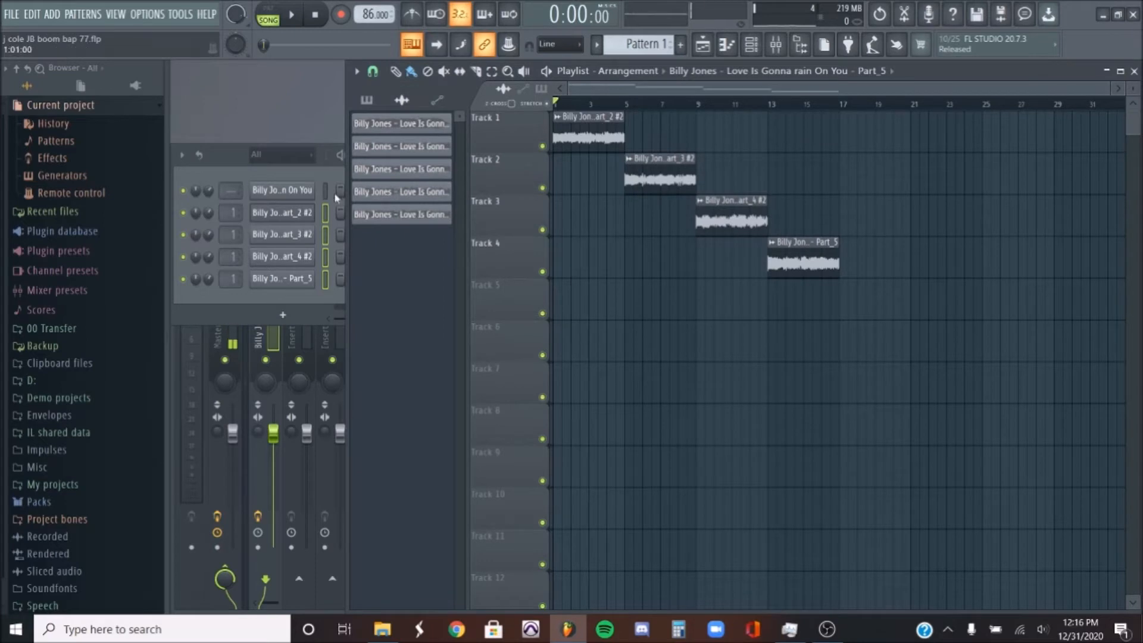
pyautogui.click(283, 213)
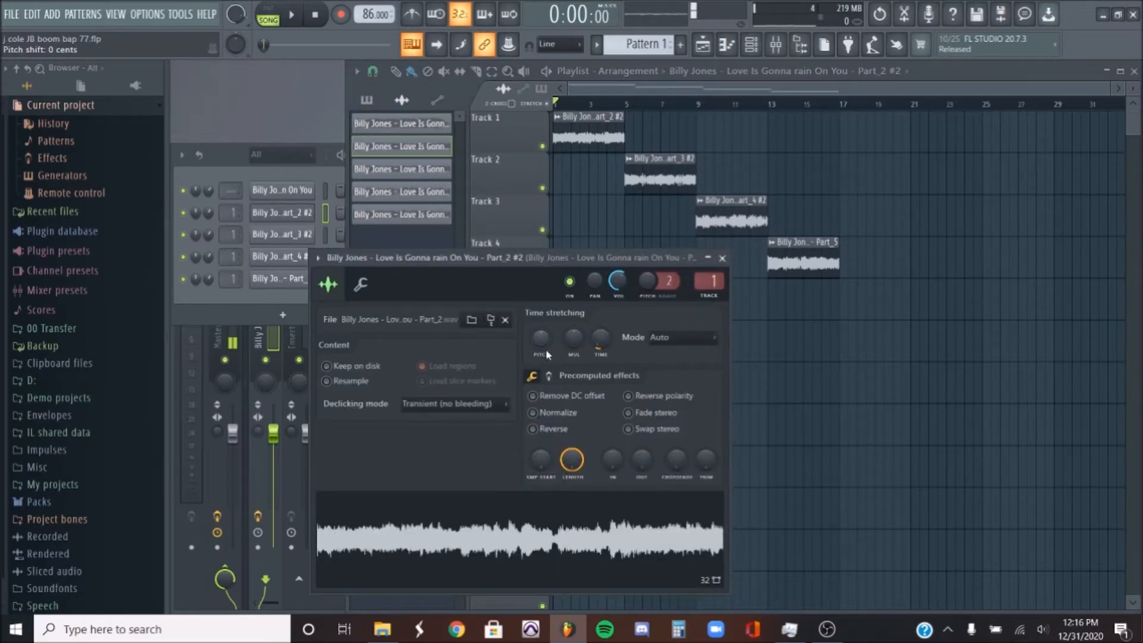
pyautogui.press('space')
pyautogui.moveTo(548, 354); pyautogui.dragTo(547, 347)
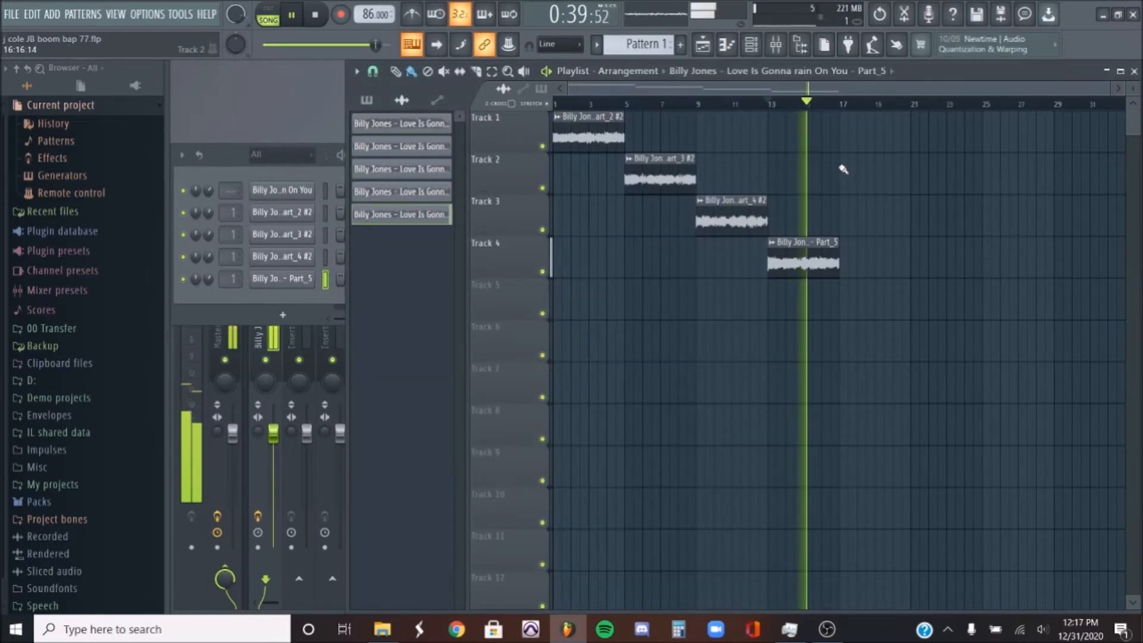
pyautogui.click(185, 599)
pyautogui.press('space')
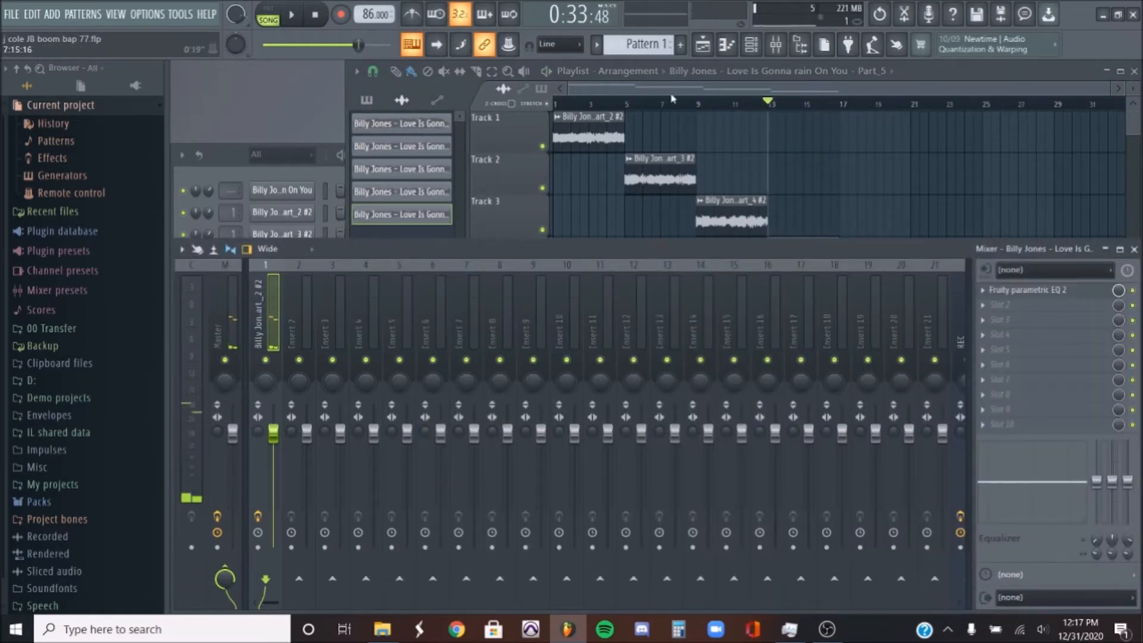
# - Return the playhead to the start and add Fruity Love Philter to the second effect slot of Insert 1
pyautogui.moveTo(628, 106); pyautogui.dragTo(499, 122)
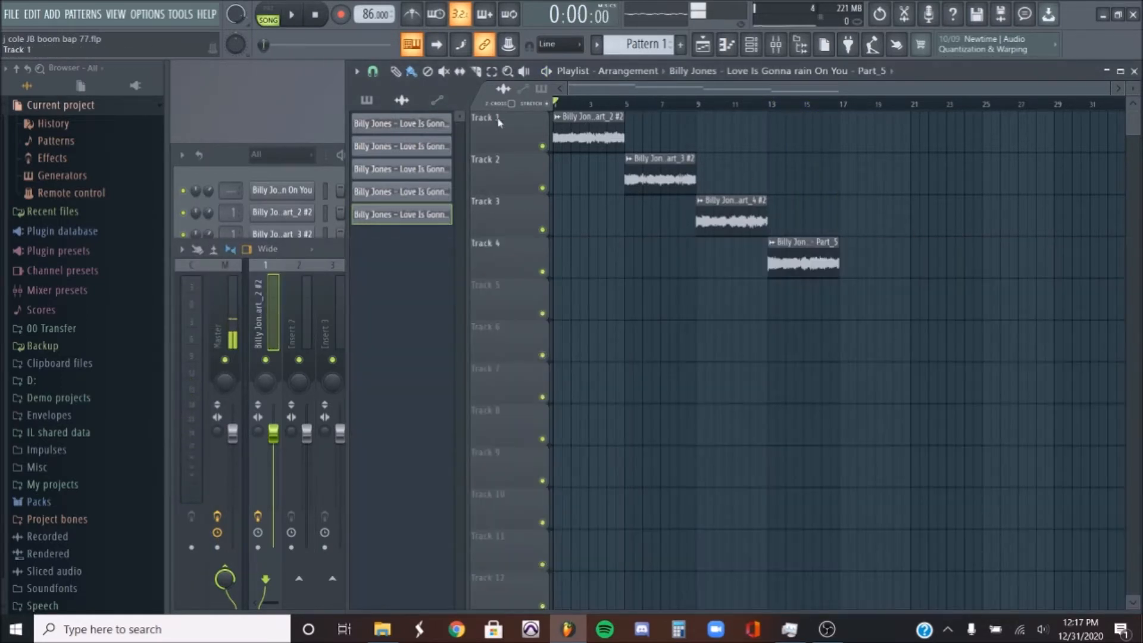
pyautogui.click(344, 277)
pyautogui.click(1034, 311)
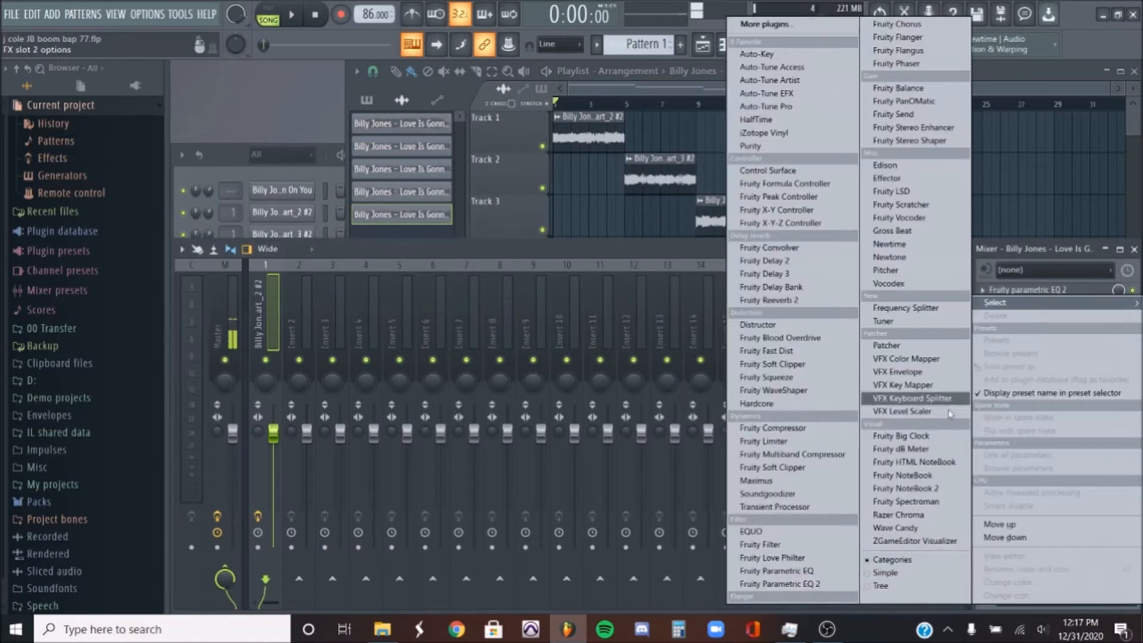
pyautogui.click(774, 558)
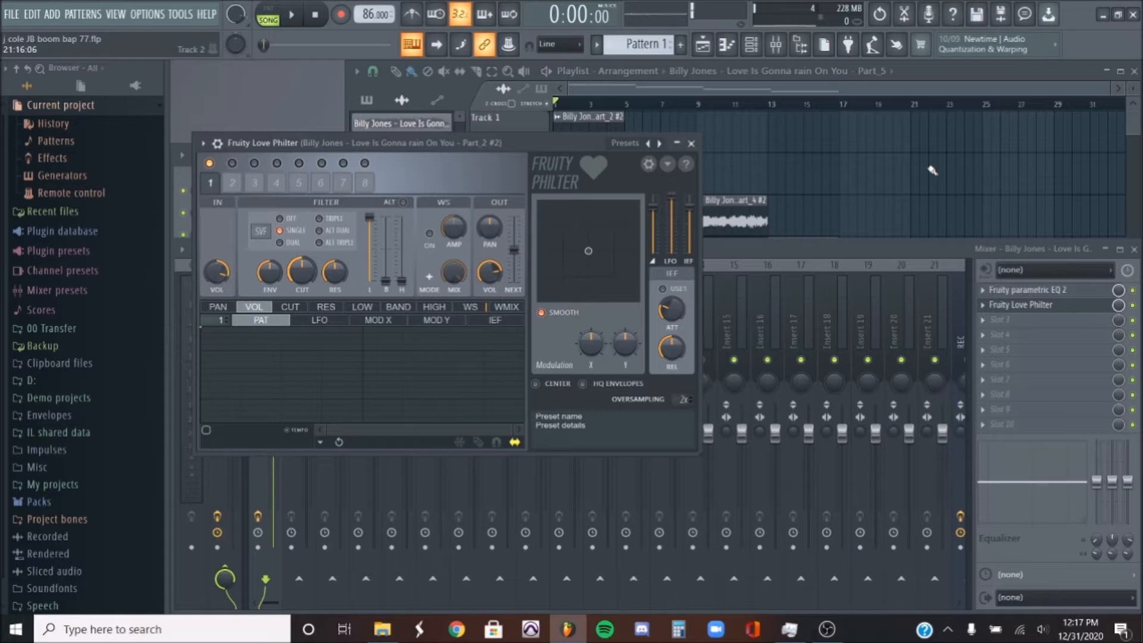
# - Play the arrangement through Fruity Love Philter, close its window, bypass the effect and stop playback
pyautogui.click(993, 168)
pyautogui.press('space')
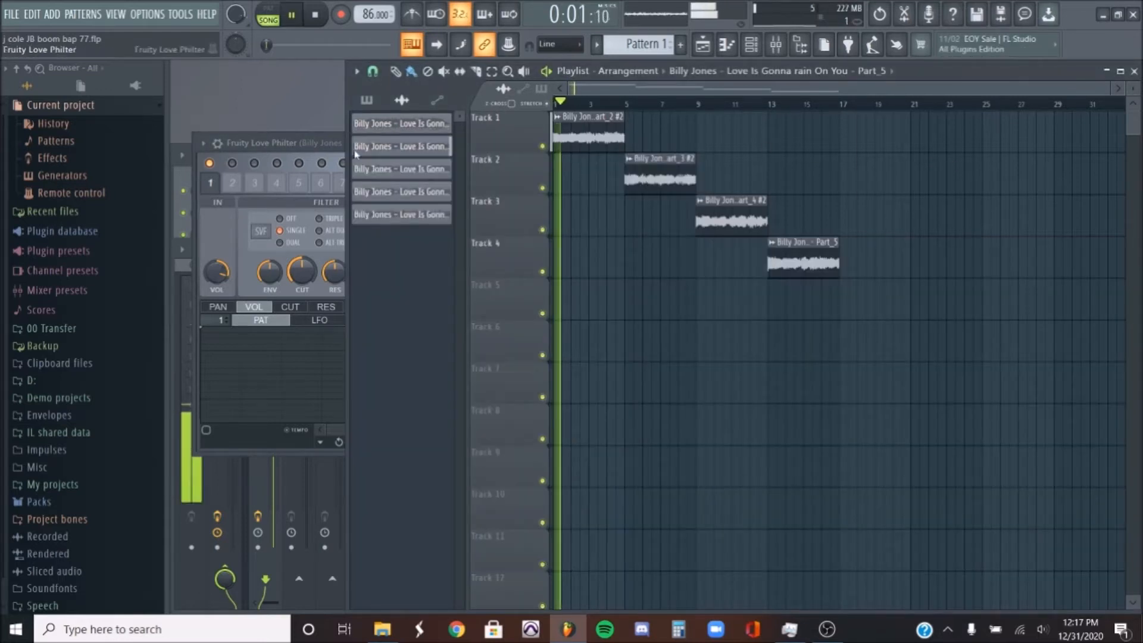
pyautogui.moveTo(333, 147); pyautogui.dragTo(328, 147)
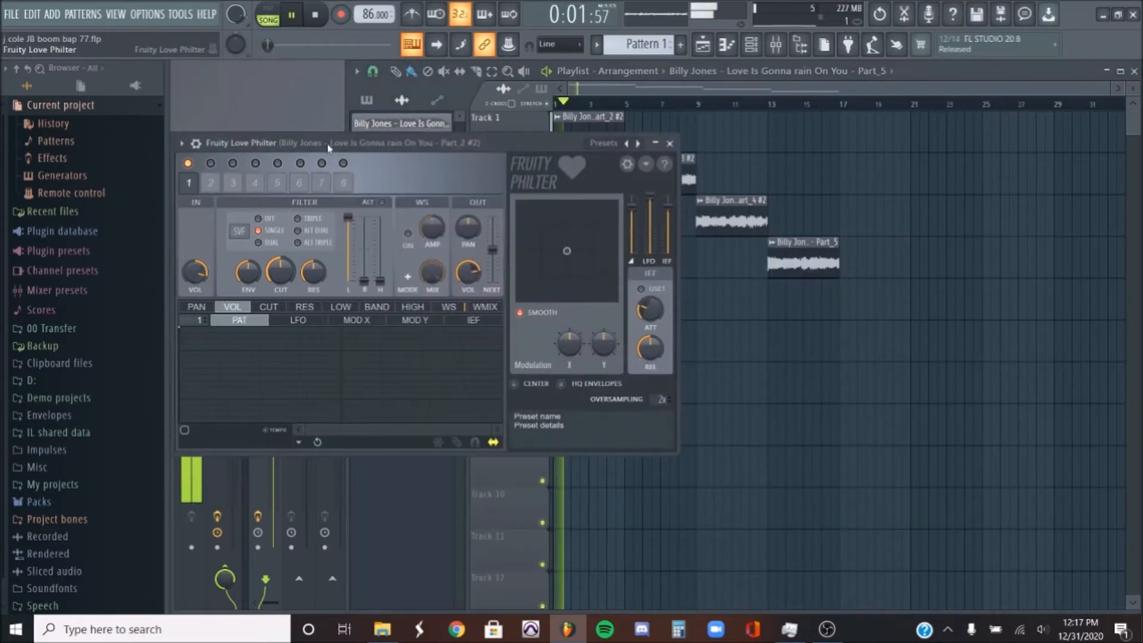
pyautogui.click(678, 143)
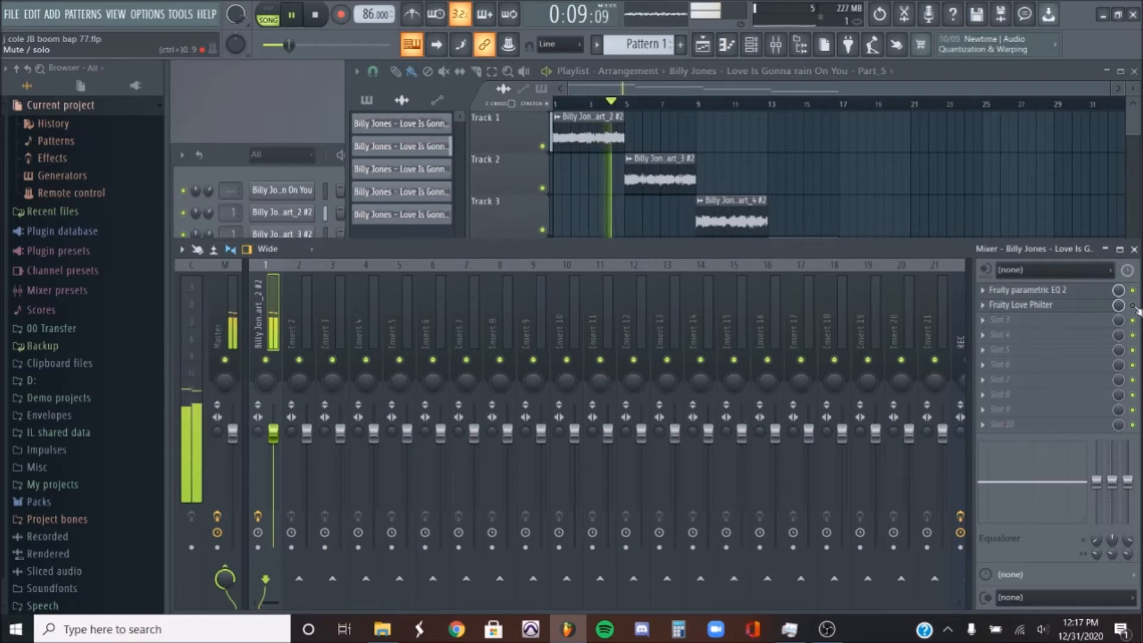
pyautogui.click(583, 127)
pyautogui.press('space')
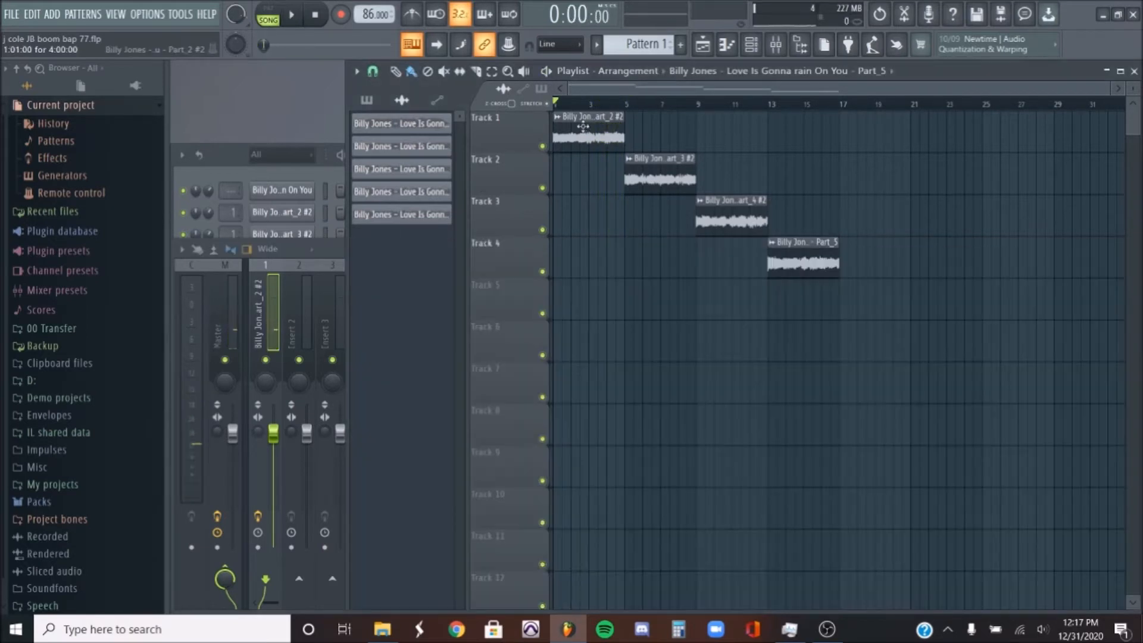
# - Place four back-to-back Pattern 1 clips on Track 5 from bar 1 to bar 17
pyautogui.click(335, 262)
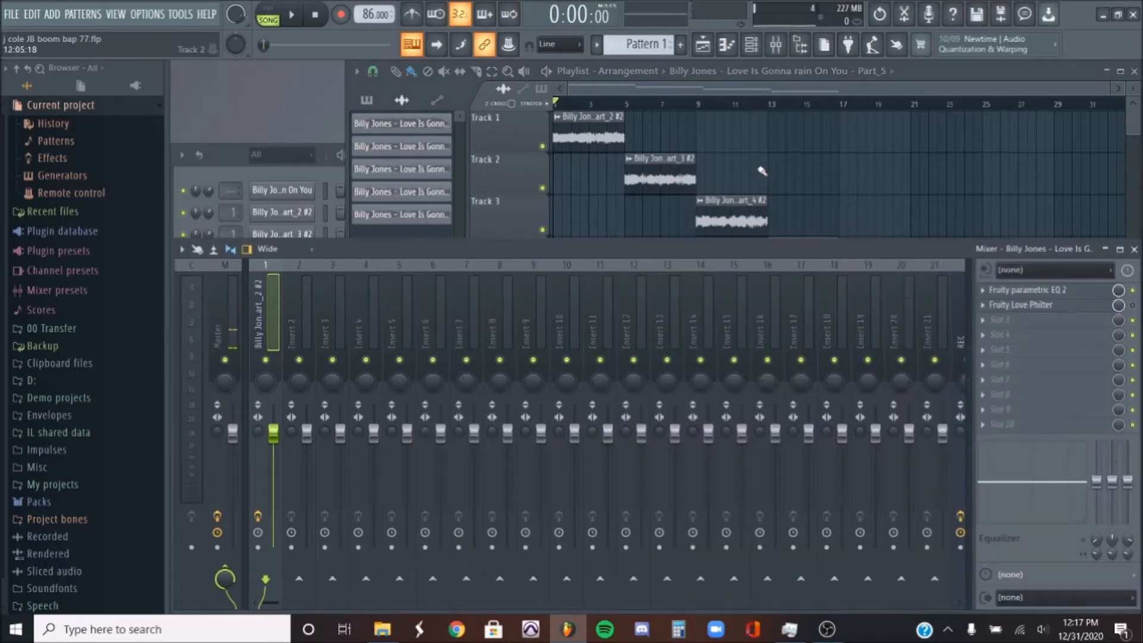
pyautogui.click(847, 159)
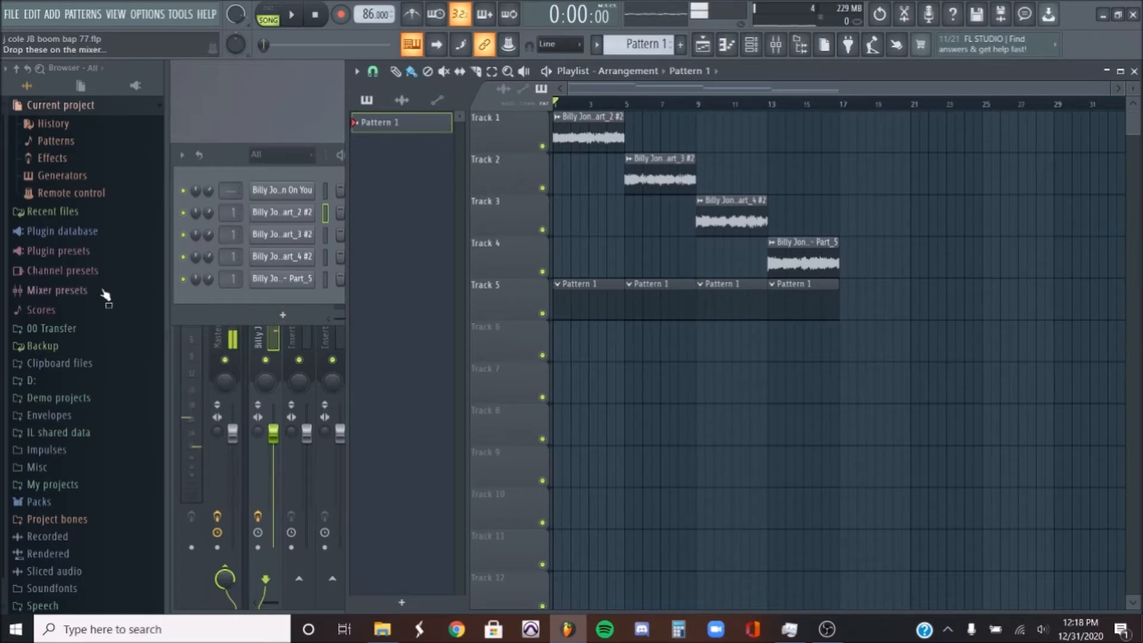
# - Browse 00 Transfer > 00 Drumkits > 00 Mai Drum Kits > Mai Drum Kit 1 > SNARE and audition snares such as London On Da Track Snare
pyautogui.click(71, 328)
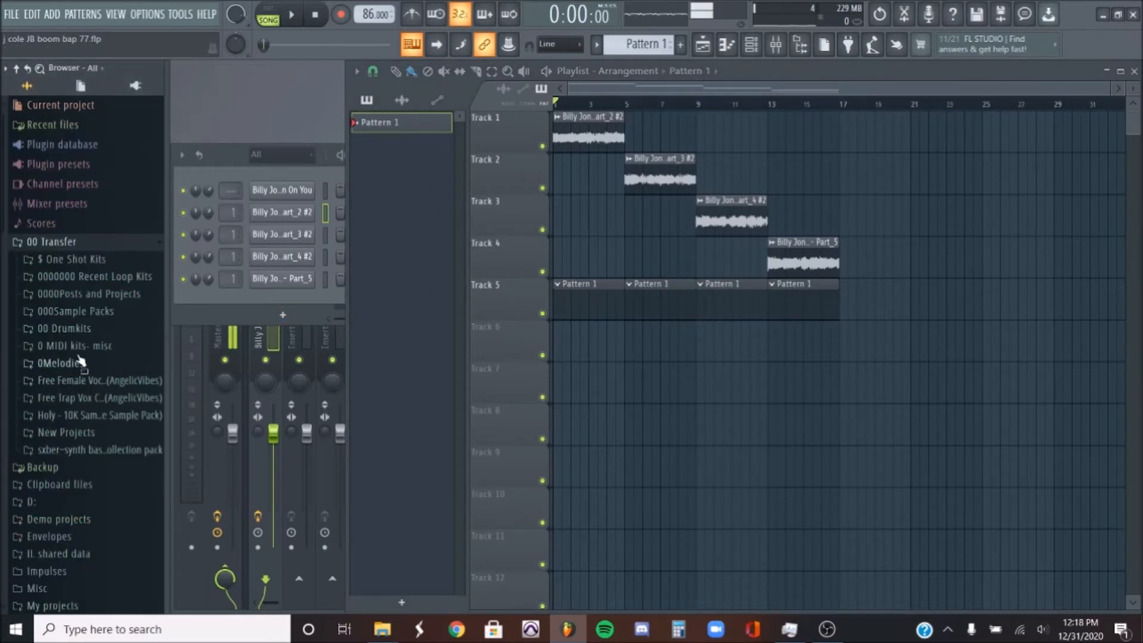
pyautogui.click(94, 329)
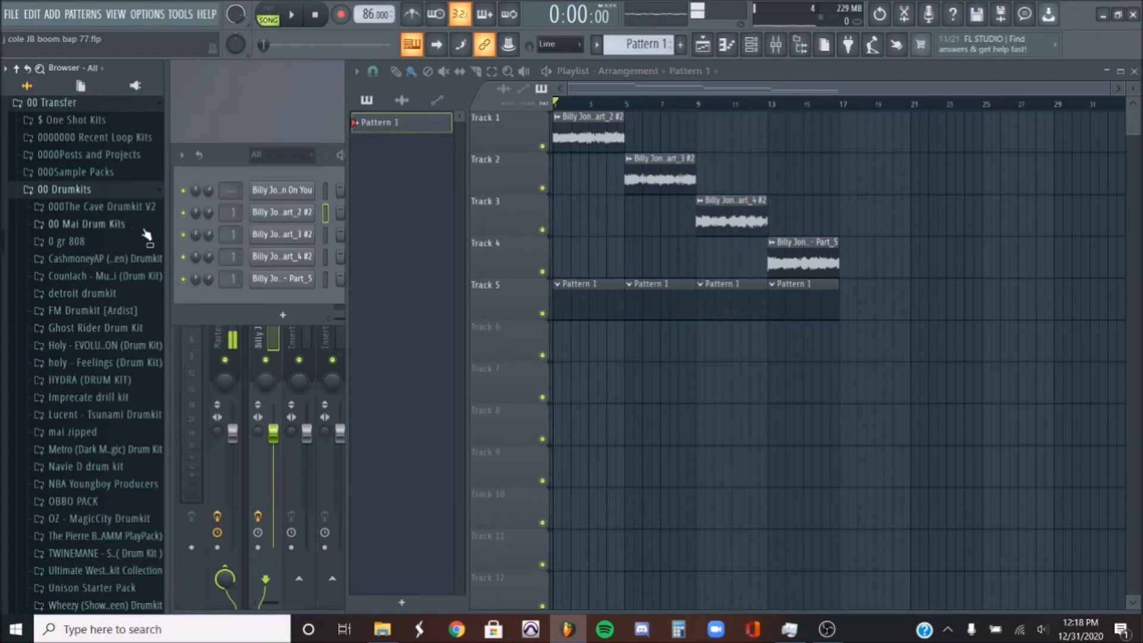
pyautogui.click(145, 224)
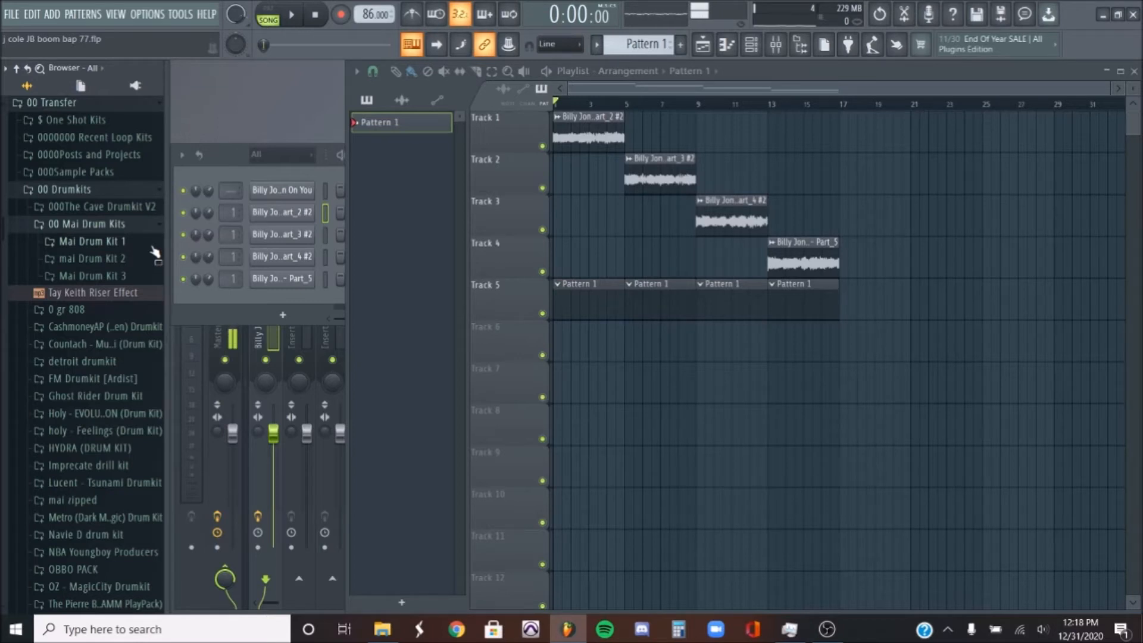
pyautogui.click(152, 244)
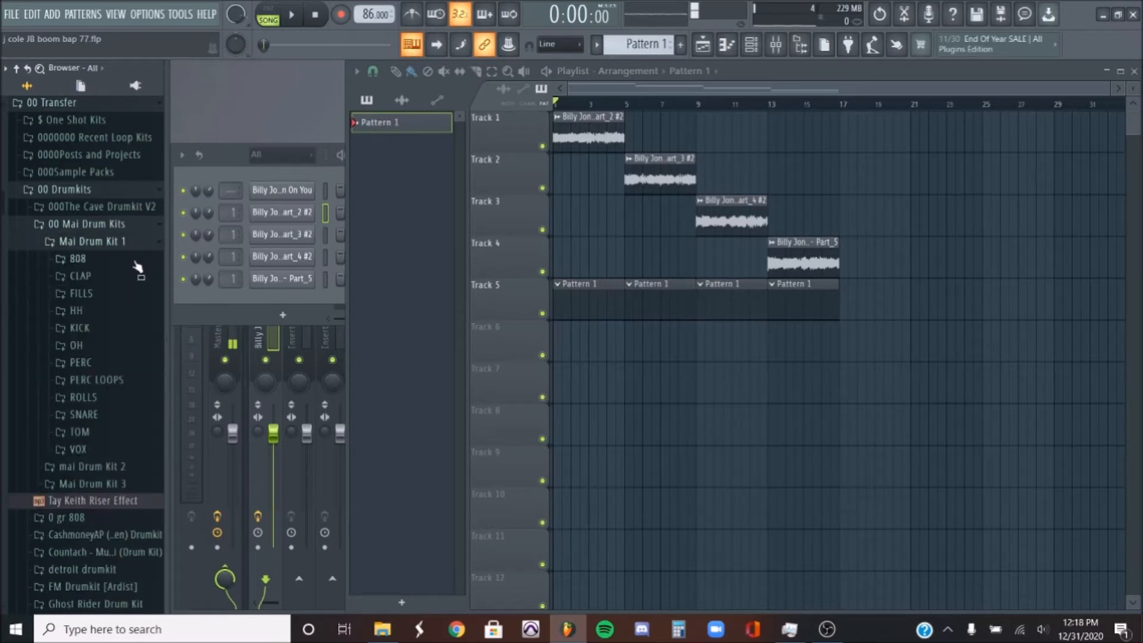
pyautogui.click(104, 410)
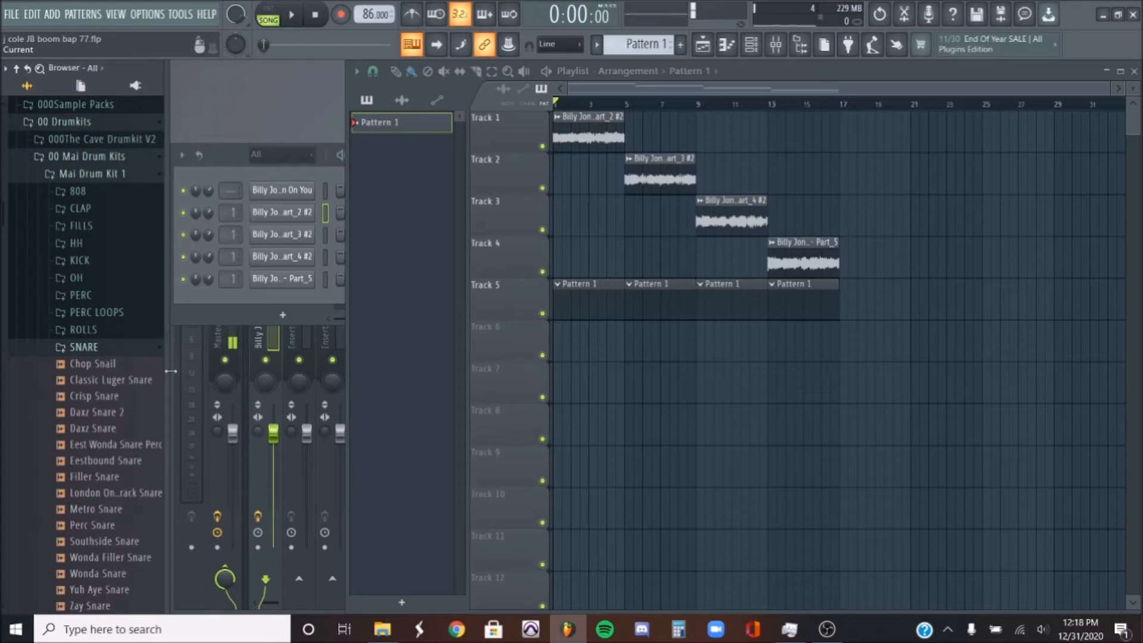
pyautogui.moveTo(119, 493); pyautogui.dragTo(135, 505)
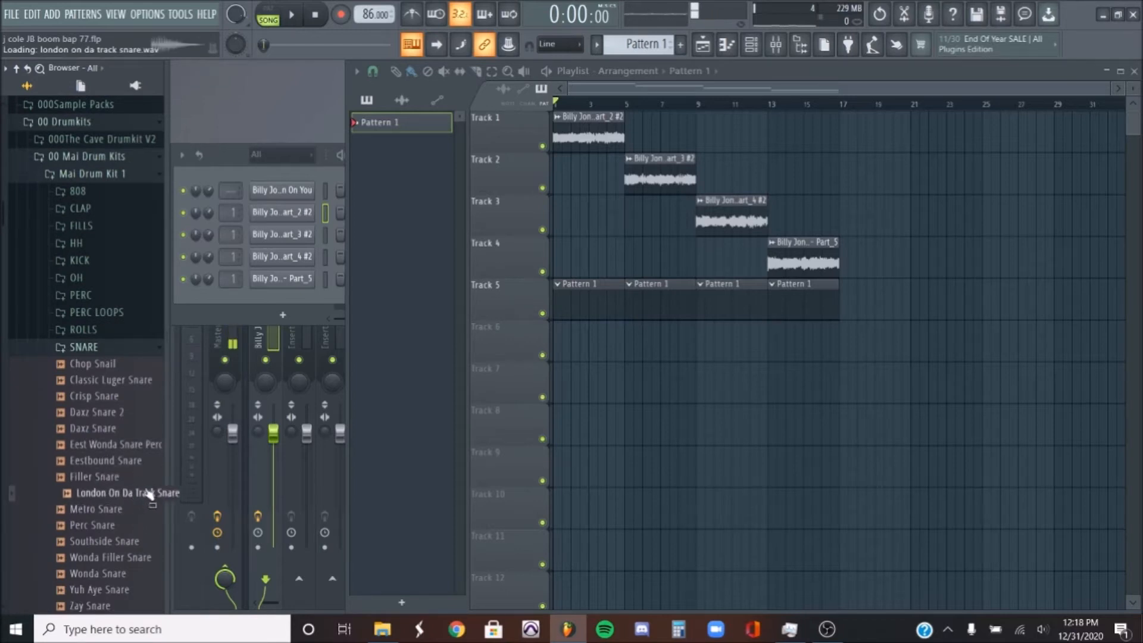
pyautogui.scroll(-3, 152, 419)
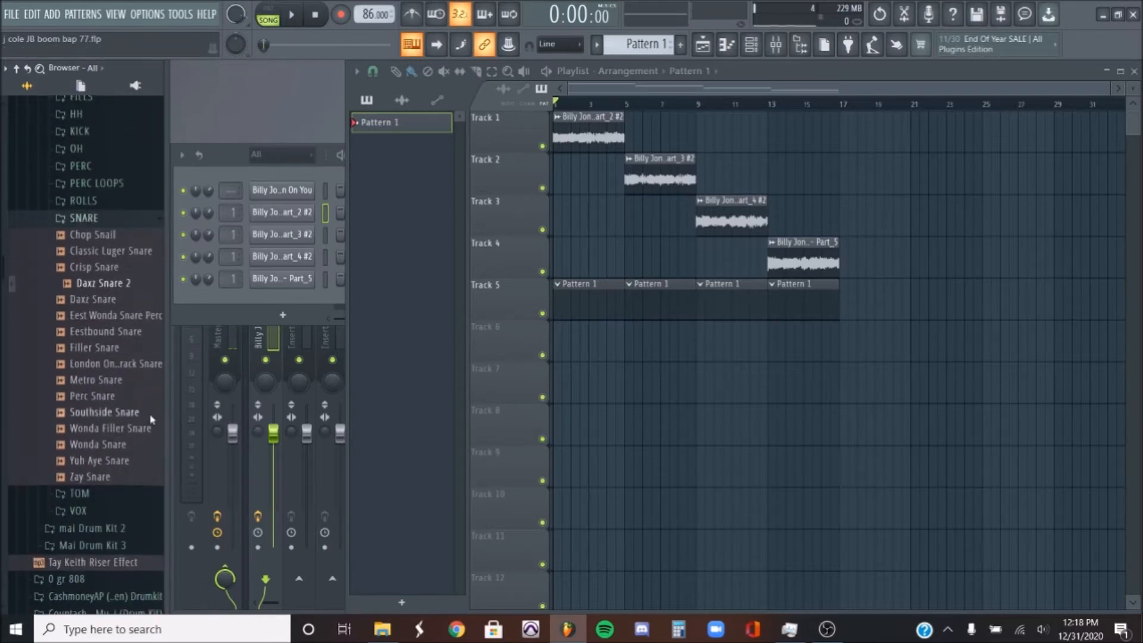
# - Audition Legendary Snare from the Snares folder of mai Drum Kit 2 and load it as a new channel
pyautogui.click(143, 397)
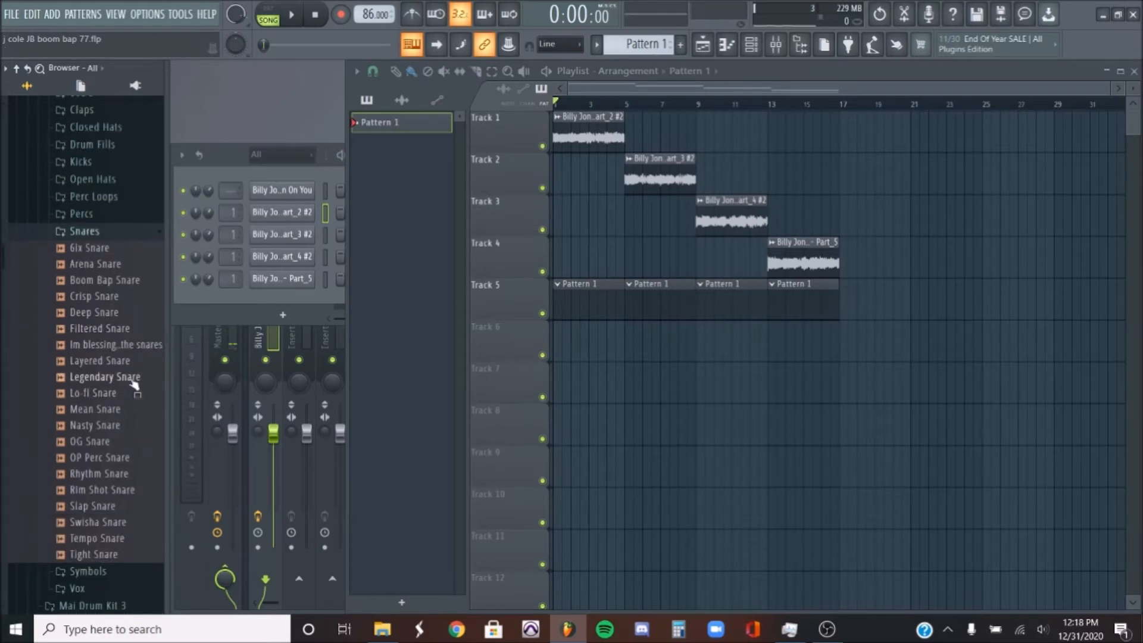
pyautogui.click(132, 377)
pyautogui.moveTo(133, 377); pyautogui.dragTo(292, 302)
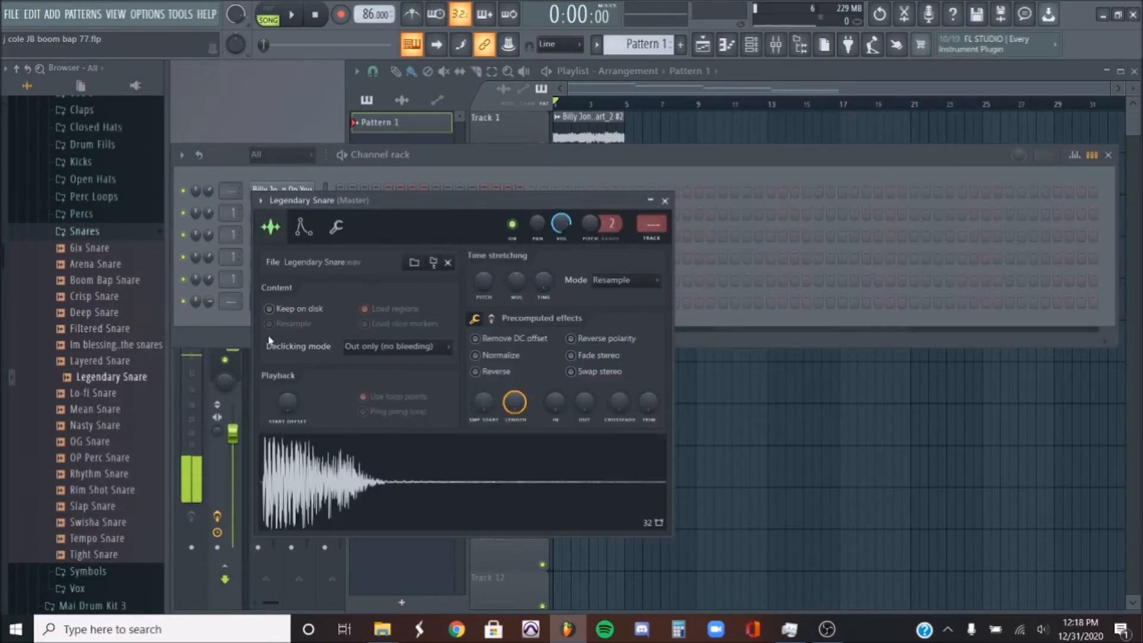
# - Lower the Legendary Snare channel's volume to 62%
pyautogui.click(213, 308)
pyautogui.scroll(-2, 213, 309)
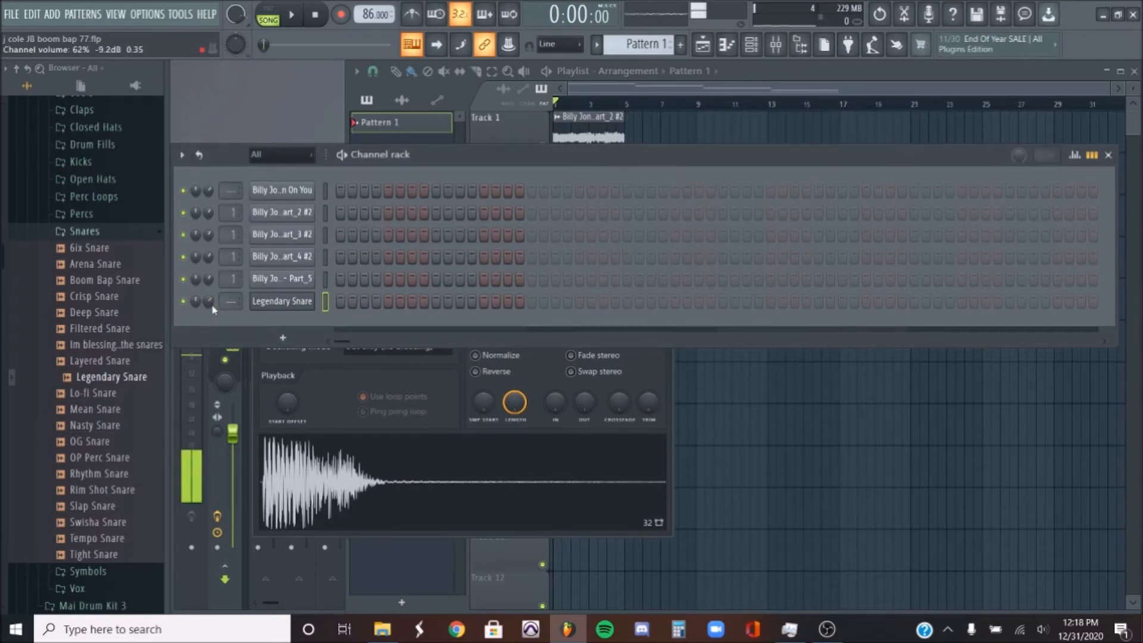
pyautogui.click(829, 462)
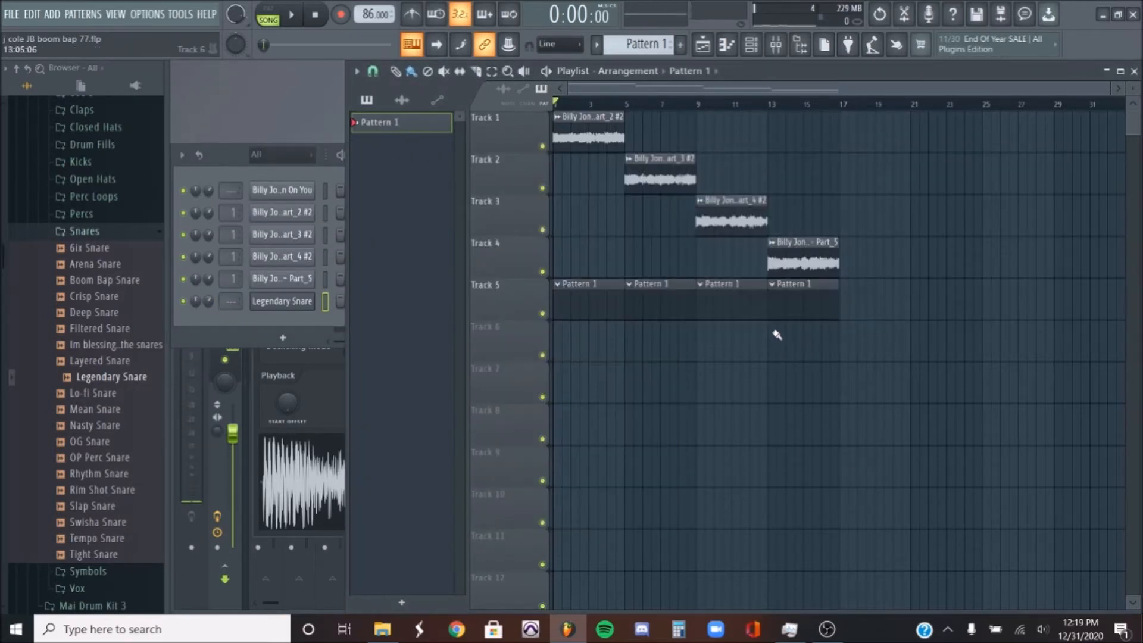
# - Place Legendary Snare hits on steps 5 and 13 and duplicate the bar until the pattern fills four bars
pyautogui.click(240, 332)
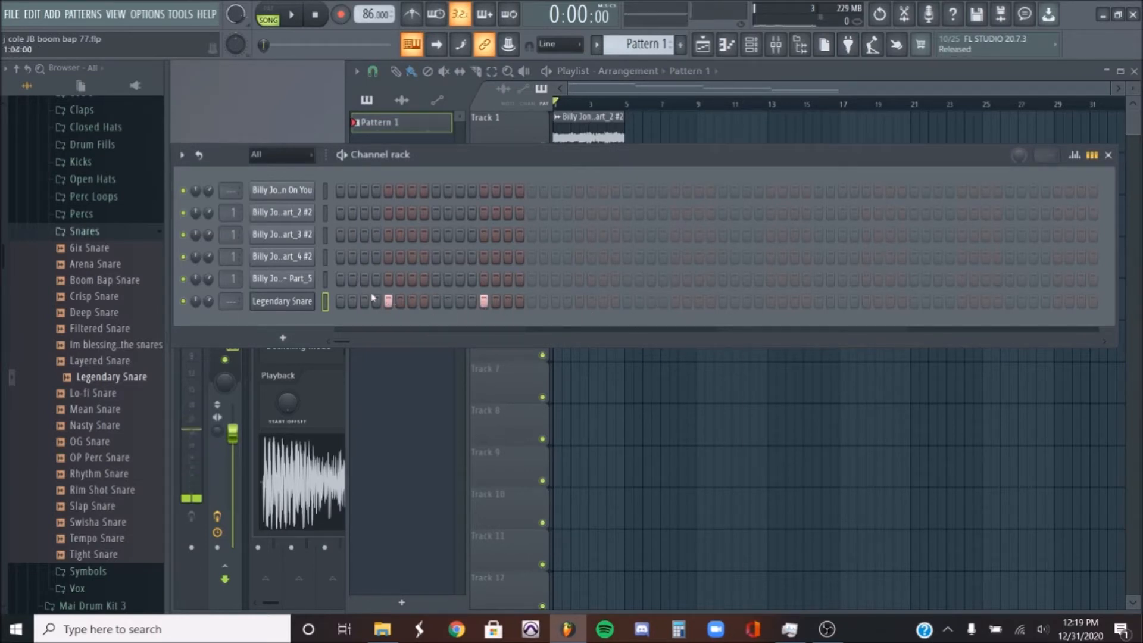
pyautogui.rightClick(327, 296)
pyautogui.click(342, 298)
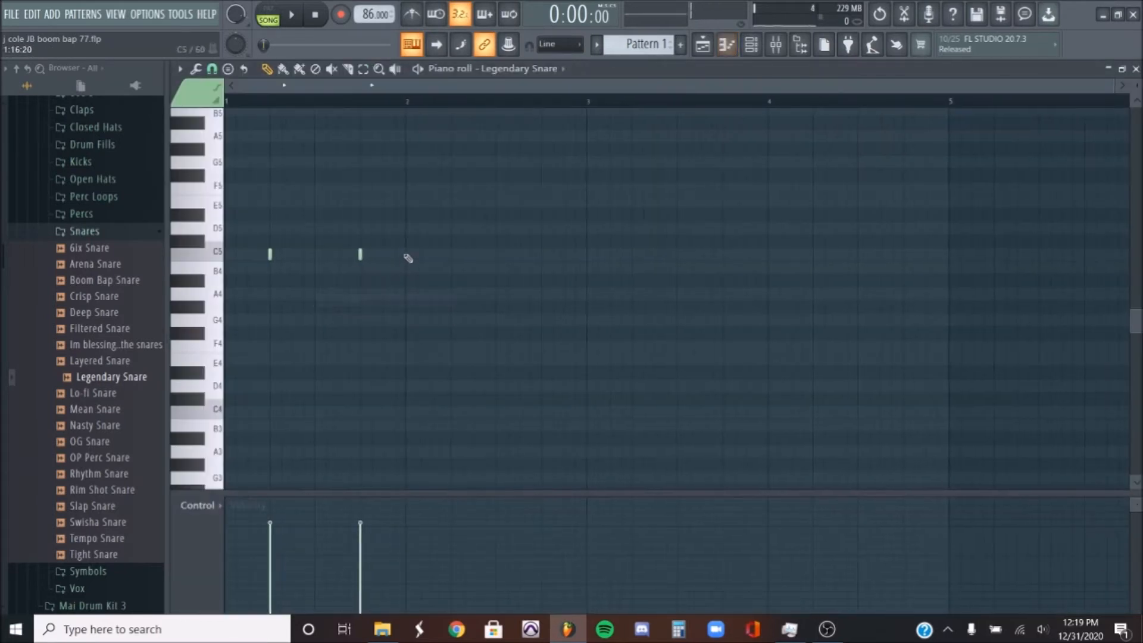
pyautogui.hotkey('ctrl', 'a')
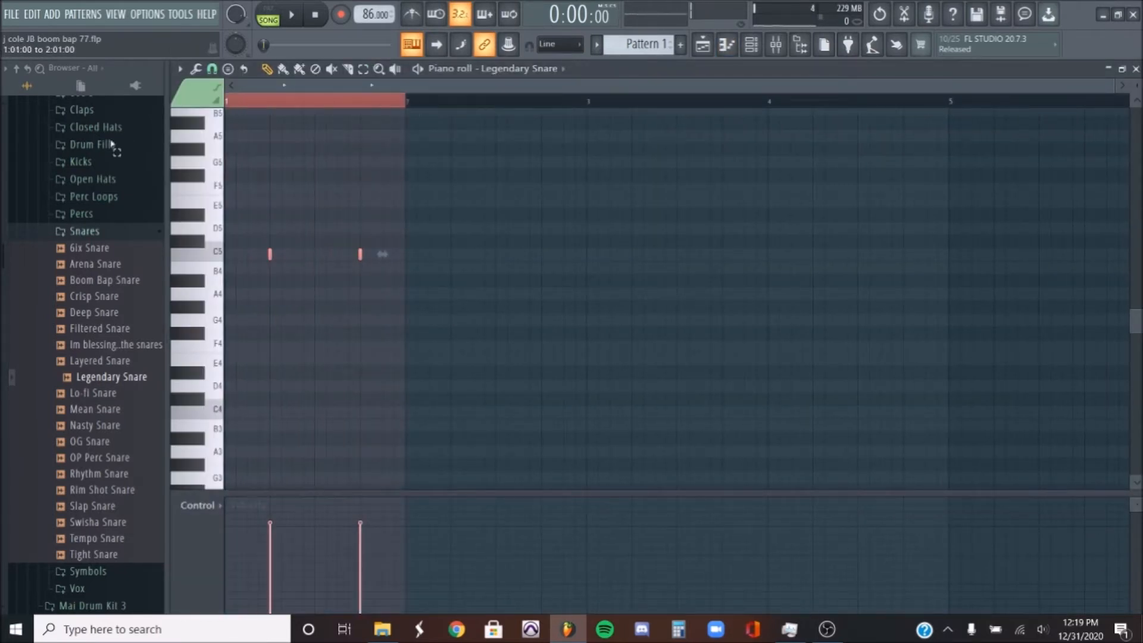
pyautogui.hotkey('ctrl', 'b')
pyautogui.scroll(-3, 687, 112)
pyautogui.moveTo(384, 107); pyautogui.dragTo(26, 146)
pyautogui.hotkey('ctrl', 'b')
pyautogui.keyDown('ctrl'); pyautogui.click(471, 183); pyautogui.keyUp('ctrl')
pyautogui.scroll(1, 479, 181)
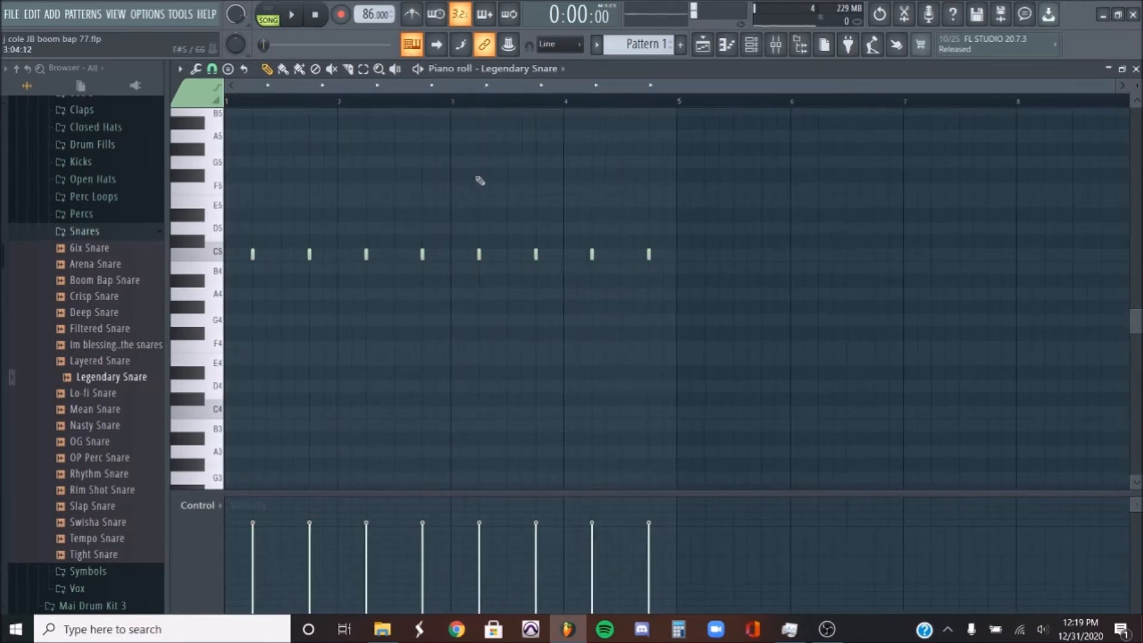
# - Play the arrangement with the snare, lower the sample's mixer track 1 volume to 85%, and stop playback
pyautogui.press('XF86AudioLowerVolume')
pyautogui.press('space')
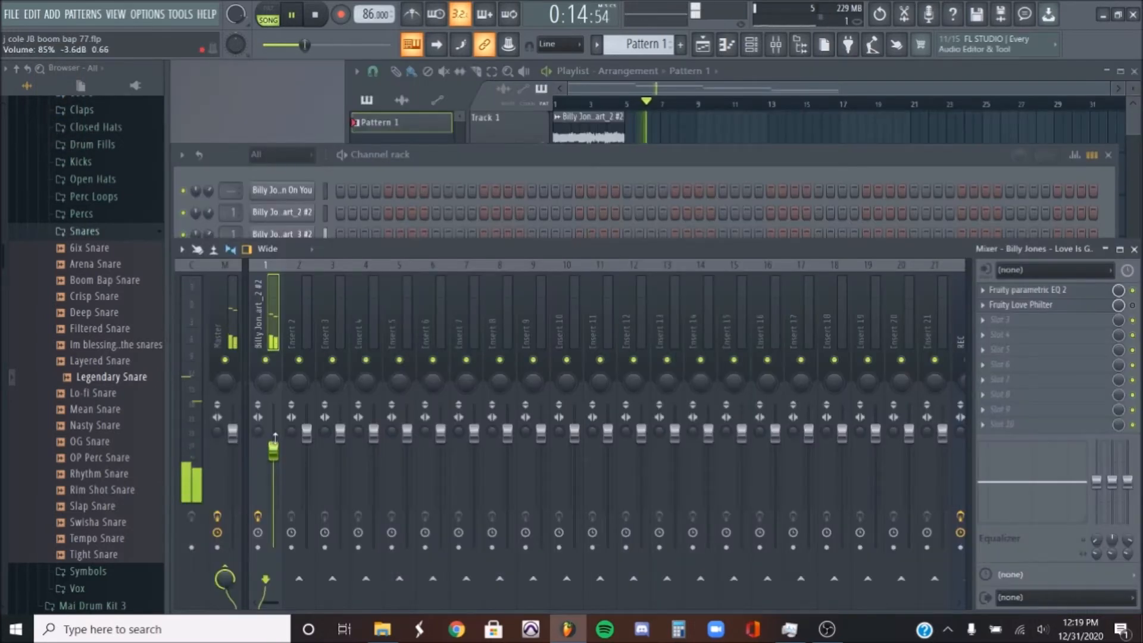
pyautogui.click(623, 164)
pyautogui.click(755, 73)
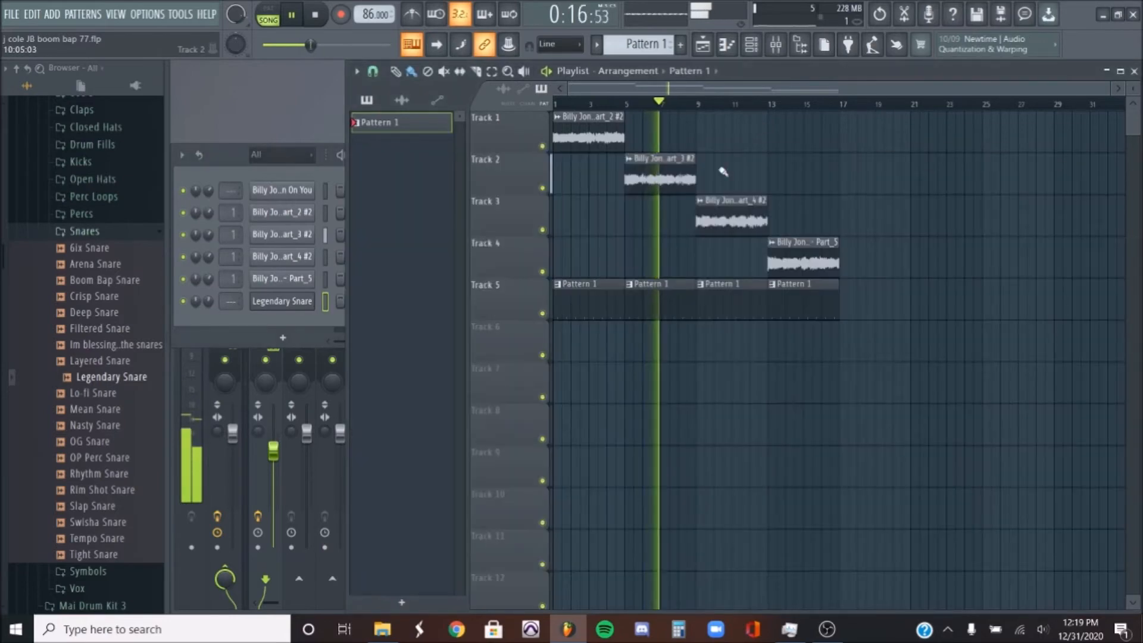
pyautogui.press('space')
pyautogui.click(229, 335)
pyautogui.click(682, 141)
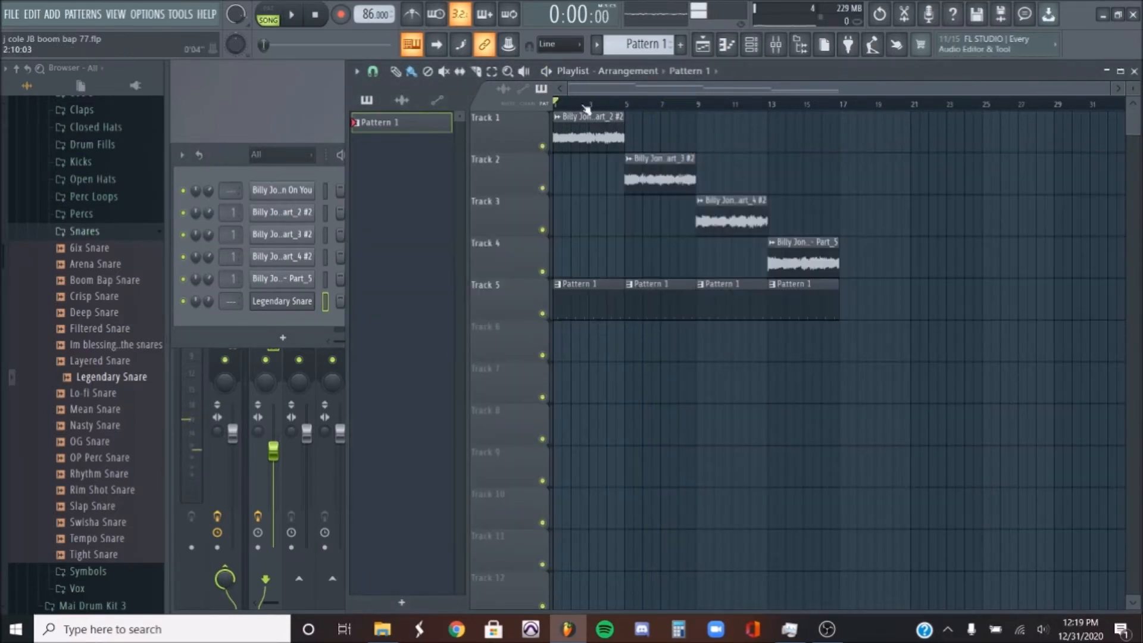
# - Collapse the Snares folder, open Perc Loops in mai Drum Kit 2 and audition Perc Loop 1
pyautogui.press('F6')
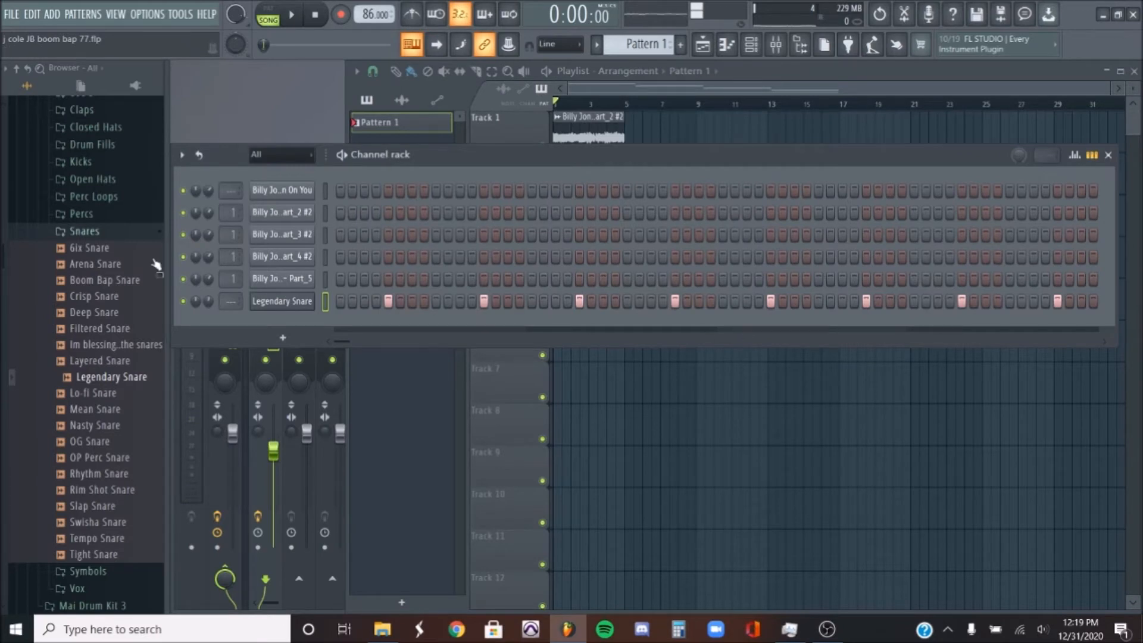
pyautogui.click(124, 229)
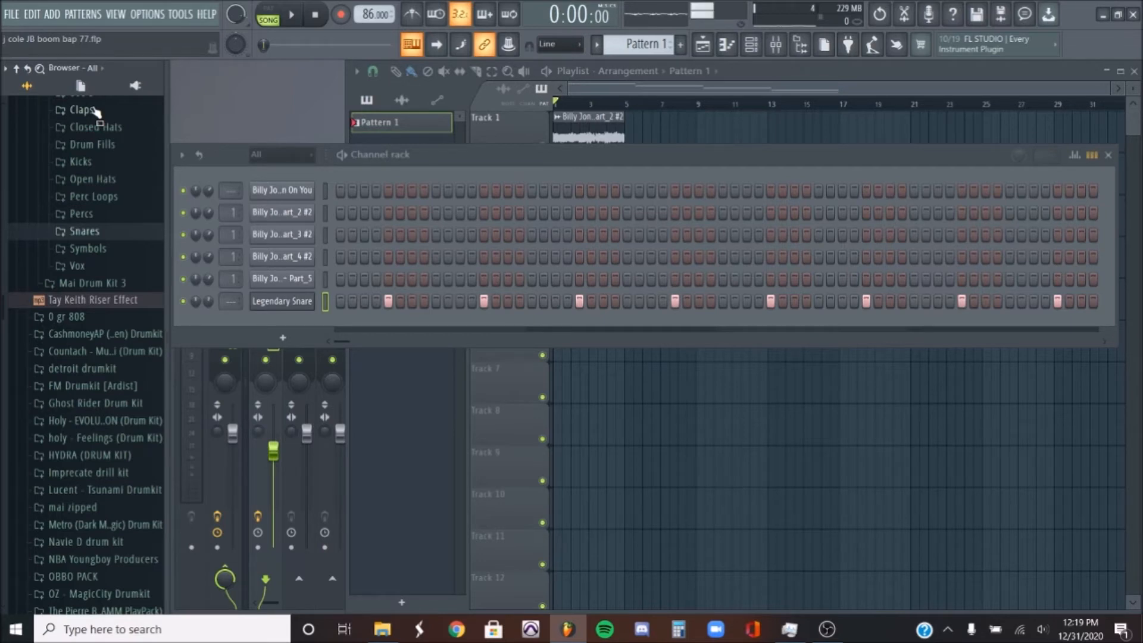
pyautogui.click(128, 197)
pyautogui.press('space')
pyautogui.click(110, 230)
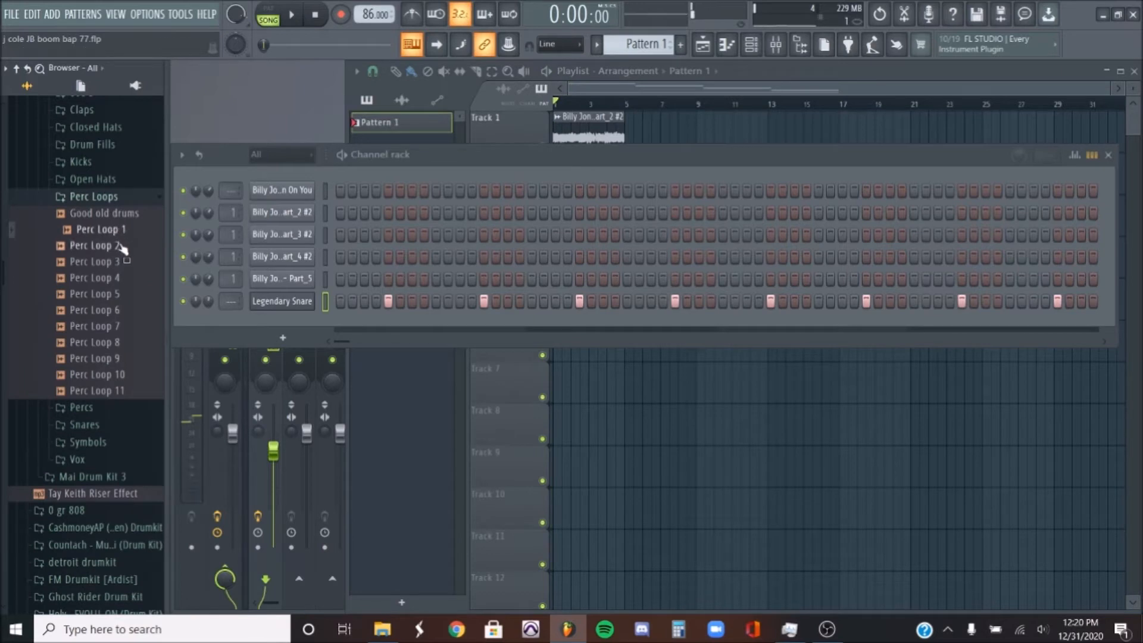
# - Audition more percussion loops, from Perc Loop 2 through Perc Loop 11, over the playing arrangement and return to Perc Loop 10
pyautogui.click(122, 250)
pyautogui.press('space')
pyautogui.click(146, 260)
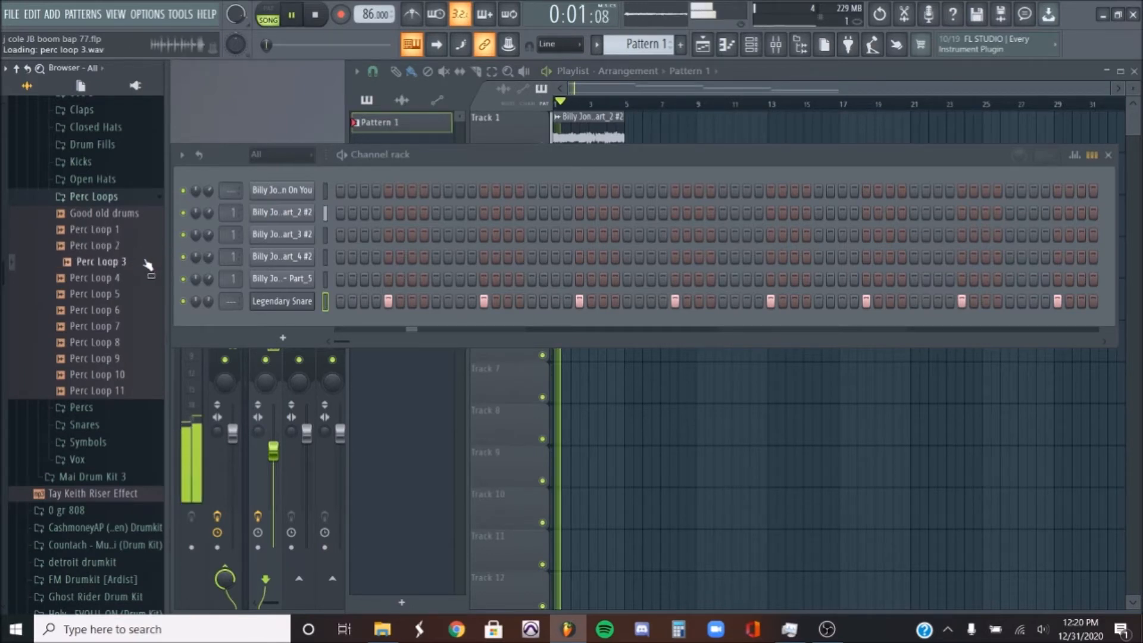
pyautogui.click(132, 278)
pyautogui.click(126, 293)
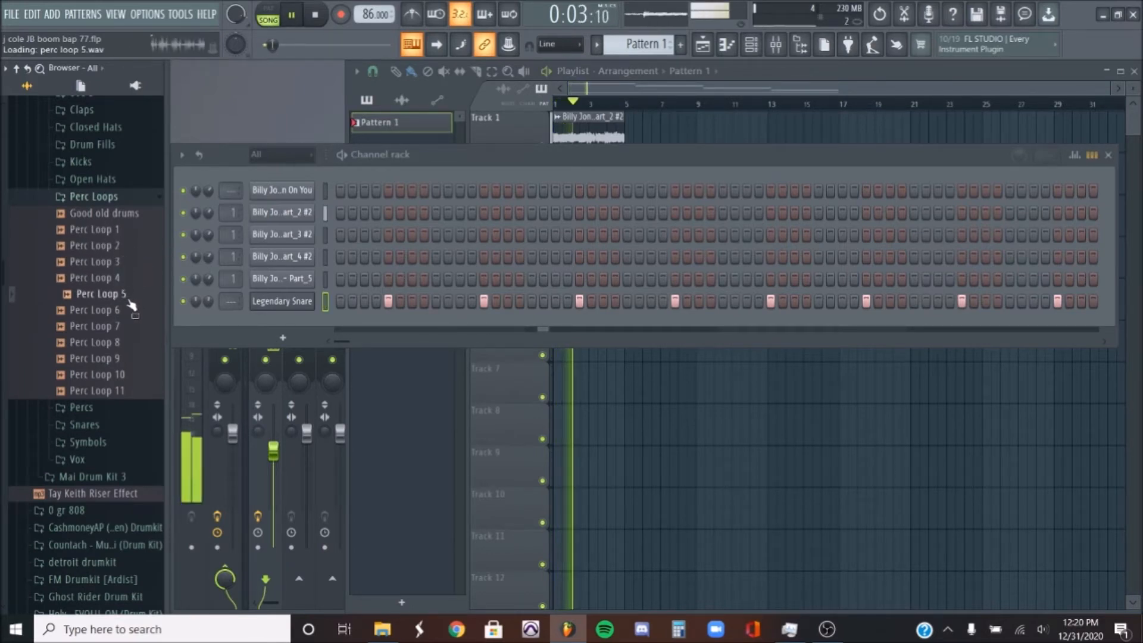
pyautogui.click(126, 309)
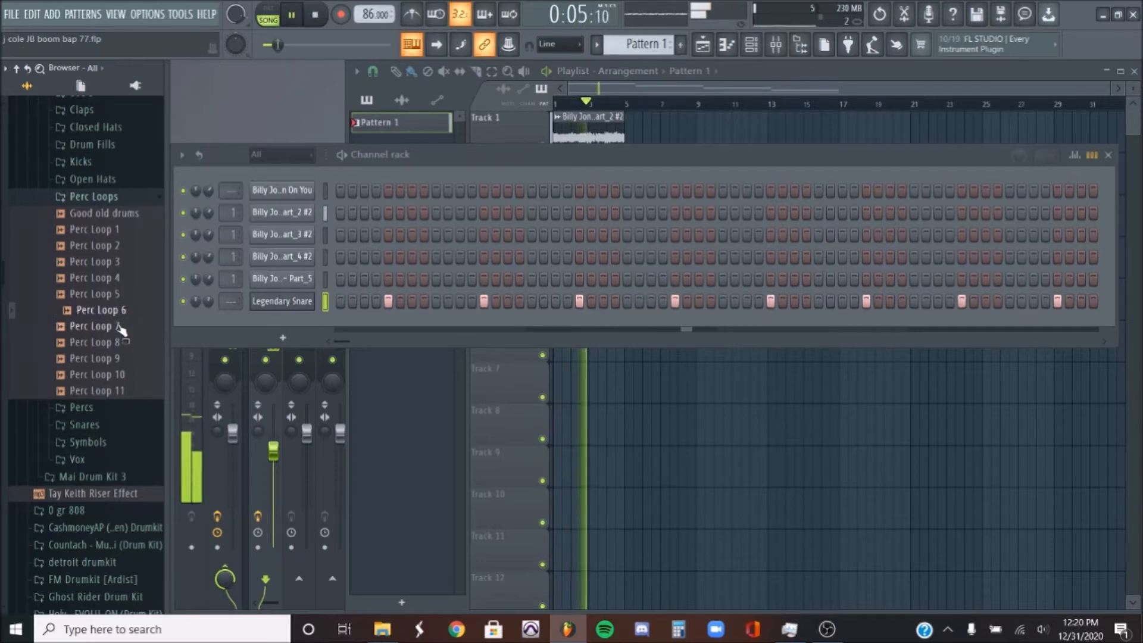
pyautogui.click(121, 328)
pyautogui.click(122, 375)
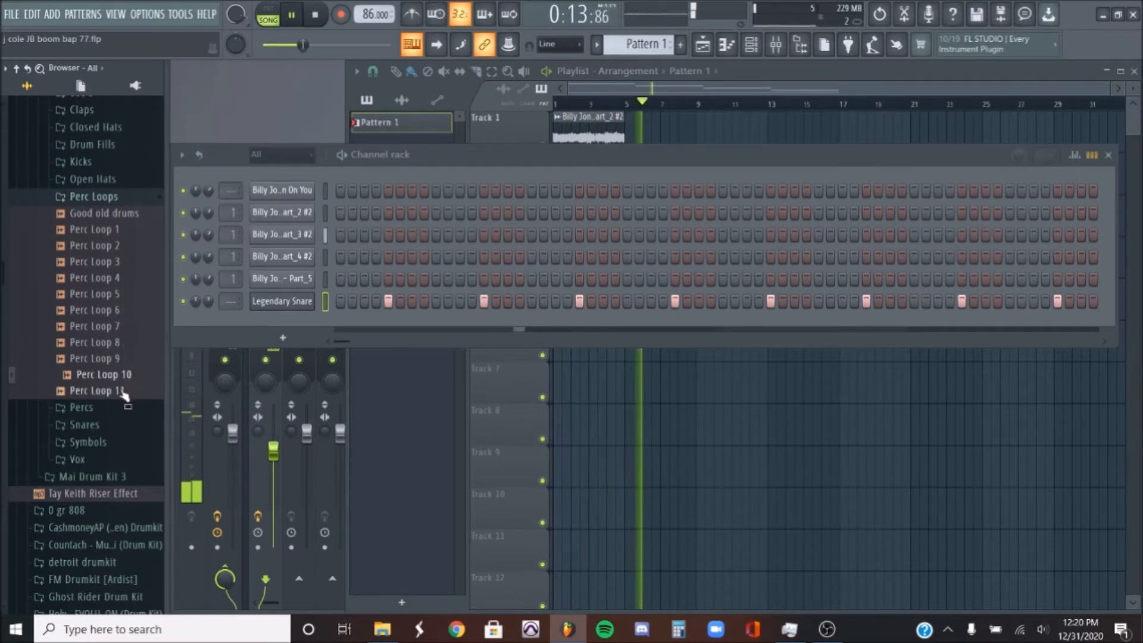
pyautogui.click(123, 391)
pyautogui.click(128, 375)
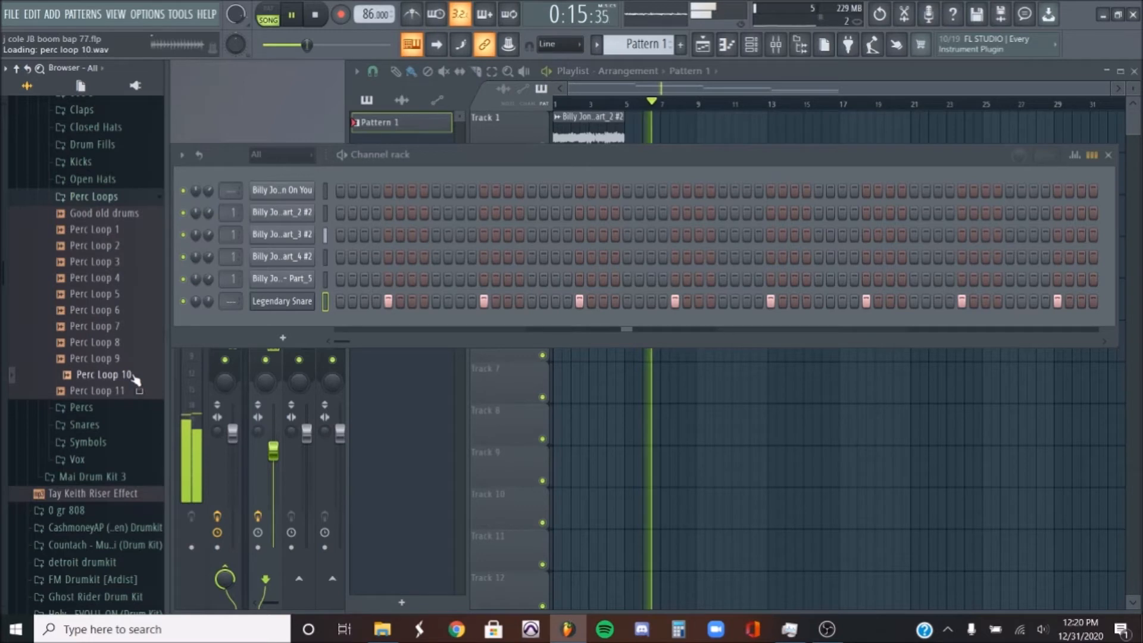
# - Add a Fruity Slicer channel loaded with Perc Loop 10 and play it with the arrangement
pyautogui.click(283, 338)
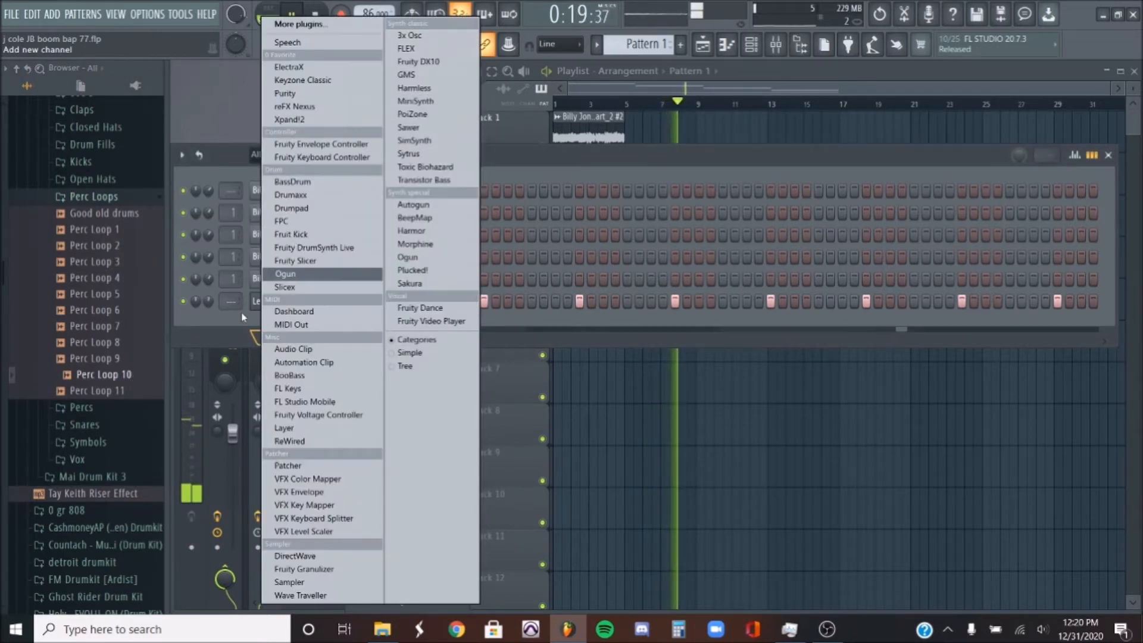
pyautogui.click(295, 260)
pyautogui.press('space')
# - Duplicate the two-bar Perc Loop 10 slice sequence so it fills all four bars of the pattern
pyautogui.click(608, 324)
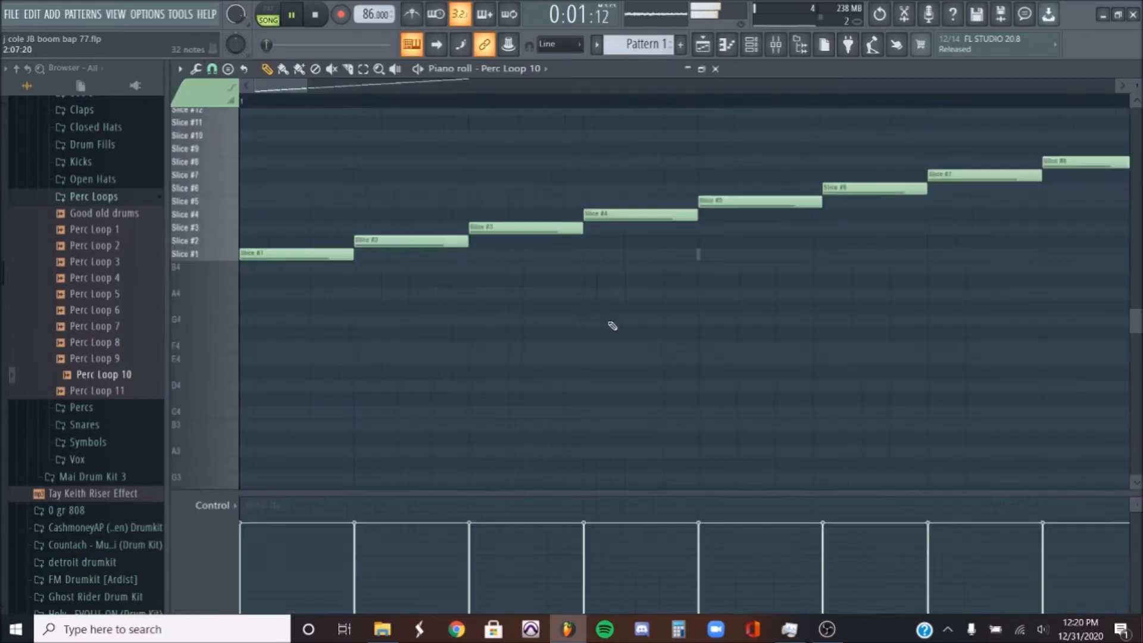
pyautogui.scroll(-6, 596, 316)
pyautogui.scroll(8, 535, 295)
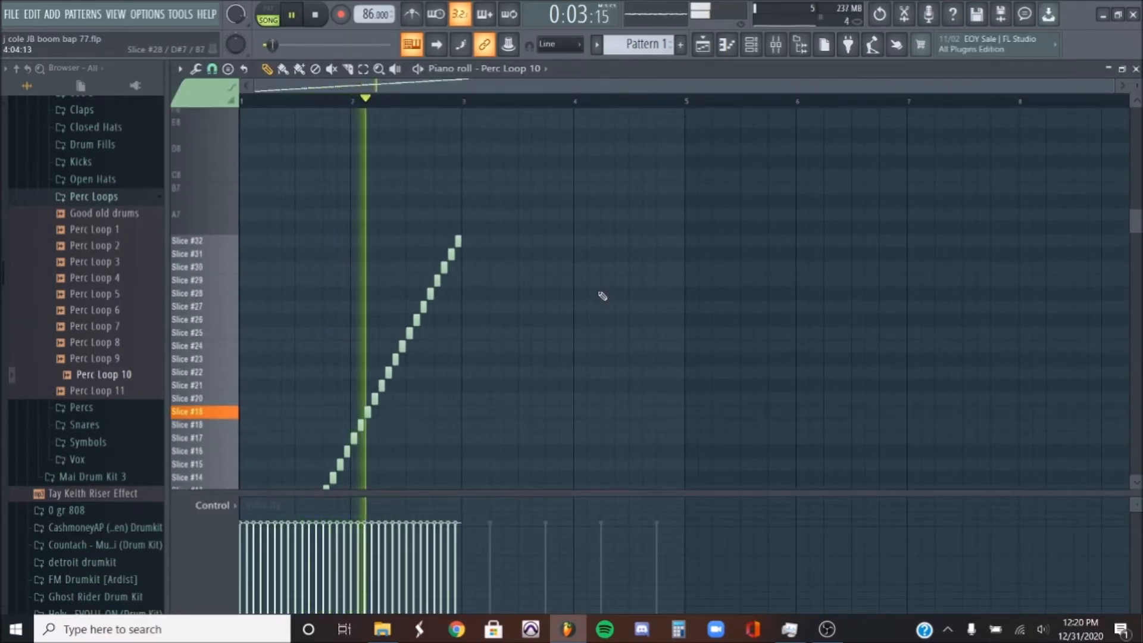
pyautogui.moveTo(541, 196); pyautogui.dragTo(241, 509)
pyautogui.hotkey('ctrl', 'b')
pyautogui.hotkey('ctrl', 'd')
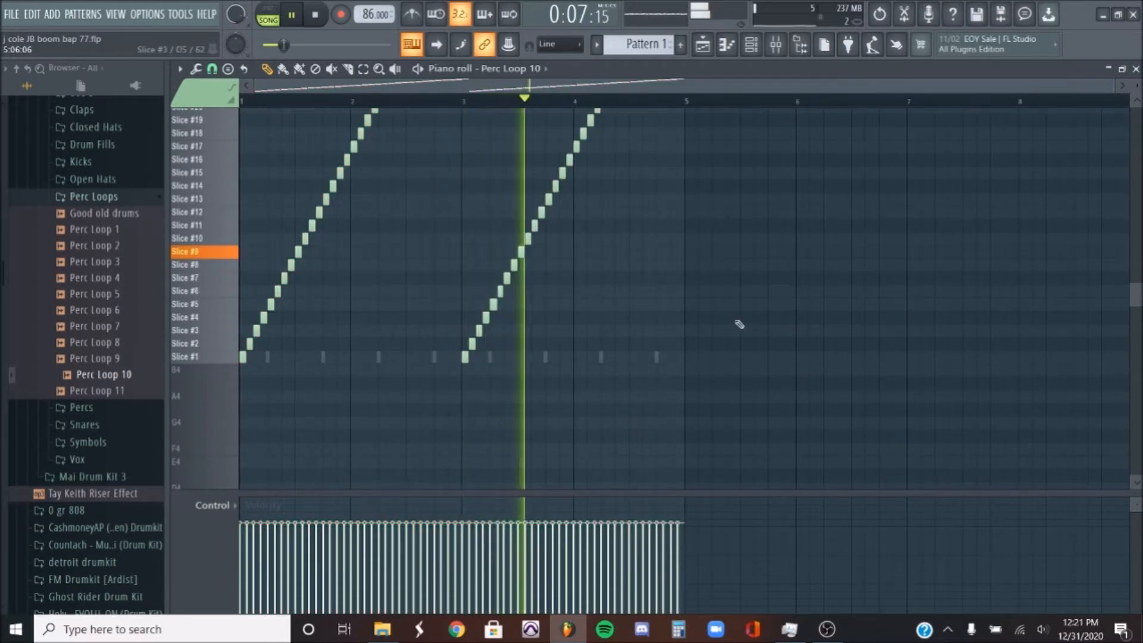
pyautogui.click(1135, 69)
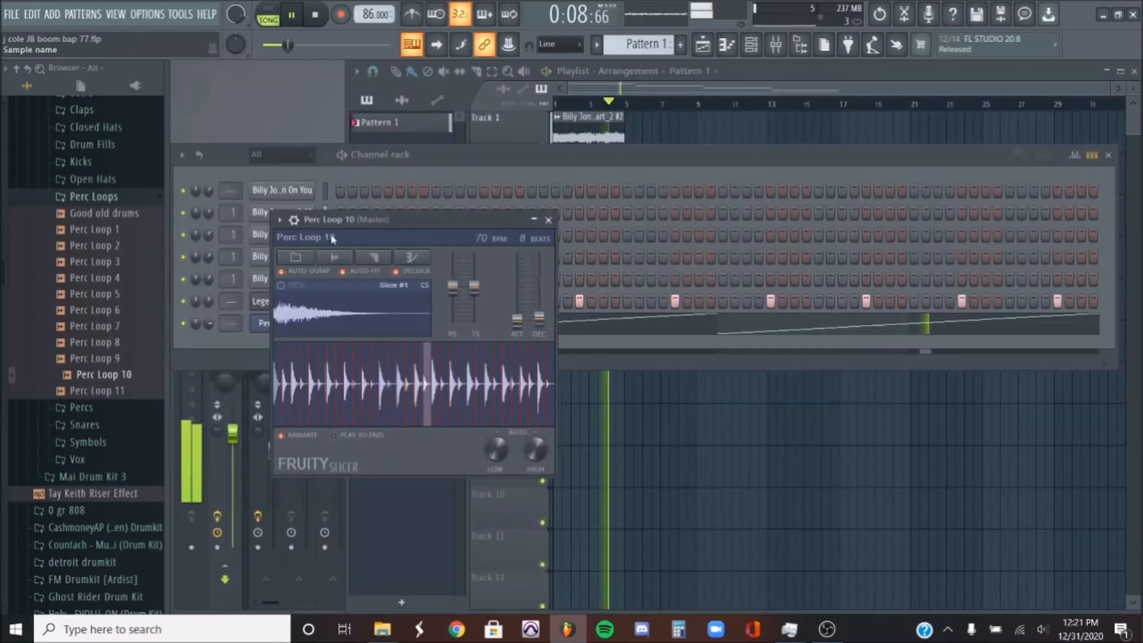
# - Set the Perc Loop 10 channel's volume to 72% while listening to the arrangement, and stop playback
pyautogui.click(246, 347)
pyautogui.rightClick(183, 323)
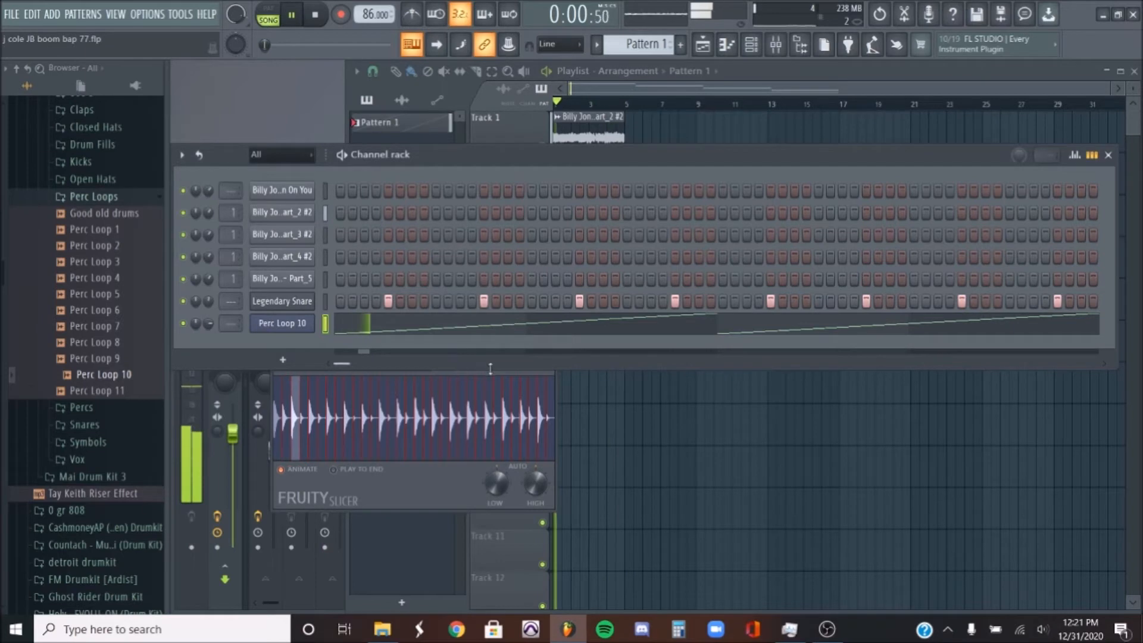
pyautogui.press('XF86AudioLowerVolume')
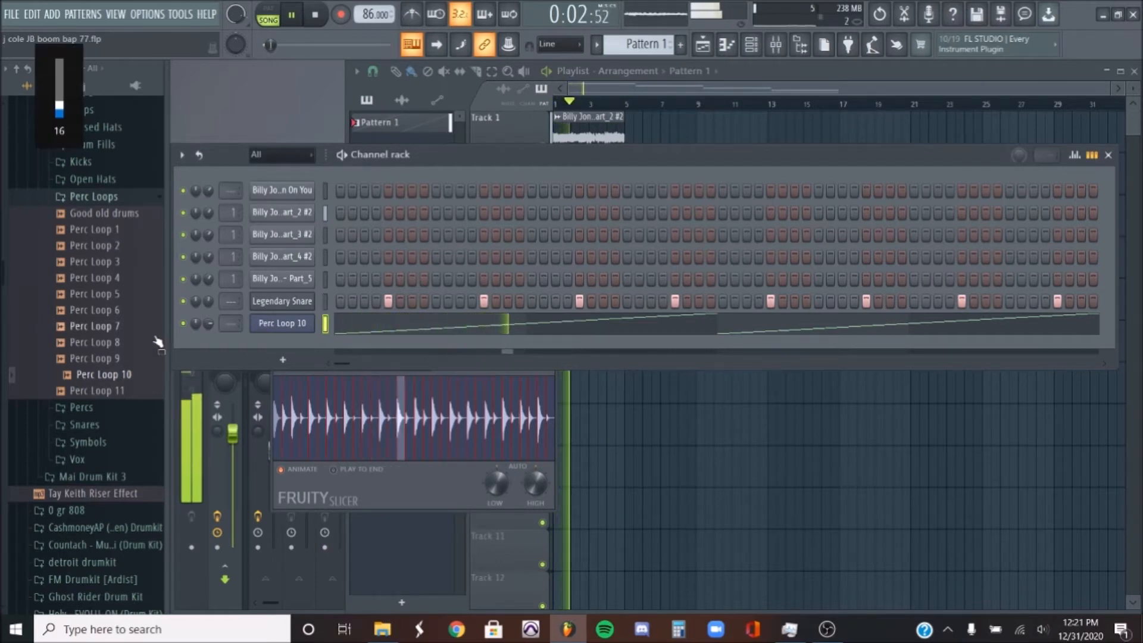
pyautogui.press('XF86AudioRaiseVolume')
pyautogui.press('XF86AudioRaiseVolume')
pyautogui.scroll(2, 101, 321)
pyautogui.scroll(2, 101, 322)
pyautogui.press('XF86AudioLowerVolume')
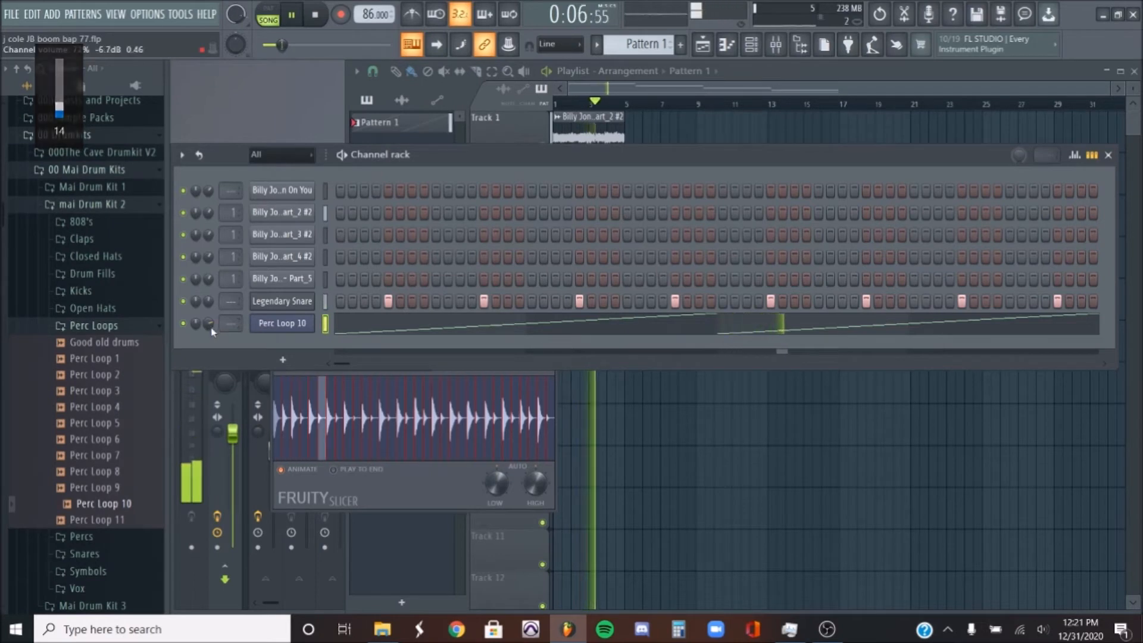
pyautogui.click(426, 327)
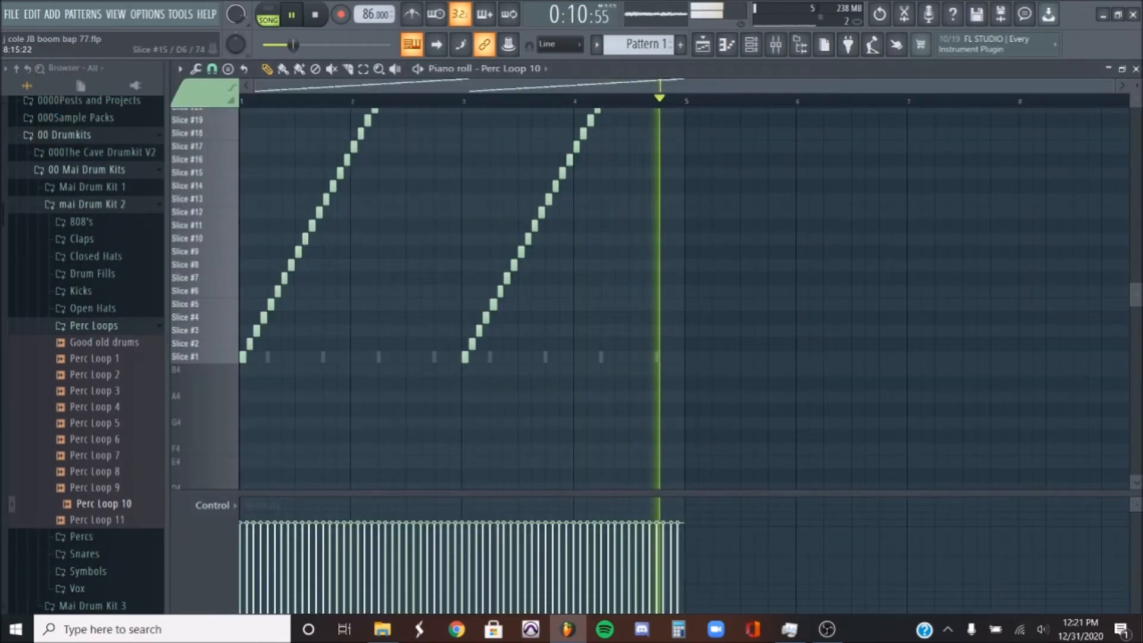
pyautogui.press('space')
pyautogui.press('Escape')
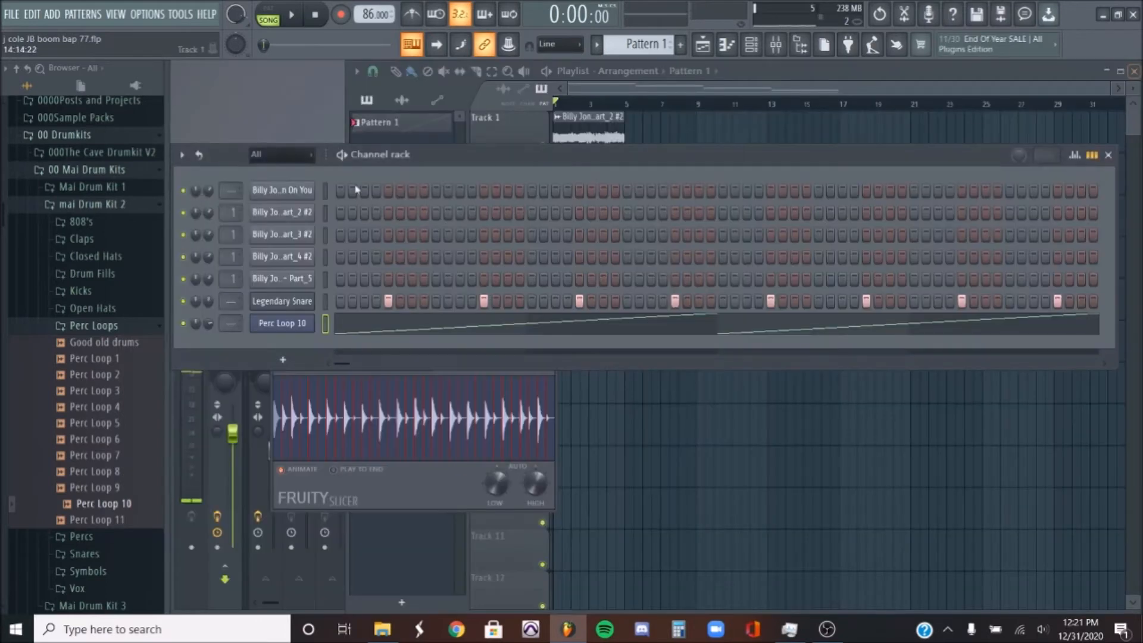
# - Browse the open hats and load Open Hat 3 from Mai Drum Kit 1's OH folder as a new channel
pyautogui.click(81, 308)
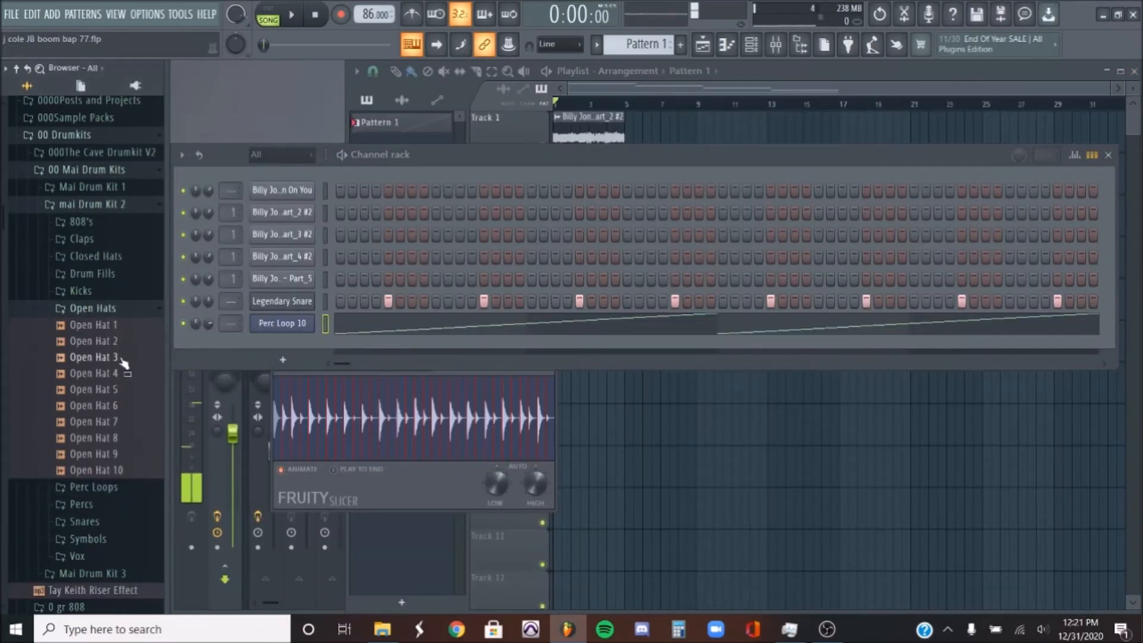
pyautogui.moveTo(130, 351); pyautogui.dragTo(466, 351)
pyautogui.press('space')
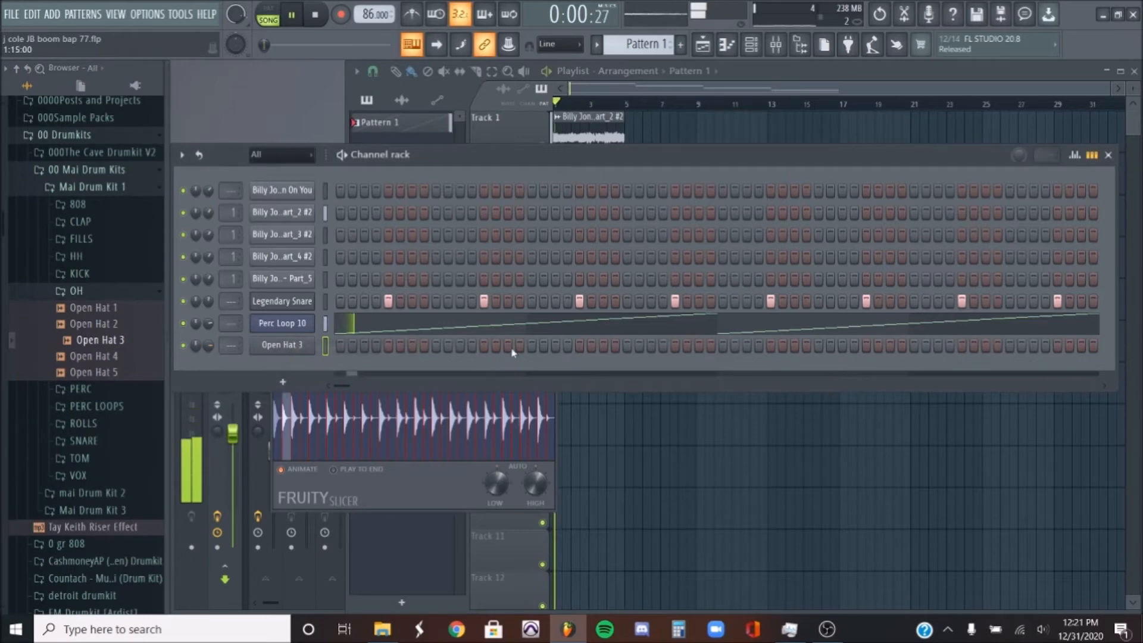
# - Place Open Hat 3 hits on step 11 of bars 1 and 2 and duplicate them into bars 3 and 4
pyautogui.click(460, 345)
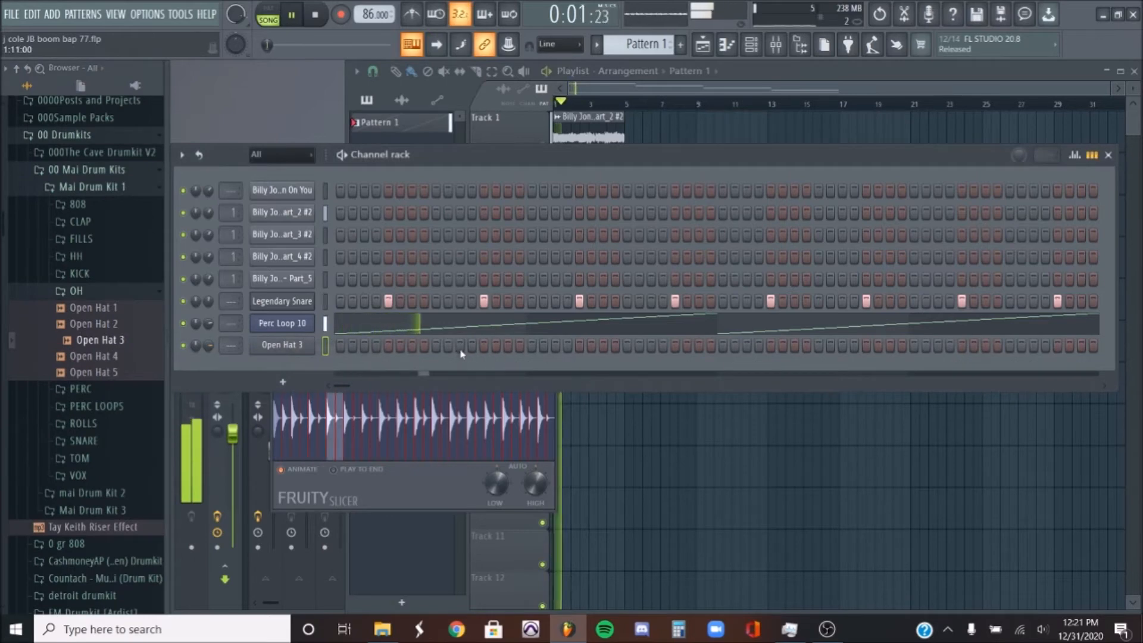
pyautogui.click(651, 346)
pyautogui.rightClick(287, 345)
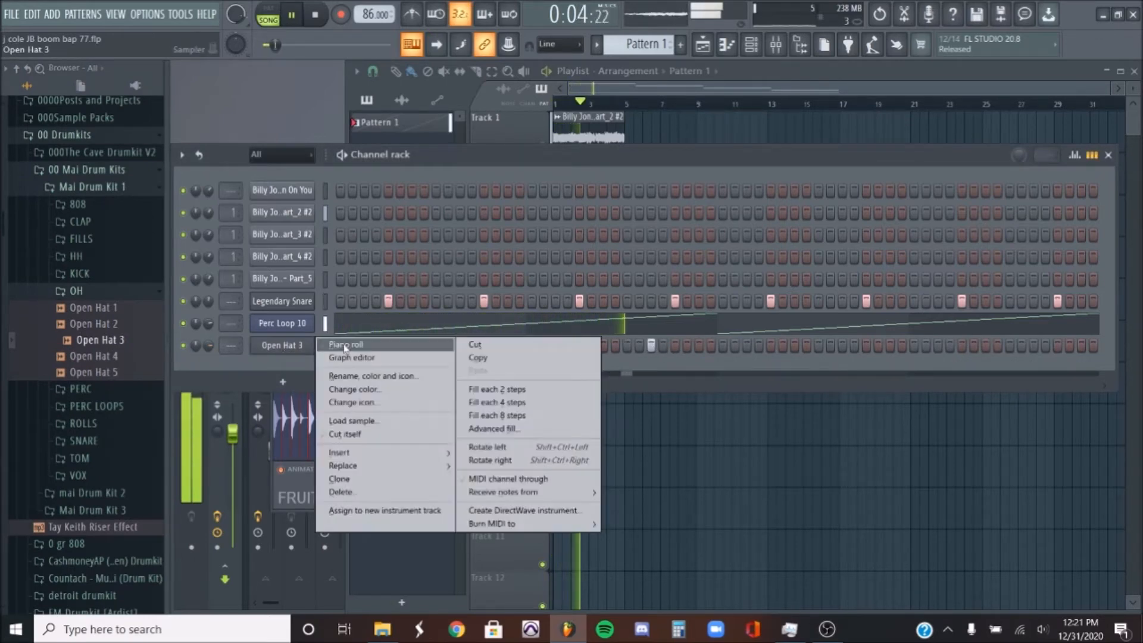
pyautogui.click(346, 344)
pyautogui.moveTo(460, 100); pyautogui.dragTo(227, 100)
pyautogui.hotkey('ctrl', 'b')
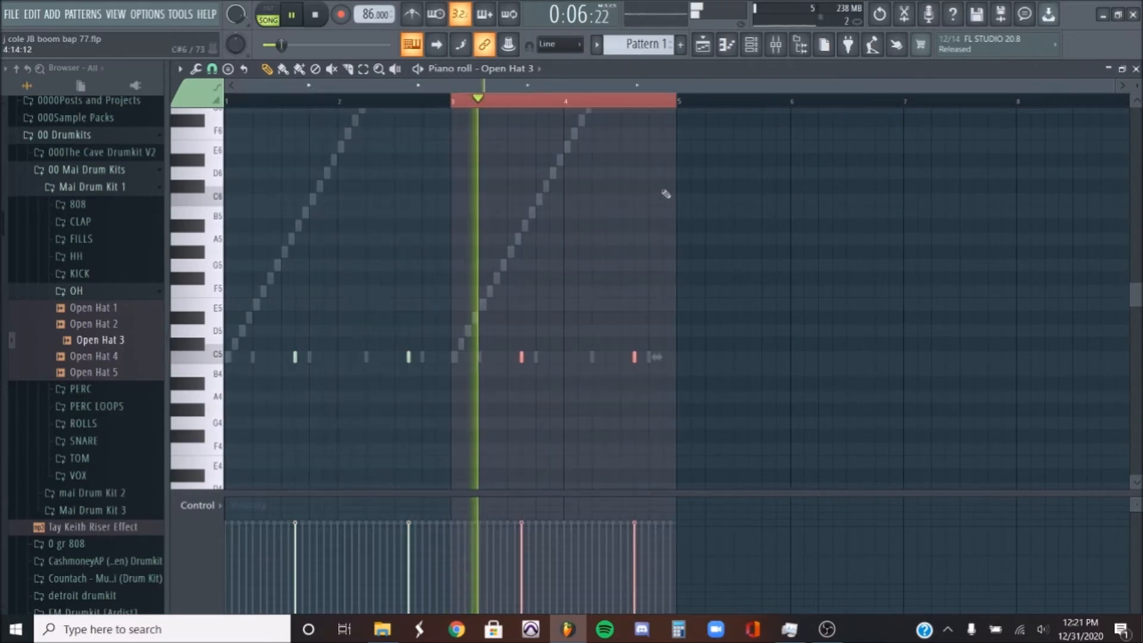
pyautogui.click(1135, 69)
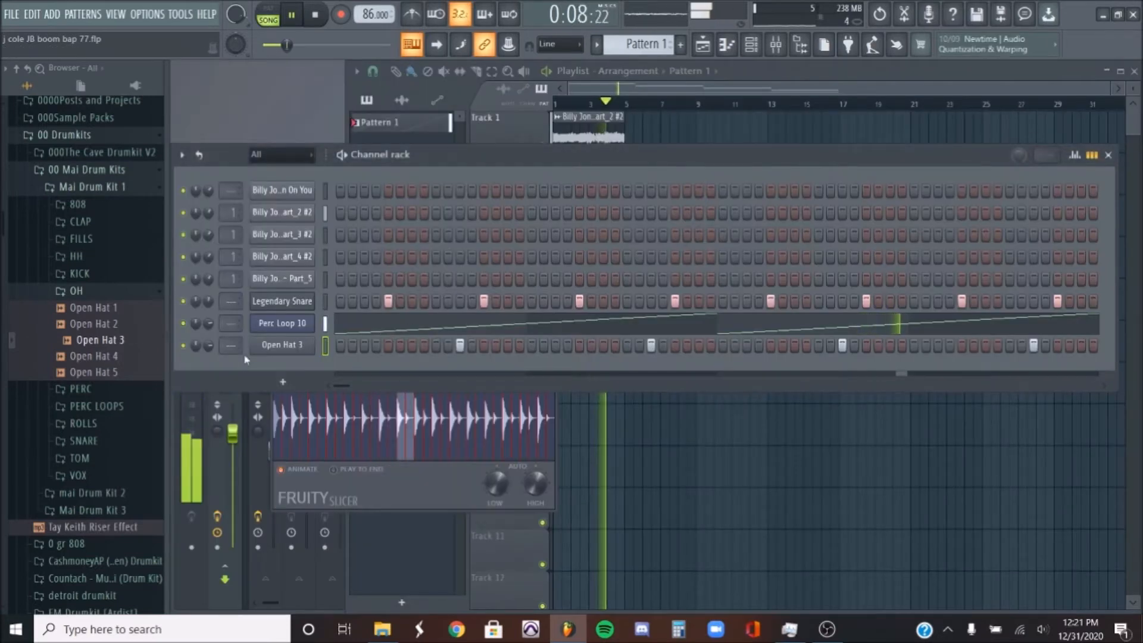
# - Load Juicy Kick from the KICK folder of Mai Drum Kit 1 as a new channel
pyautogui.click(80, 273)
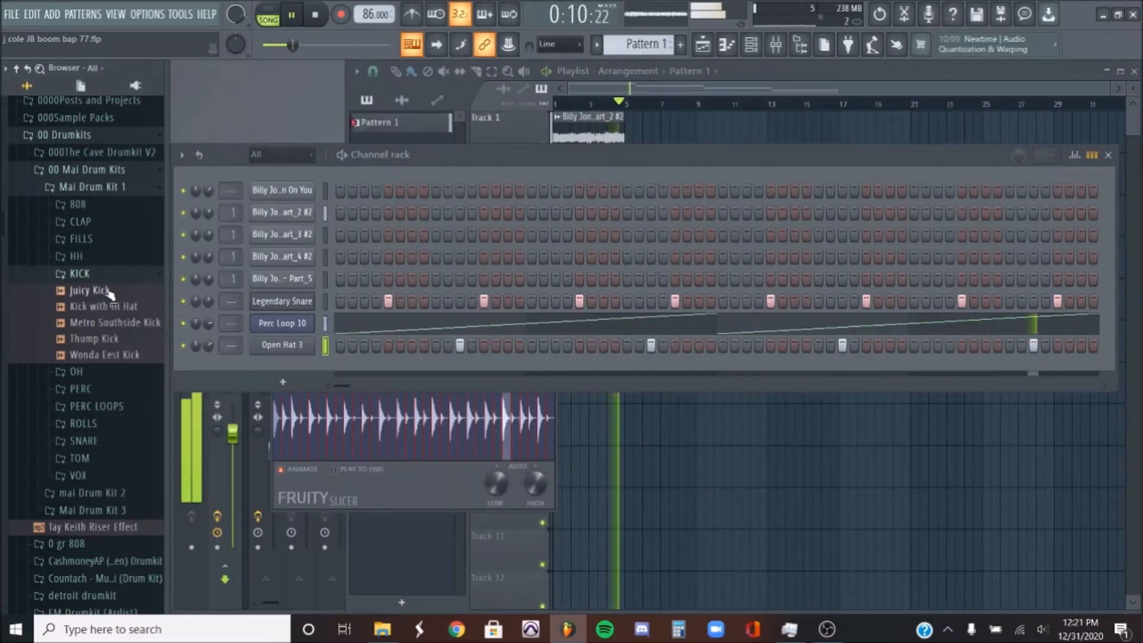
pyautogui.moveTo(109, 292); pyautogui.dragTo(299, 358)
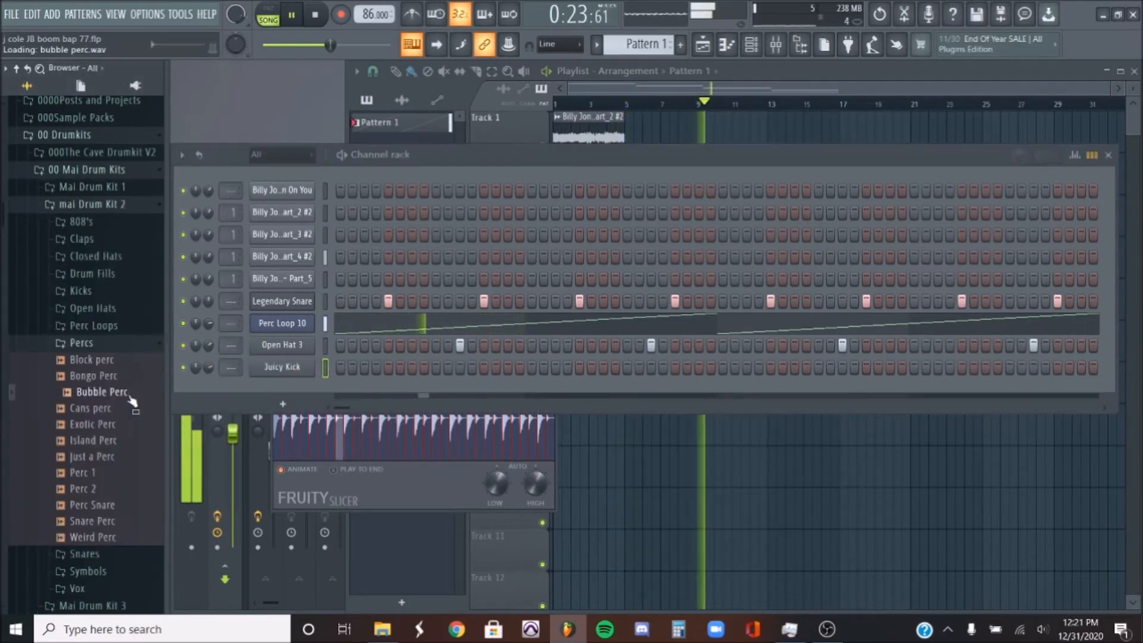
# - Load Bubble Perc as a new channel and place hits on step 7 of bar 1 and steps 3 and 6 of bar 2
pyautogui.moveTo(310, 377); pyautogui.dragTo(312, 381)
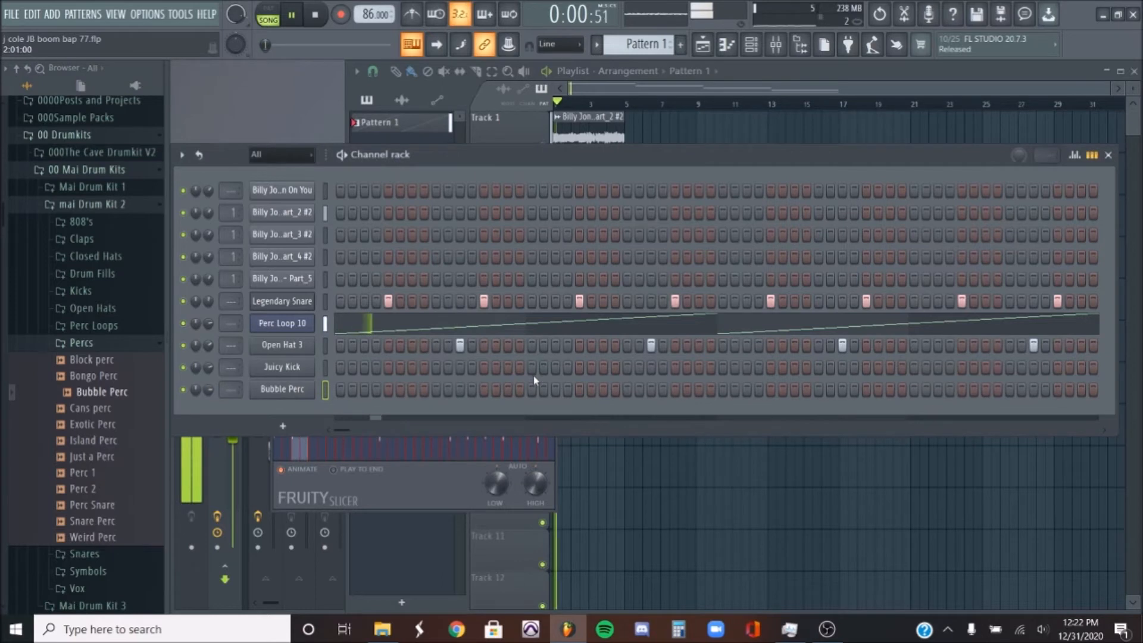
pyautogui.click(544, 389)
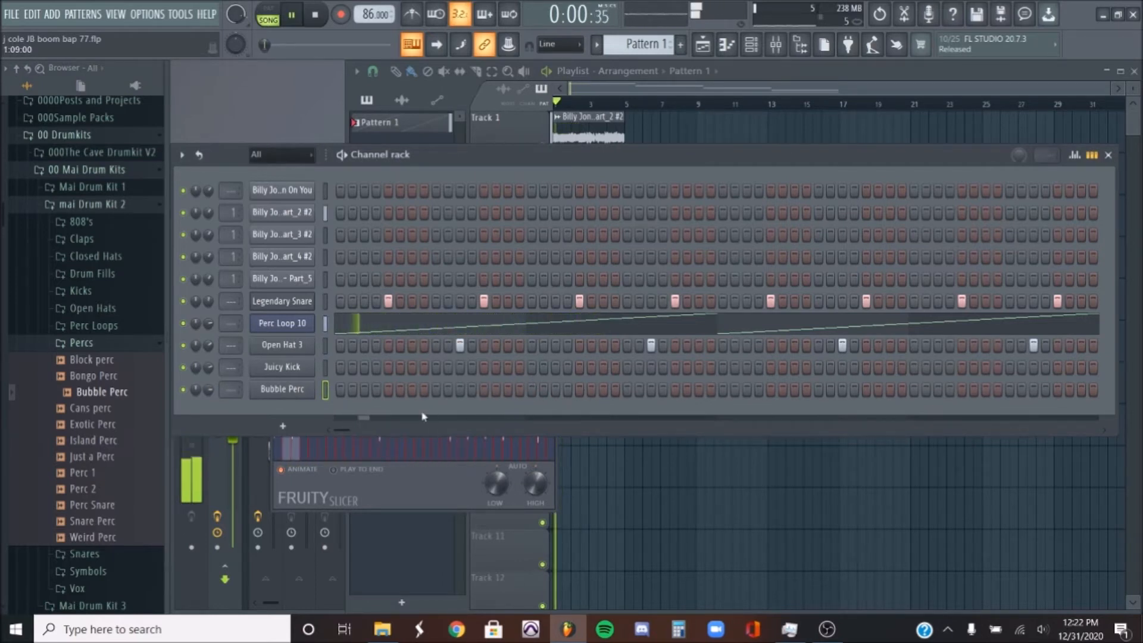
pyautogui.click(538, 390)
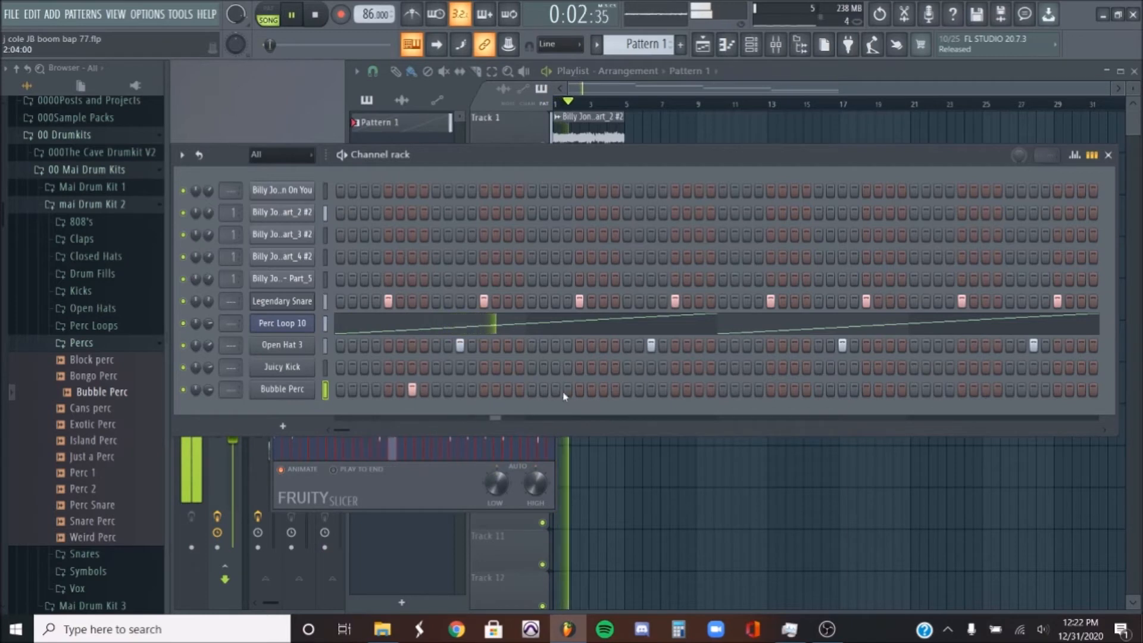
pyautogui.click(555, 390)
pyautogui.click(591, 390)
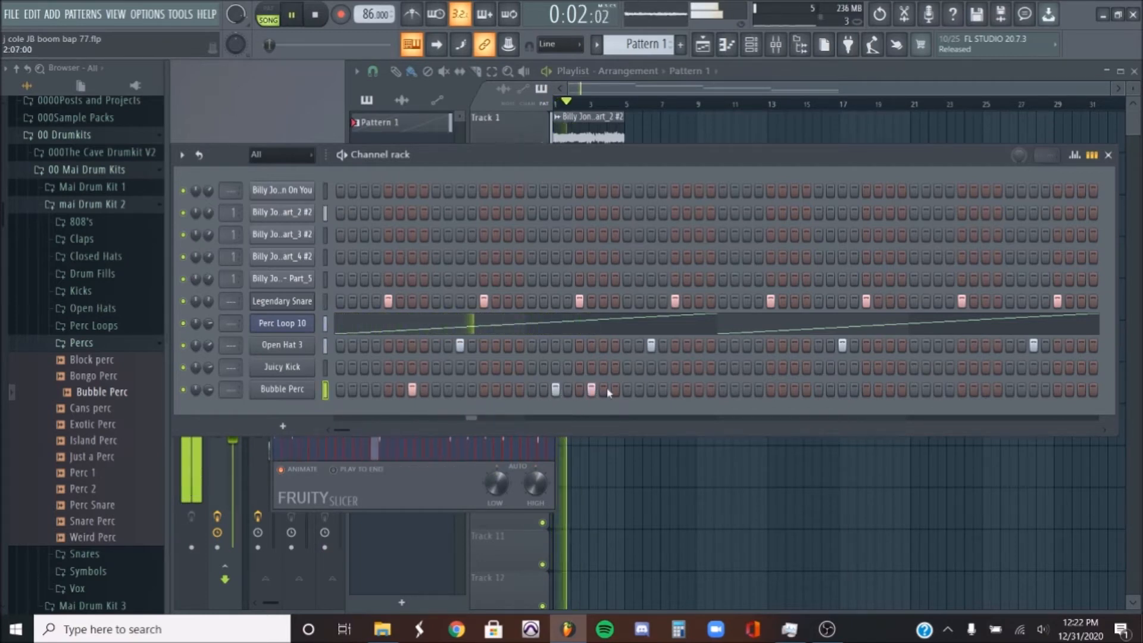
# - Duplicate the Bubble Perc notes of bars 1 and 2 into bars 3 and 4 in the piano roll
pyautogui.rightClick(313, 387)
pyautogui.click(346, 389)
pyautogui.moveTo(452, 103); pyautogui.dragTo(229, 106)
pyautogui.hotkey('ctrl', 'b')
pyautogui.hotkey('ctrl', 'd')
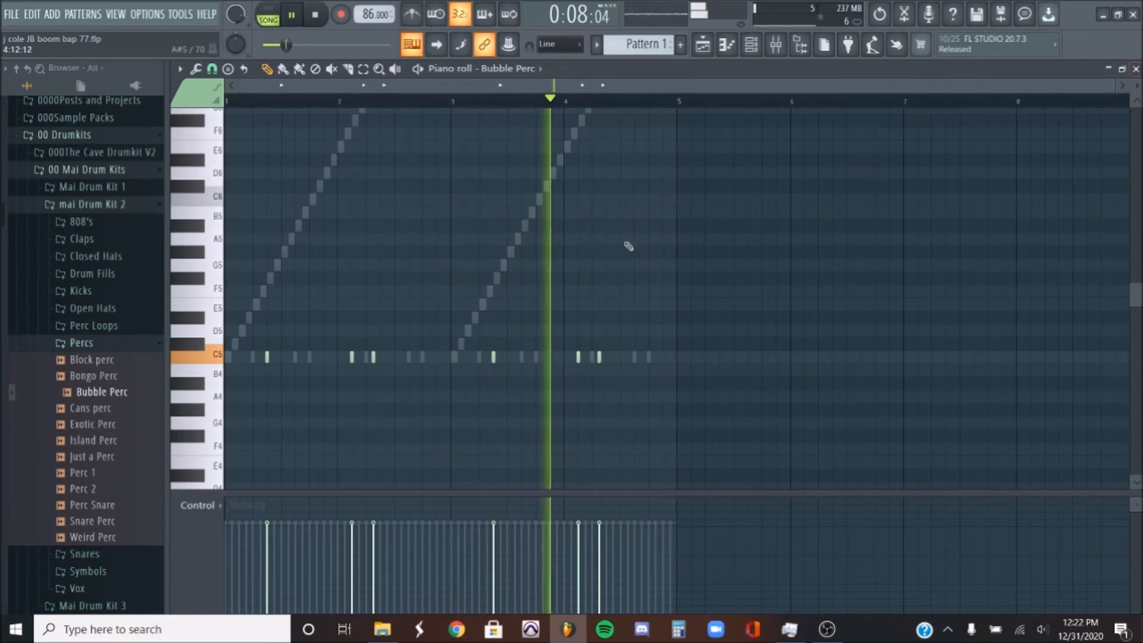
# - Delete the Bubble Perc notes in bars 1 and 3 and close the piano roll
pyautogui.rightClick(494, 357)
pyautogui.rightClick(268, 357)
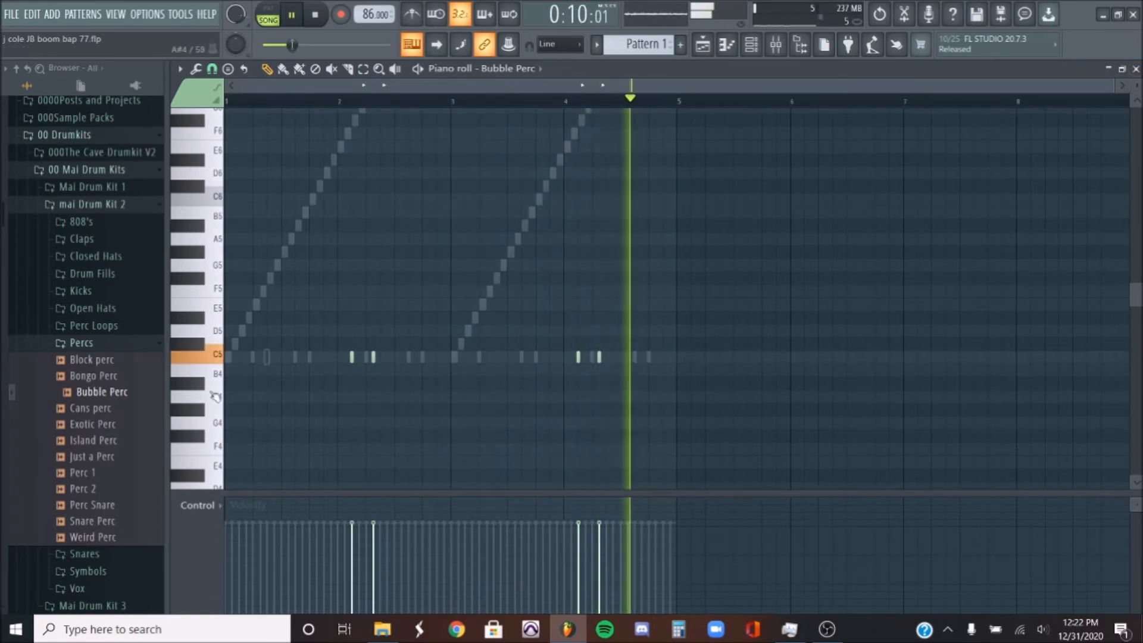
pyautogui.click(1135, 69)
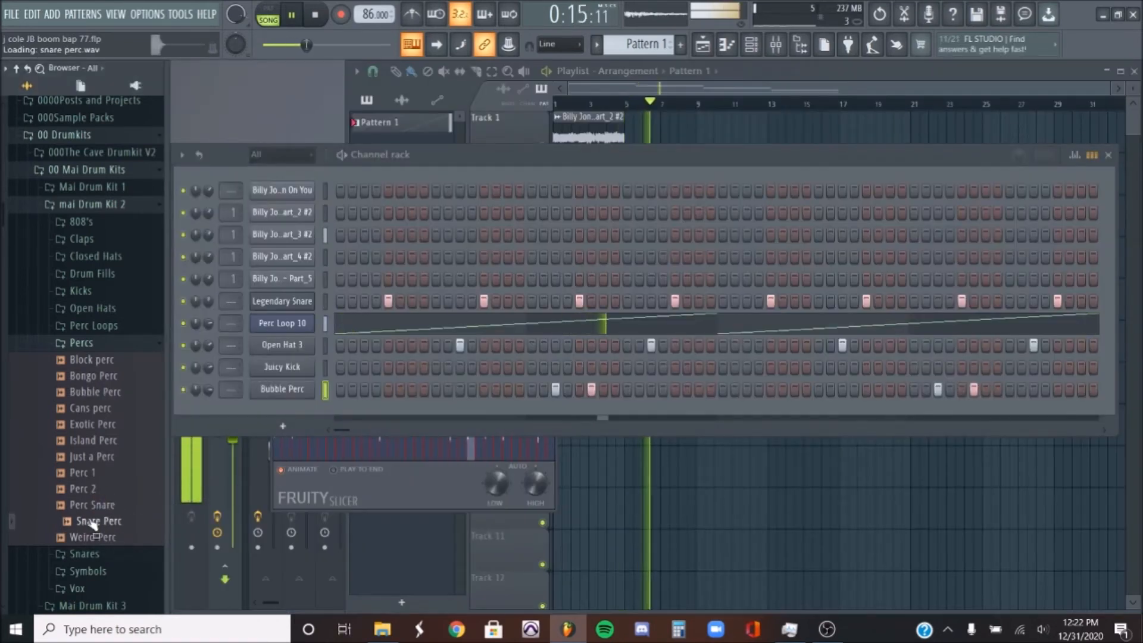
# - Load Snare Perc as a new channel, with a hit on step 7 of bar 1 duplicated into bar 3
pyautogui.moveTo(111, 524); pyautogui.dragTo(297, 417)
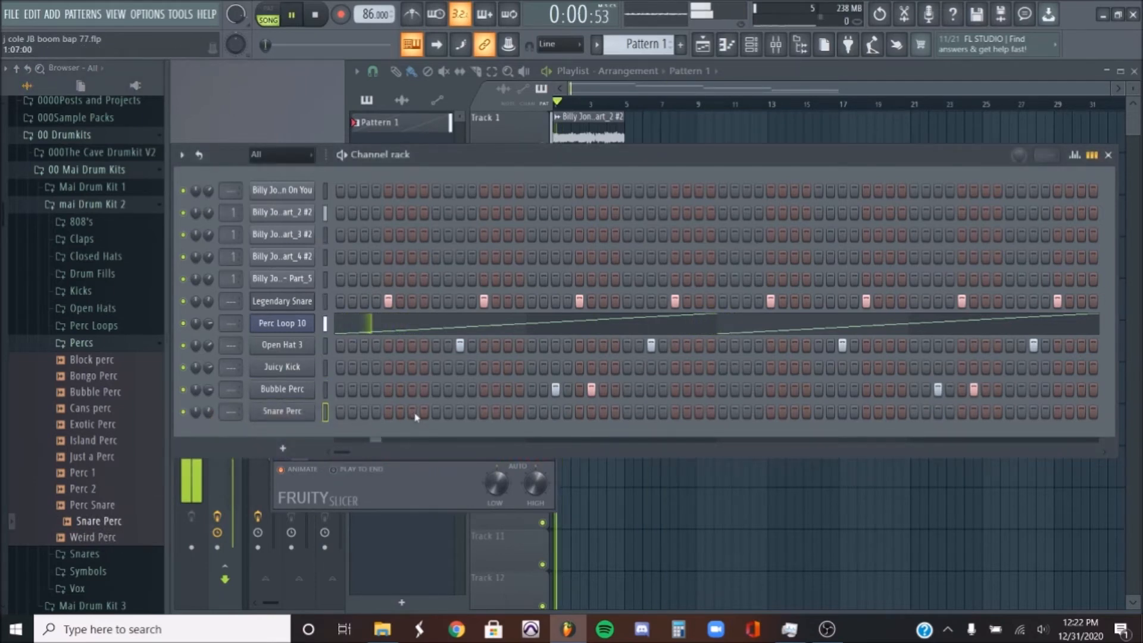
pyautogui.rightClick(313, 410)
pyautogui.click(347, 410)
pyautogui.moveTo(453, 101); pyautogui.dragTo(46, 141)
pyautogui.hotkey('ctrl', 'b')
pyautogui.hotkey('ctrl', 'd')
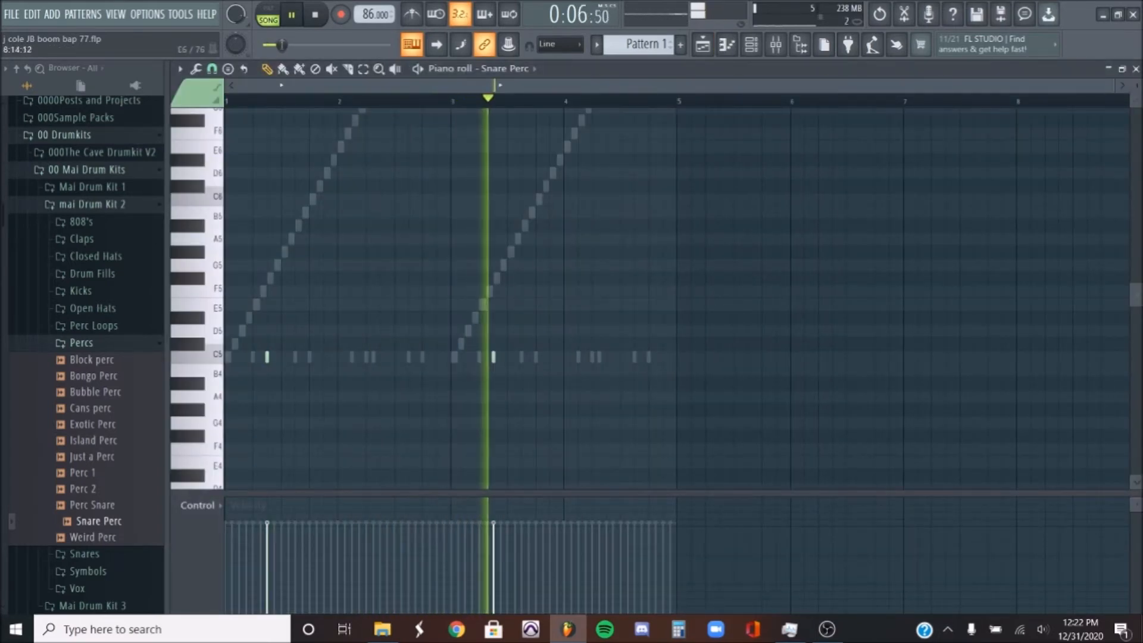
pyautogui.click(1136, 70)
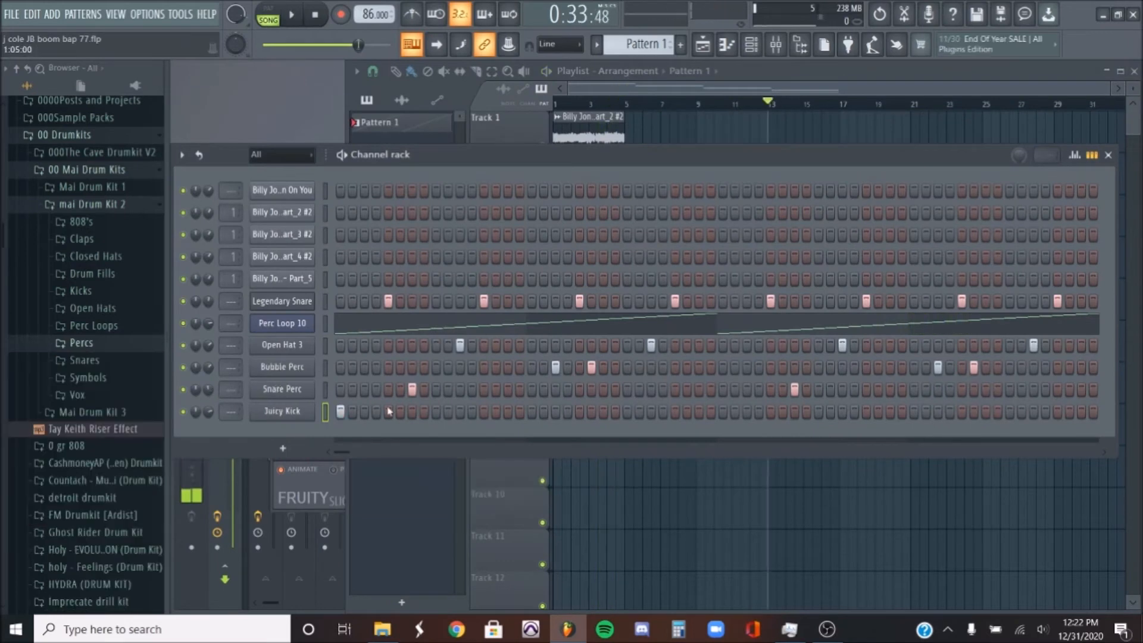
pyautogui.press('space')
pyautogui.click(376, 411)
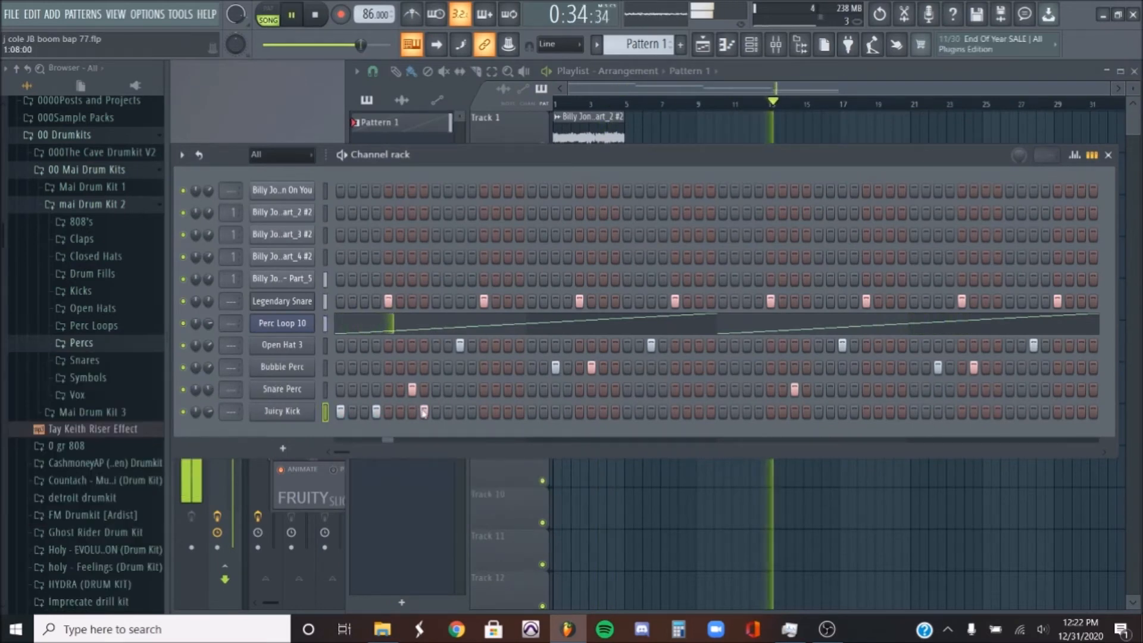
pyautogui.click(460, 411)
pyautogui.click(508, 411)
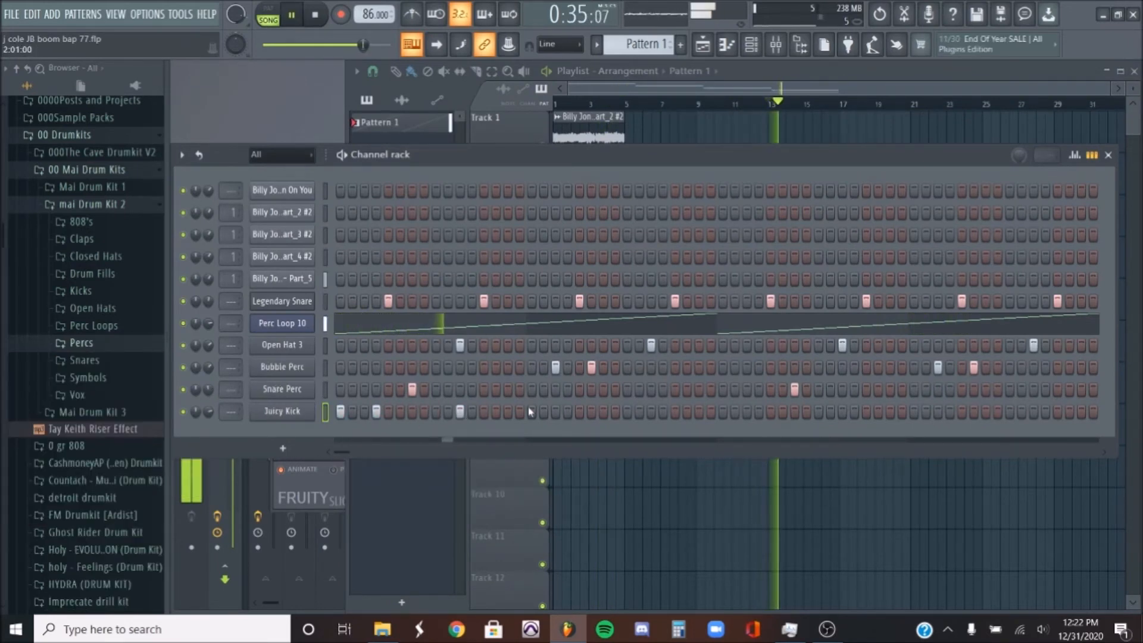
pyautogui.press('space')
pyautogui.press('space')
pyautogui.press('space')
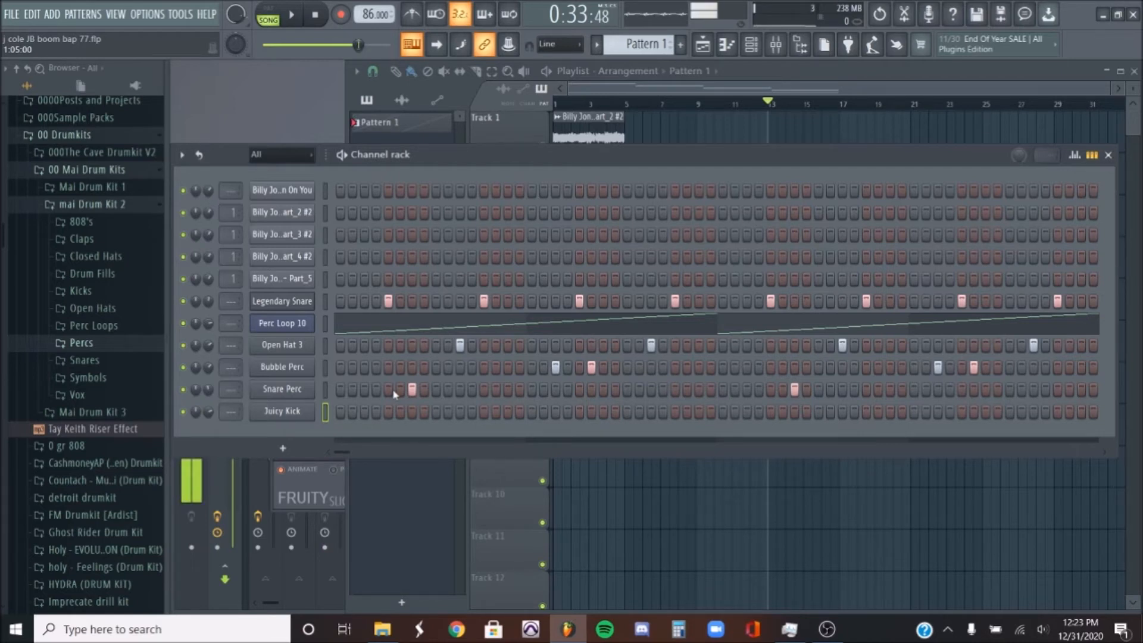
# - Place Juicy Kick hits on steps 1, 4, 7 and 15 of bar 1 and step 1 of bar 2, checking them in playback
pyautogui.press('space')
pyautogui.press('space')
pyautogui.click(341, 411)
pyautogui.press('space')
pyautogui.click(377, 412)
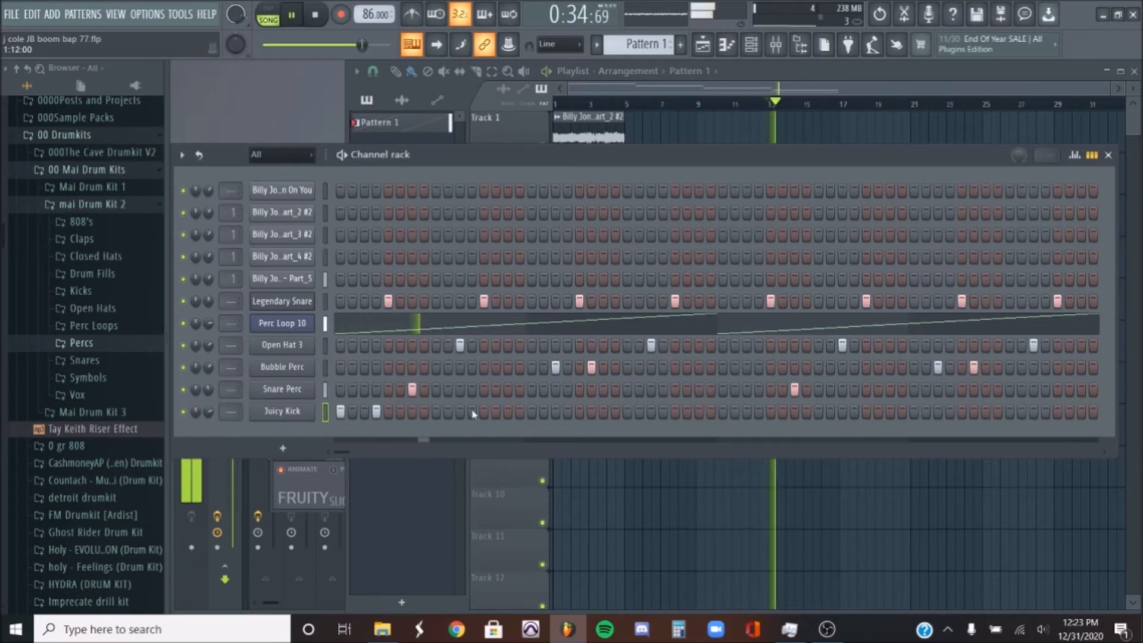
pyautogui.click(532, 411)
pyautogui.click(531, 411)
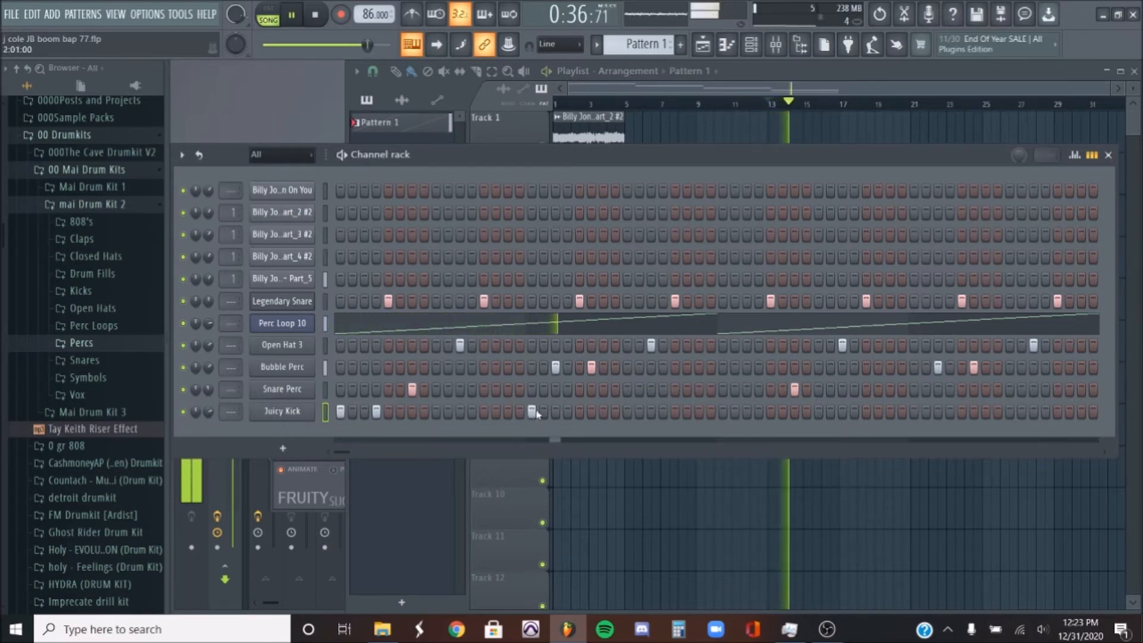
pyautogui.press('space')
pyautogui.press('space')
pyautogui.click(412, 412)
pyautogui.click(507, 412)
pyautogui.click(532, 411)
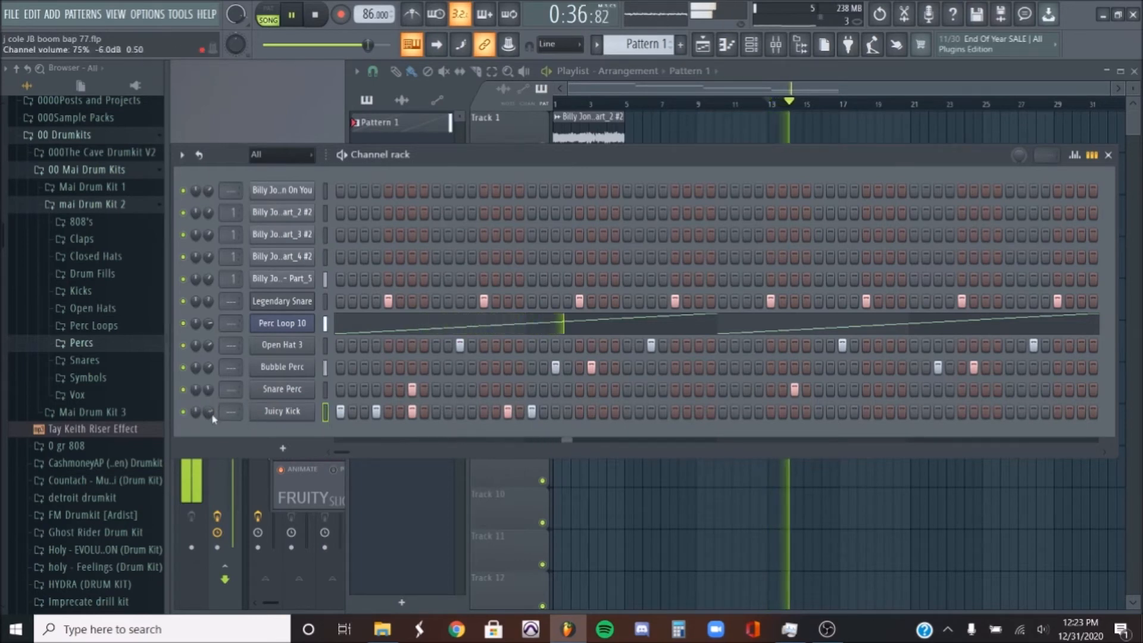
# - Place Juicy Kick hits on step 15 of bar 2, steps 1, 11 and 15 of bar 3, and steps 9 and 12 of bar 4
pyautogui.click(699, 411)
pyautogui.click(723, 411)
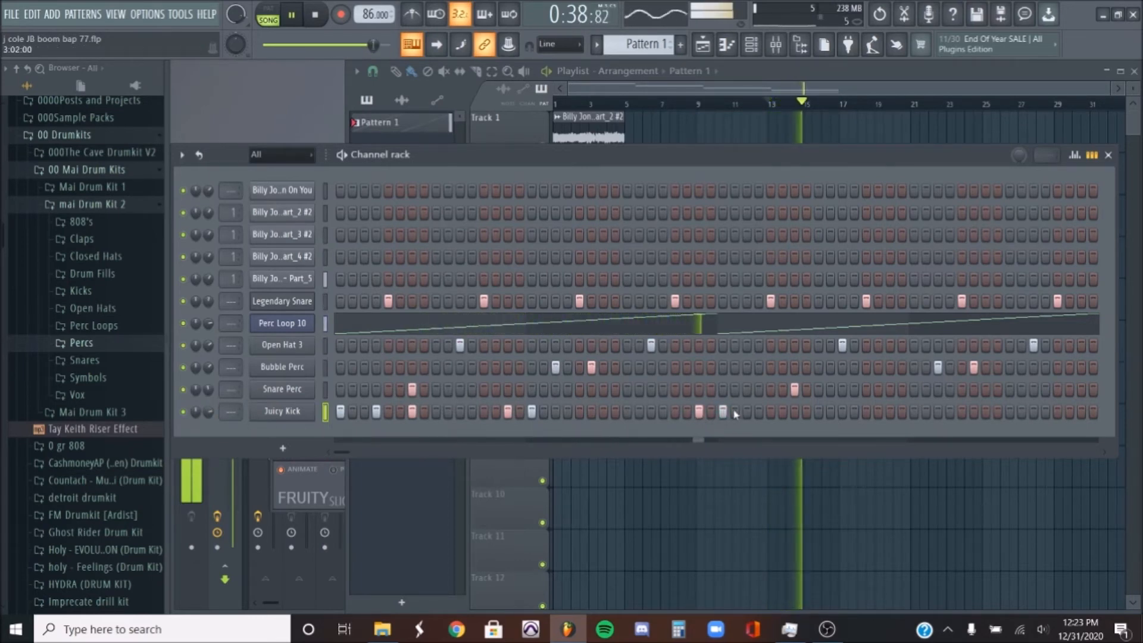
pyautogui.click(842, 412)
pyautogui.click(890, 411)
pyautogui.click(1009, 411)
pyautogui.click(1045, 411)
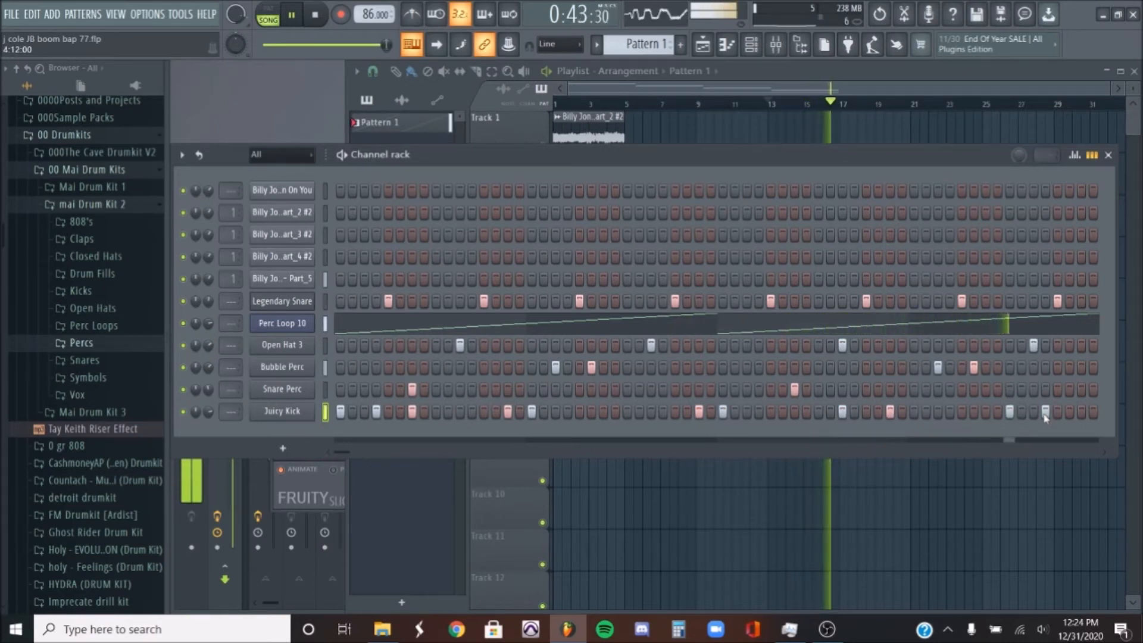
# - Listen to the arrangement with the playlist in front and lower the system volume to 14
pyautogui.rightClick(311, 410)
pyautogui.click(517, 184)
pyautogui.click(720, 139)
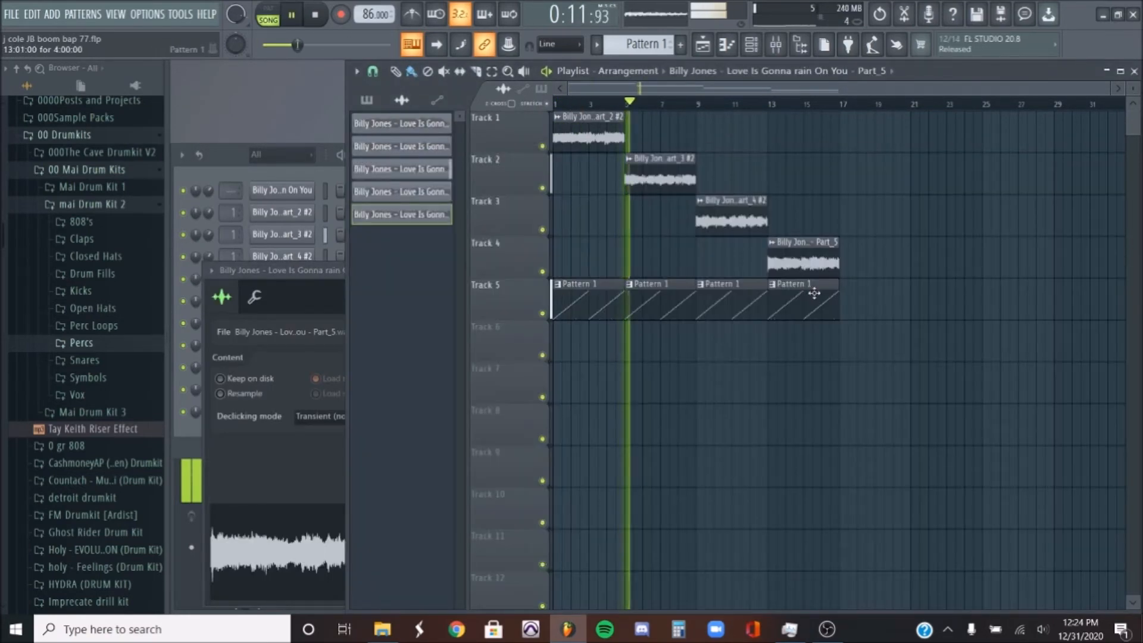
pyautogui.press('XF86AudioLowerVolume')
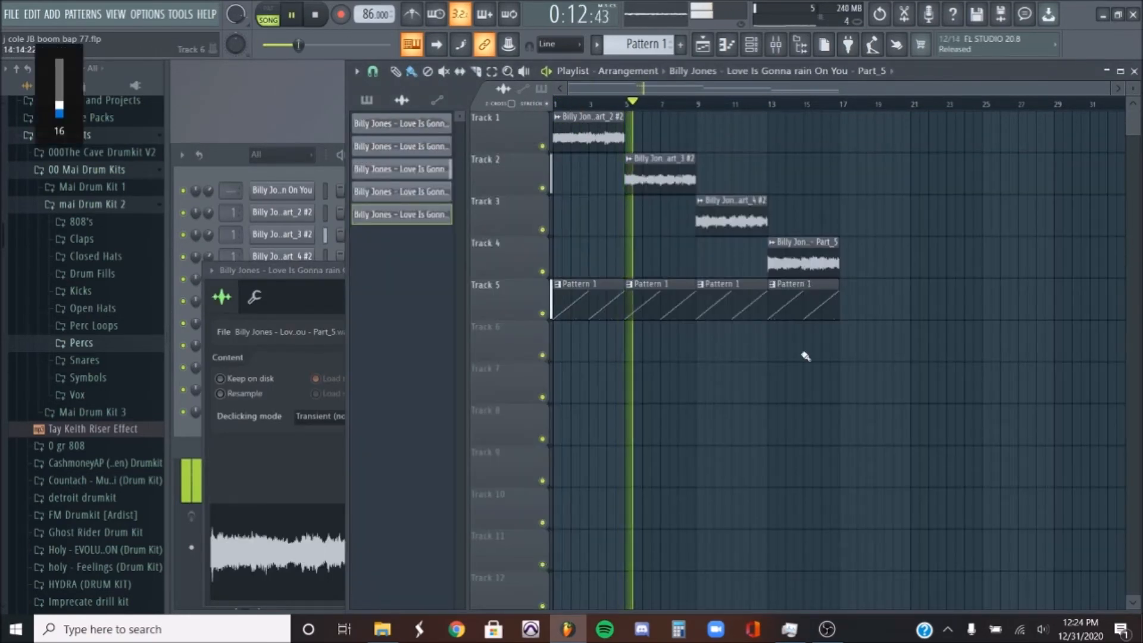
pyautogui.click(201, 435)
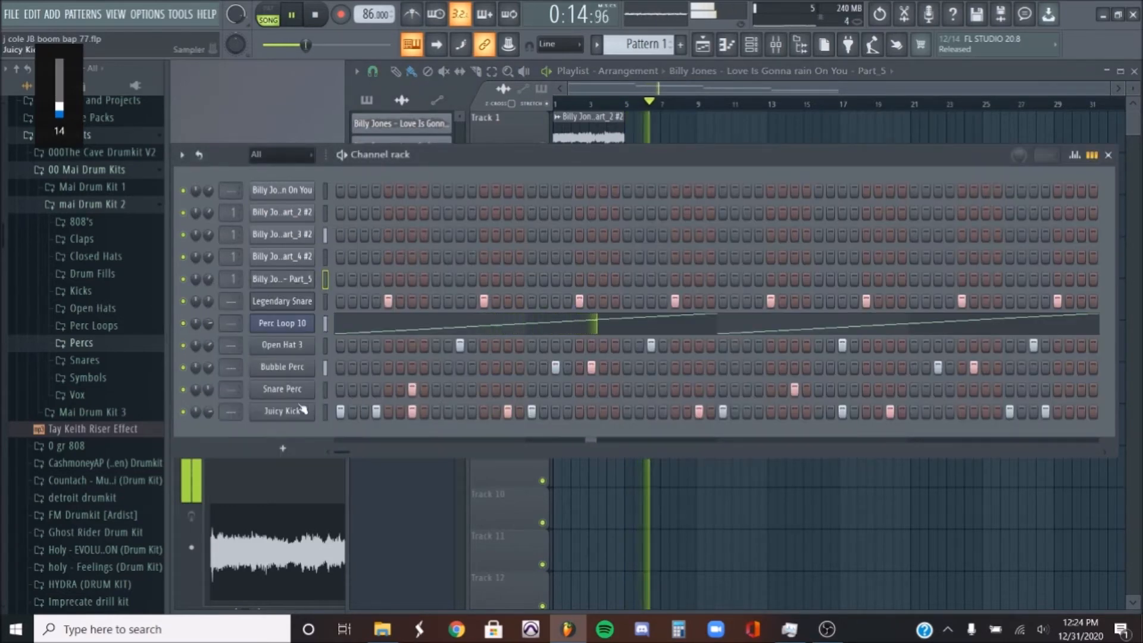
# - Expand the Packs folder in the sample browser and stop playback
pyautogui.scroll(-5, 121, 373)
pyautogui.scroll(-20, 120, 374)
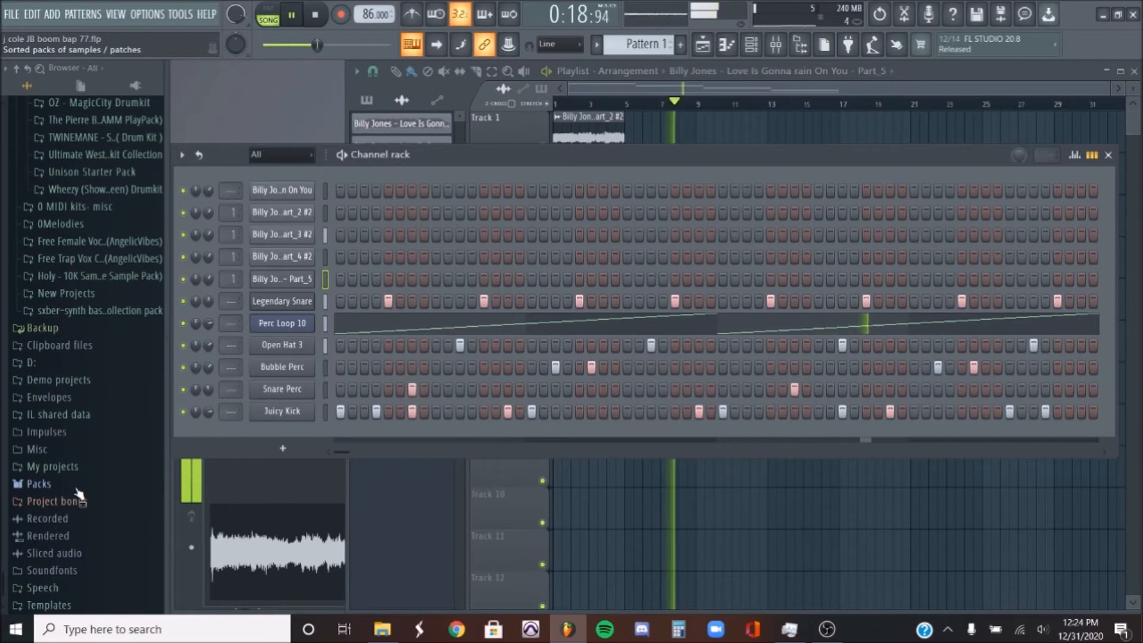
pyautogui.click(81, 484)
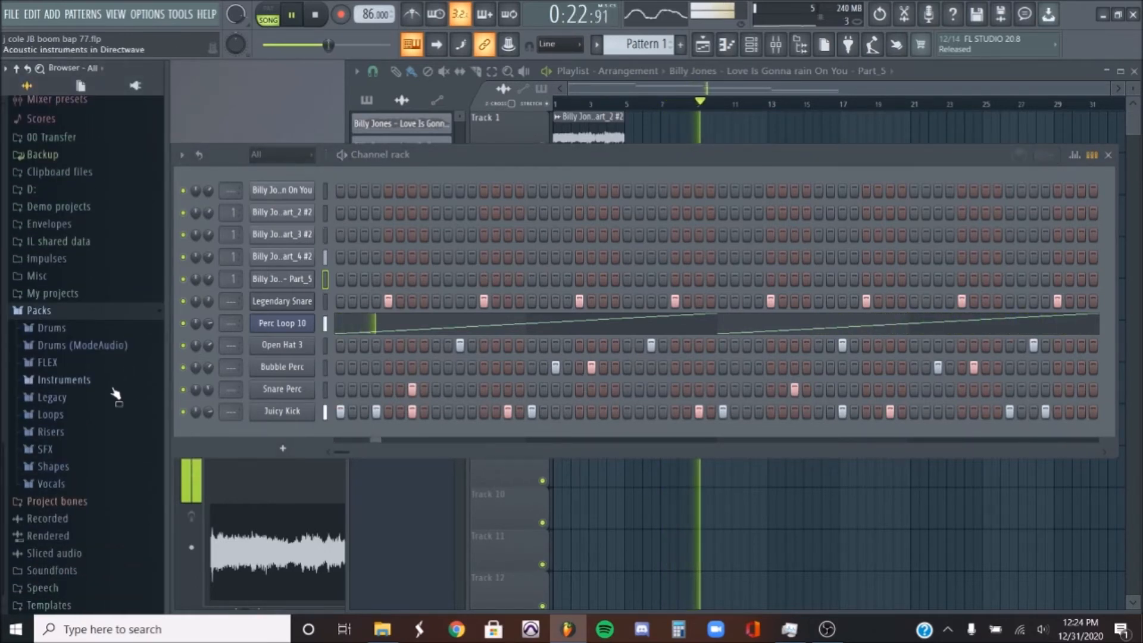
pyautogui.press('space')
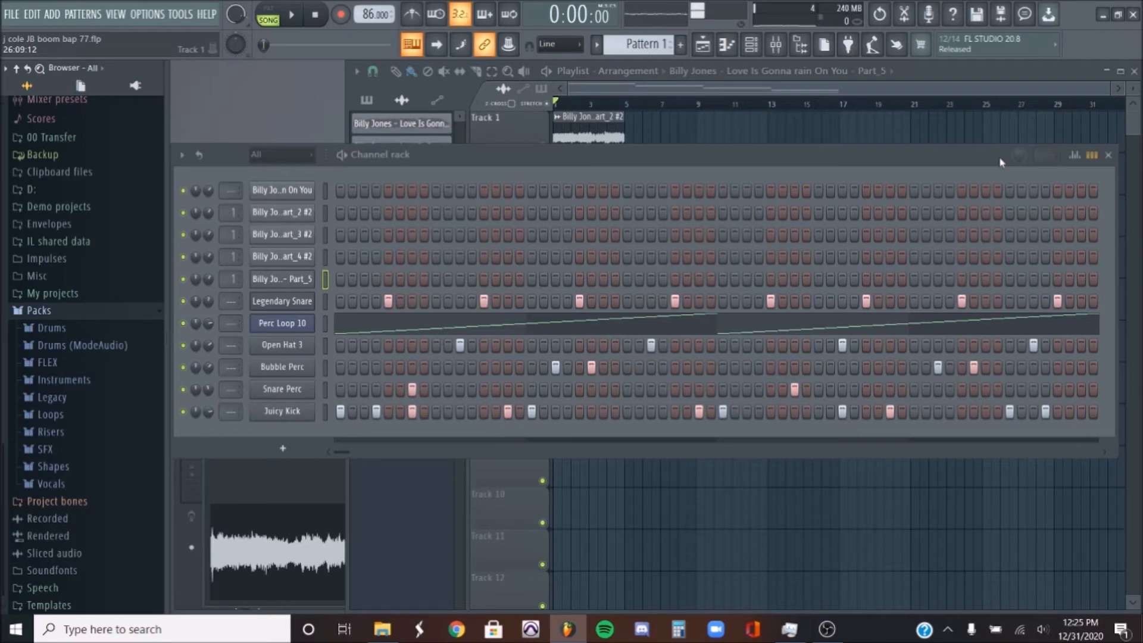
# - Isolate the Legendary Snare and Perc Loop 10 channels and set the main swing to 38% while auditioning them
pyautogui.rightClick(183, 322)
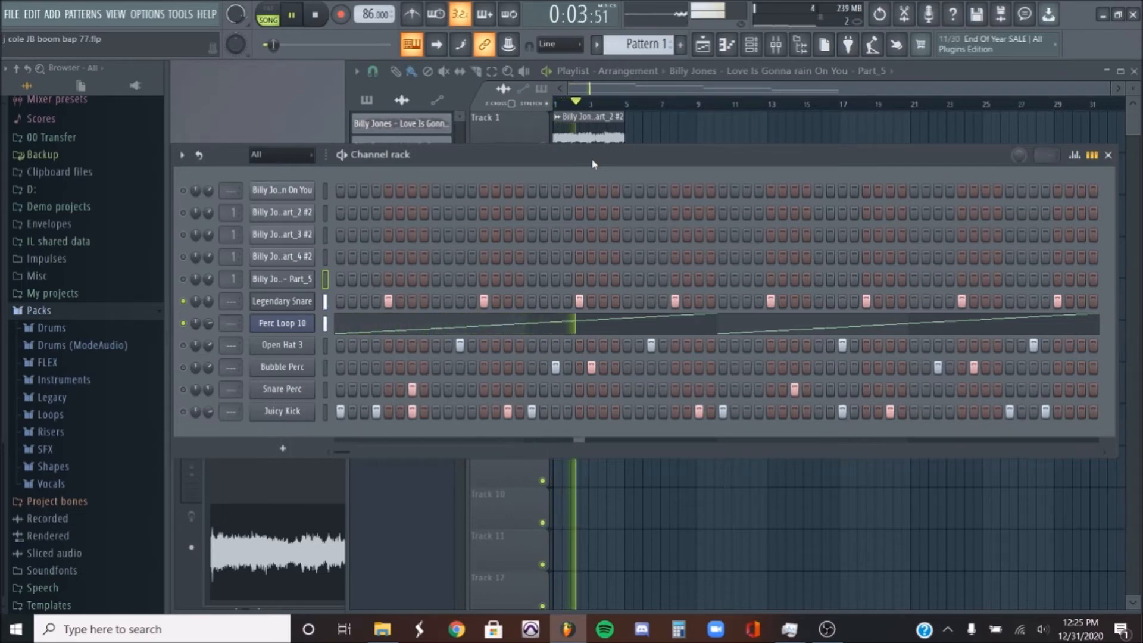
pyautogui.press('space')
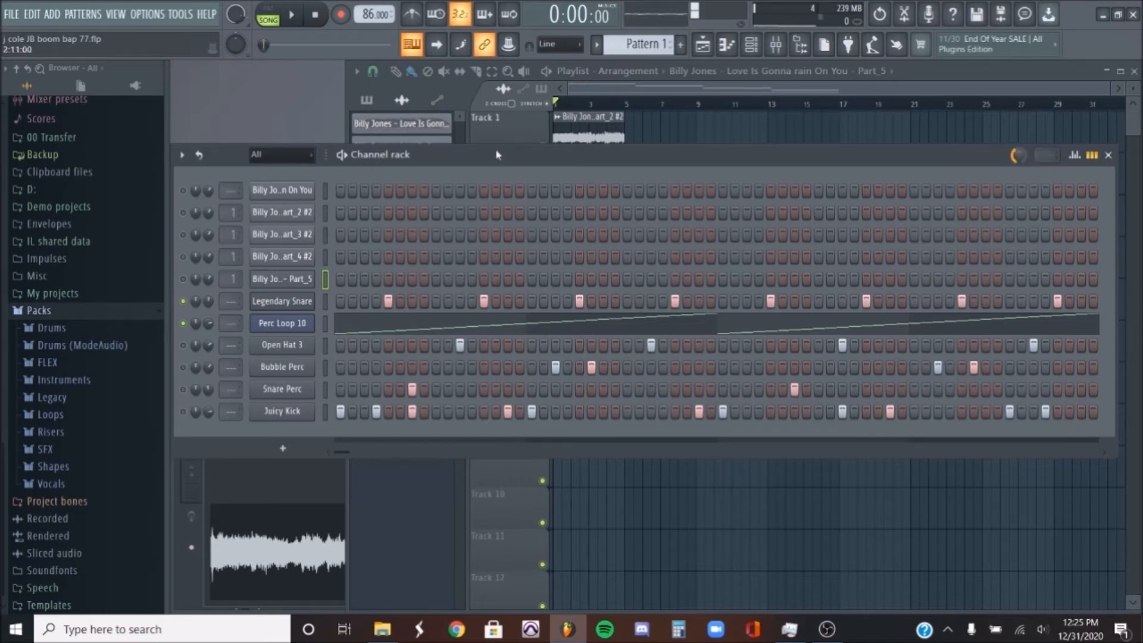
pyautogui.press('space')
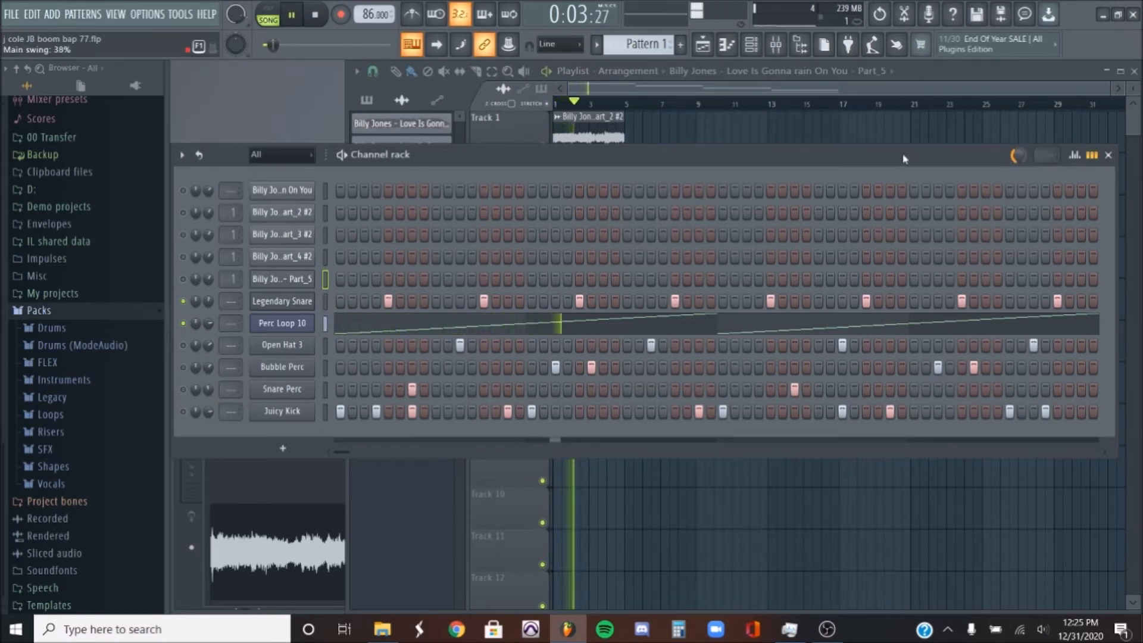
pyautogui.press('space')
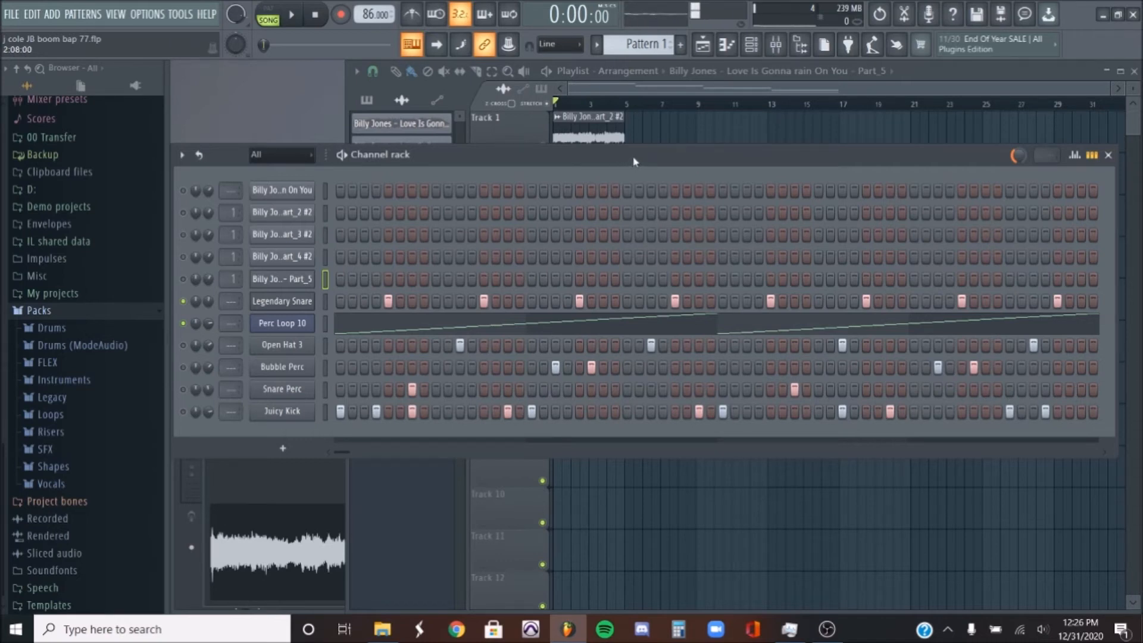
# - Check the Perc Loop 10 slicer settings, and play the full beat with all channels unmuted
pyautogui.click(298, 323)
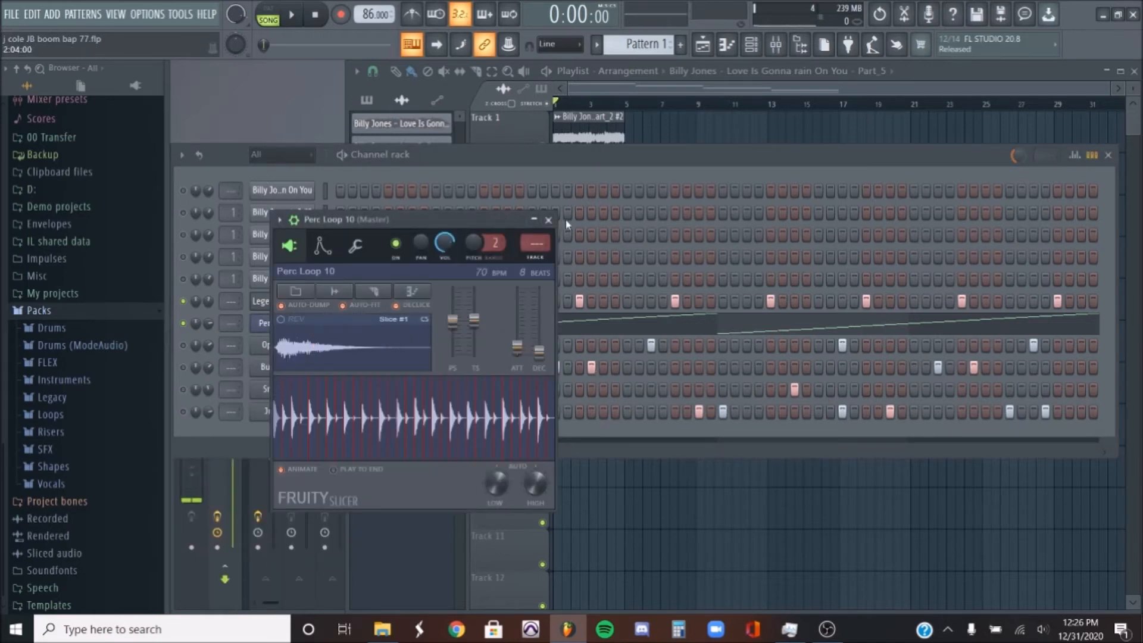
pyautogui.click(548, 219)
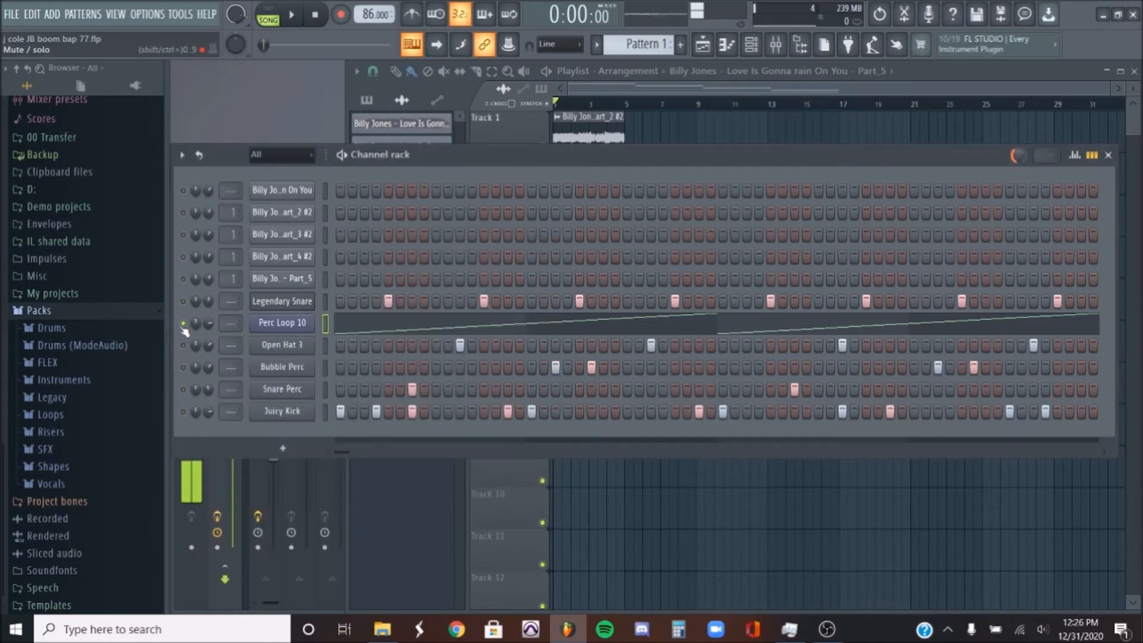
pyautogui.press('space')
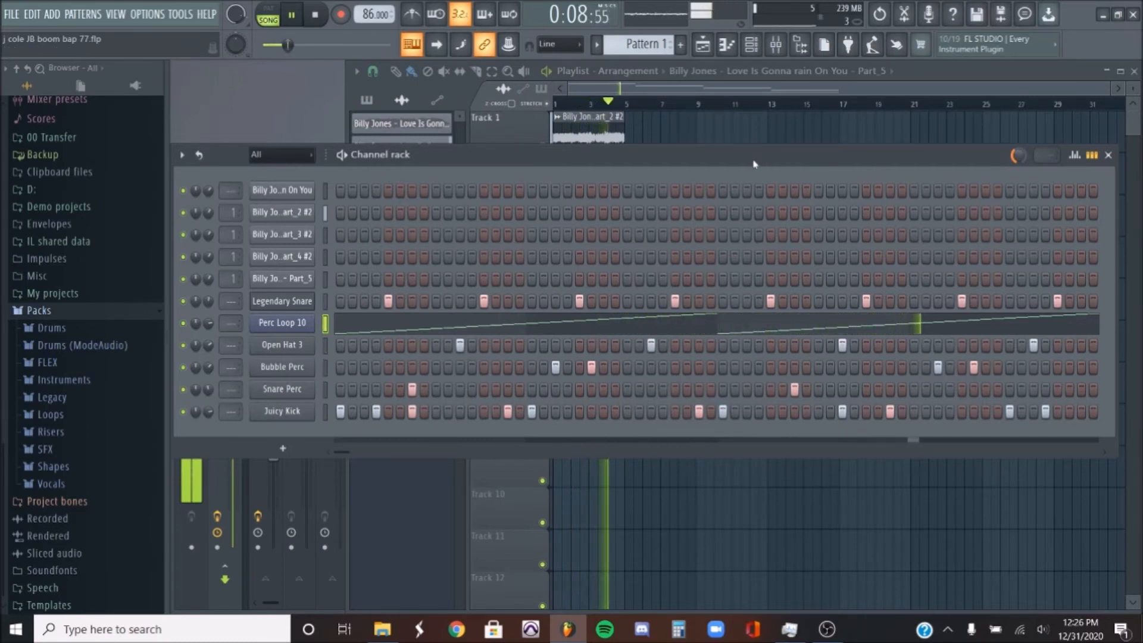
pyautogui.press('space')
pyautogui.press('space')
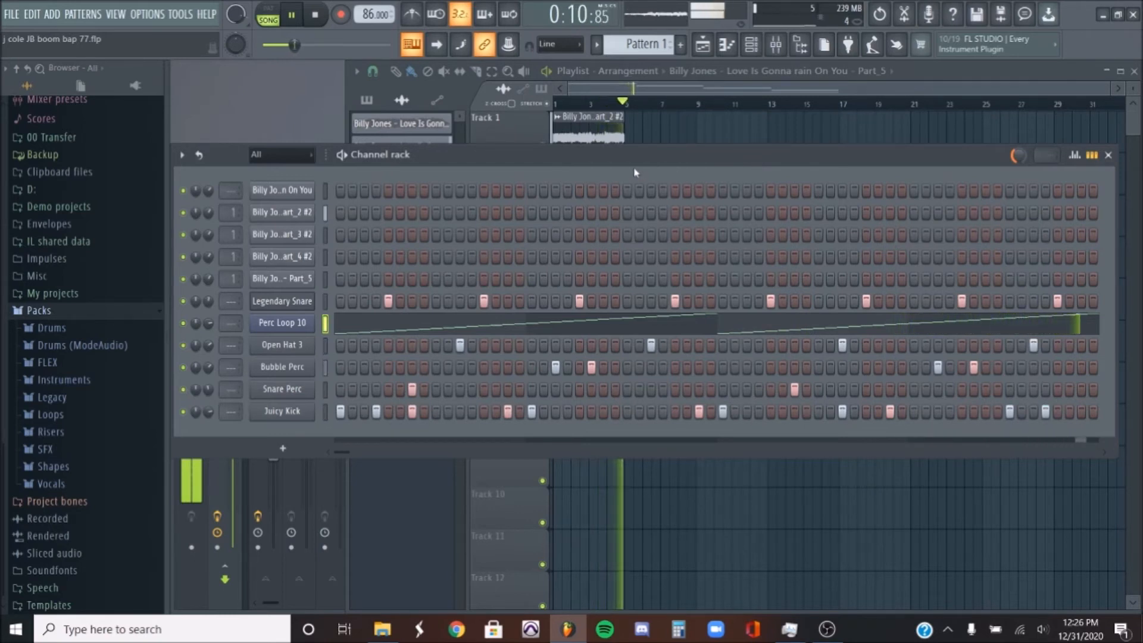
pyautogui.press('space')
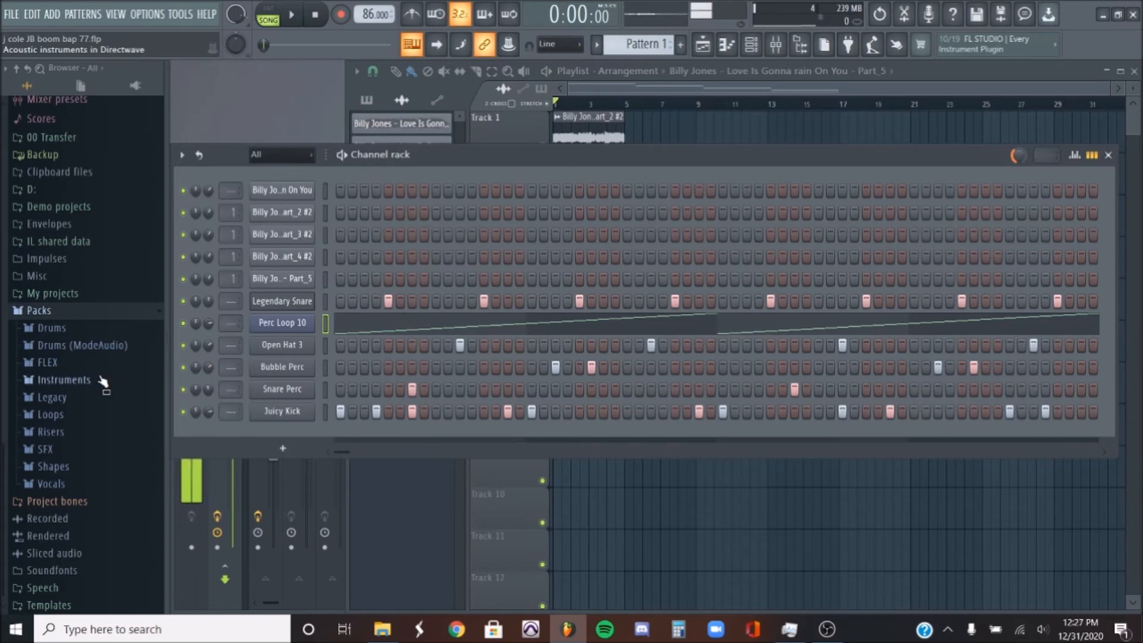
pyautogui.click(64, 379)
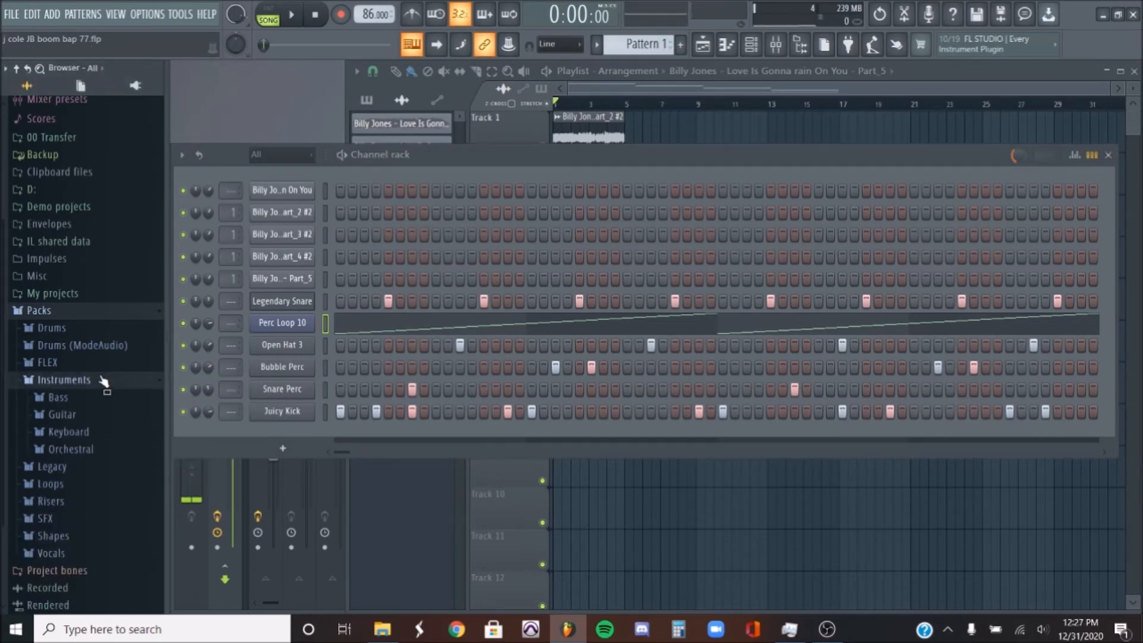
pyautogui.click(88, 398)
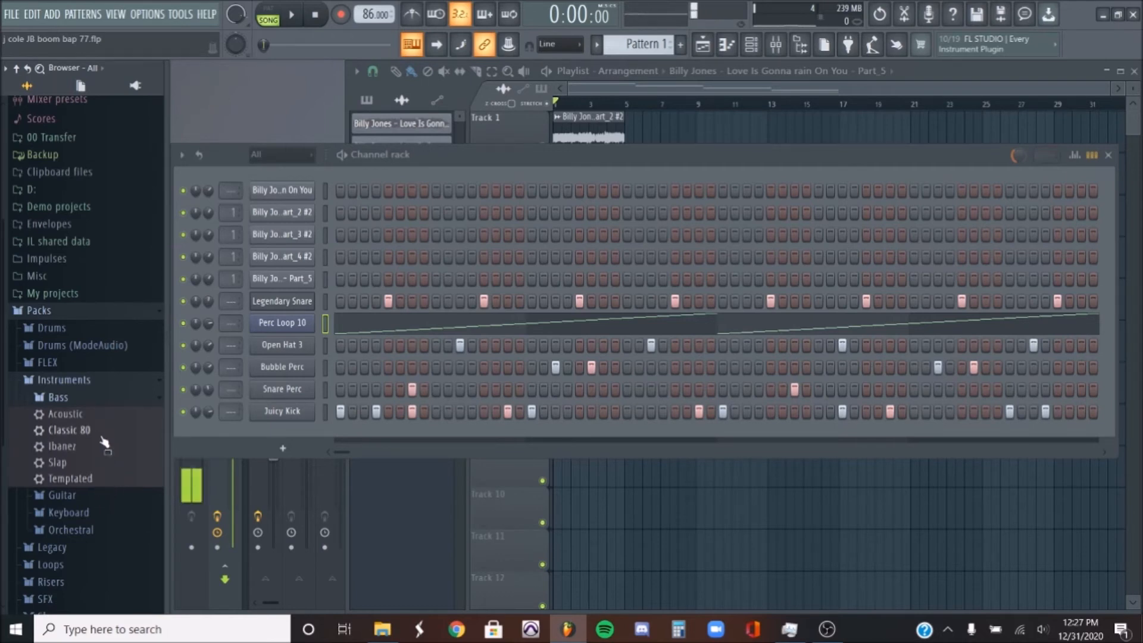
pyautogui.click(96, 381)
pyautogui.click(97, 310)
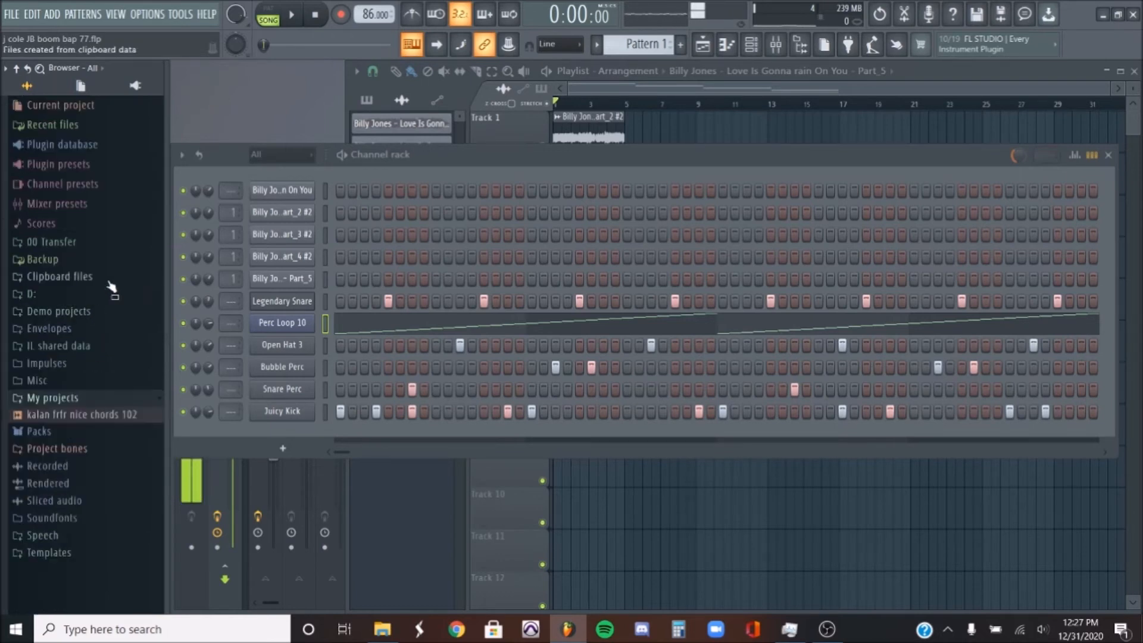
pyautogui.click(59, 398)
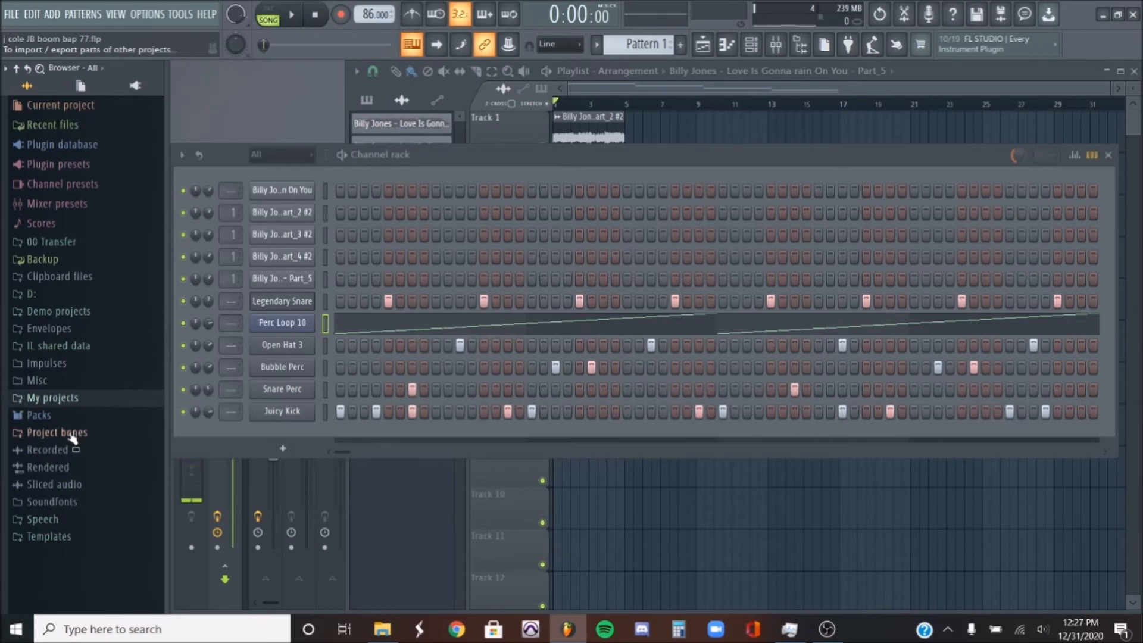
# - Open the Bass folder inside the Instruments pack and add the Ibanez bass as a new channel
pyautogui.click(39, 414)
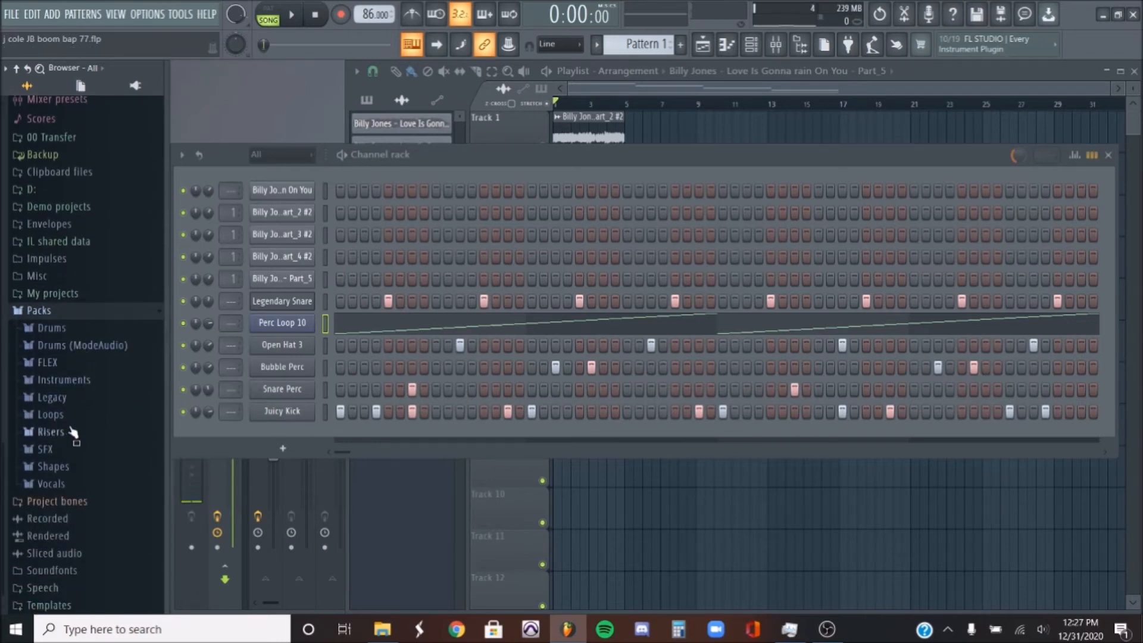
pyautogui.click(84, 384)
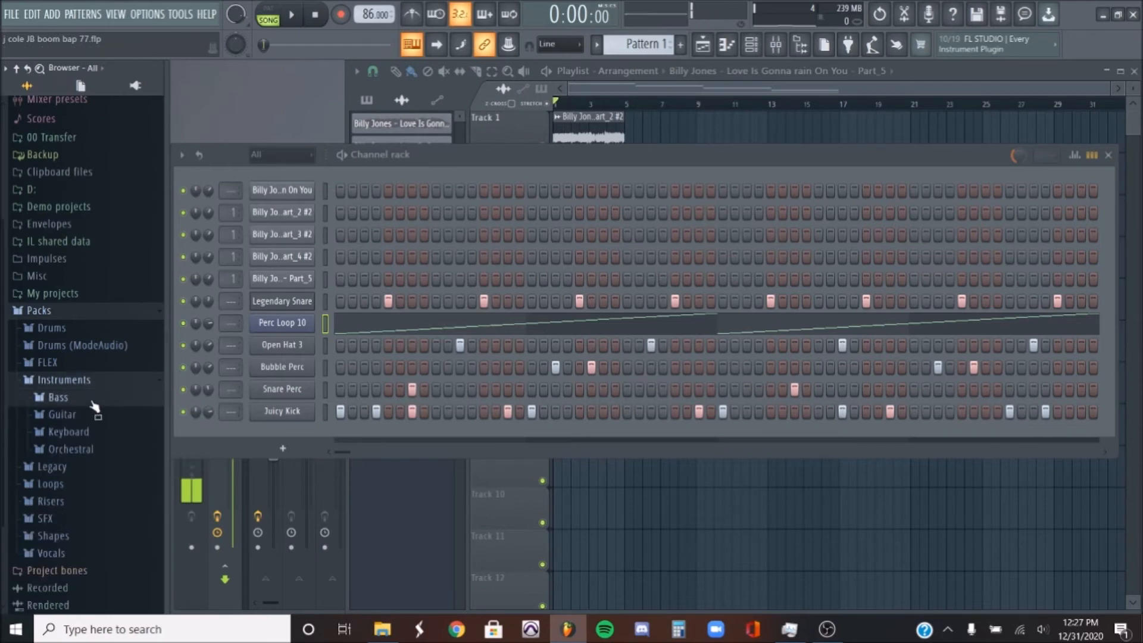
pyautogui.click(87, 399)
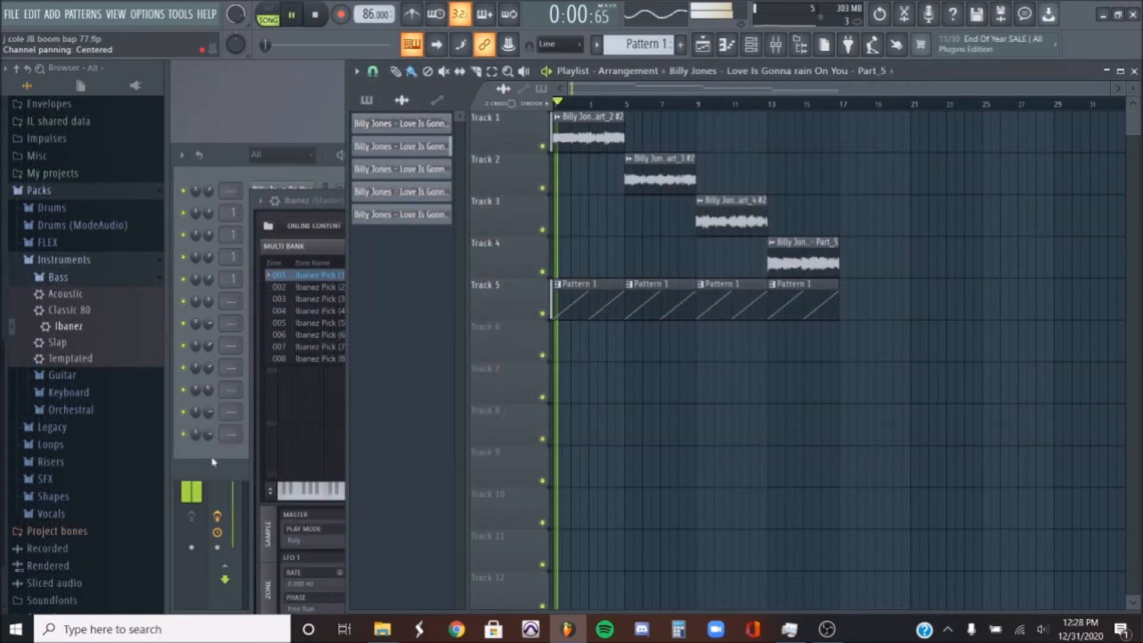
# - Open the Ibanez channel's piano roll and draw an F#5 note eight steps long at the start of bar 1
pyautogui.click(213, 463)
pyautogui.rightClick(290, 435)
pyautogui.click(343, 421)
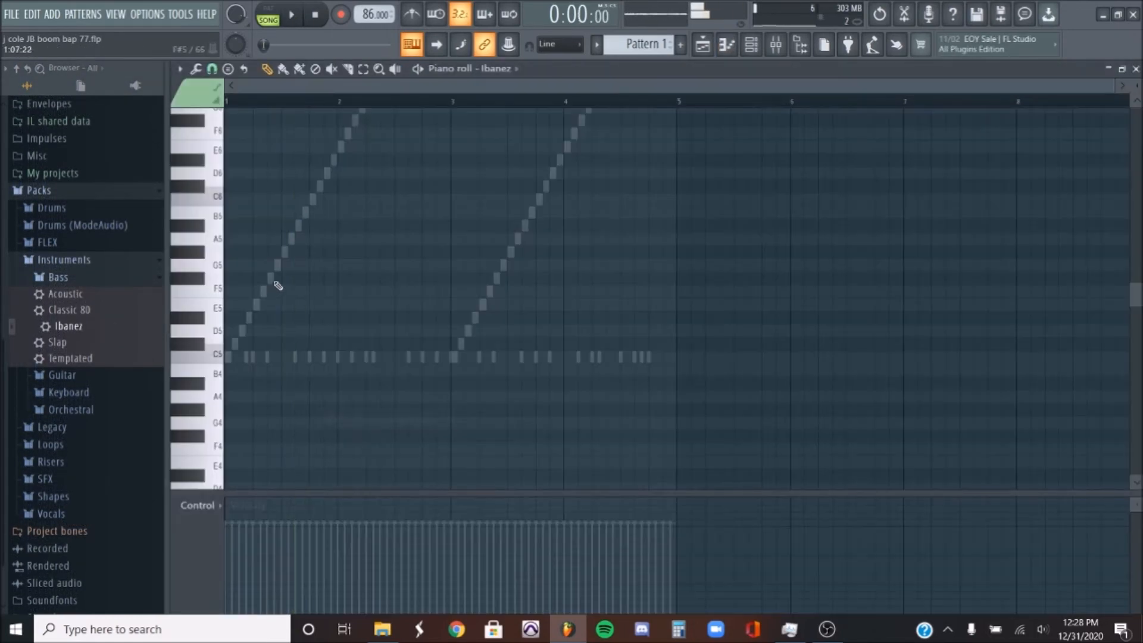
pyautogui.click(231, 278)
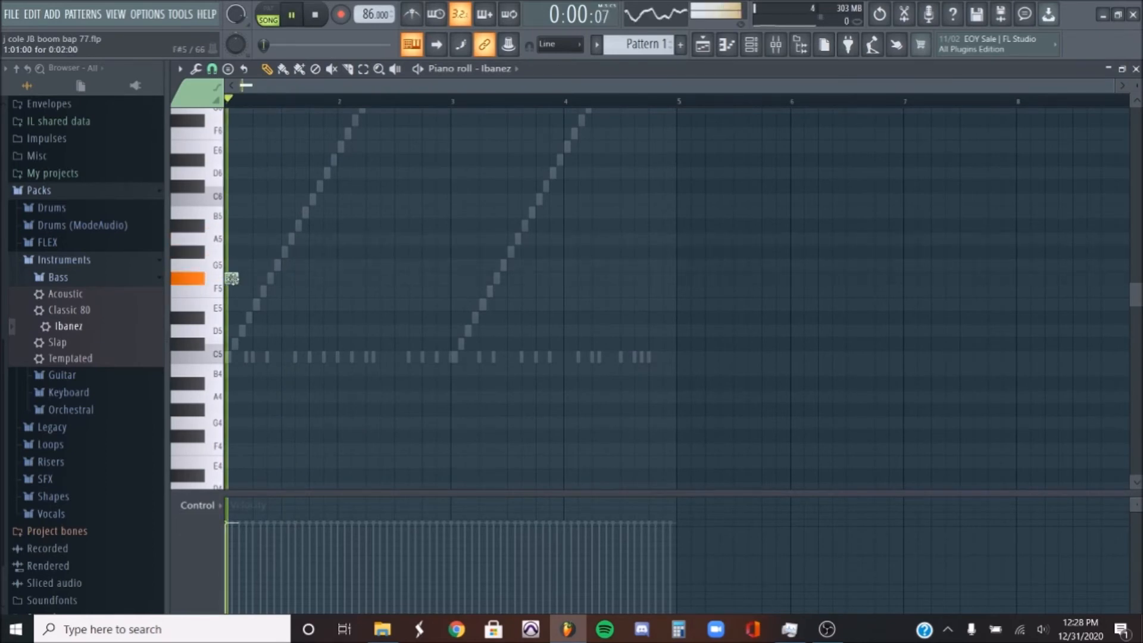
pyautogui.moveTo(237, 279); pyautogui.dragTo(280, 279)
pyautogui.press('space')
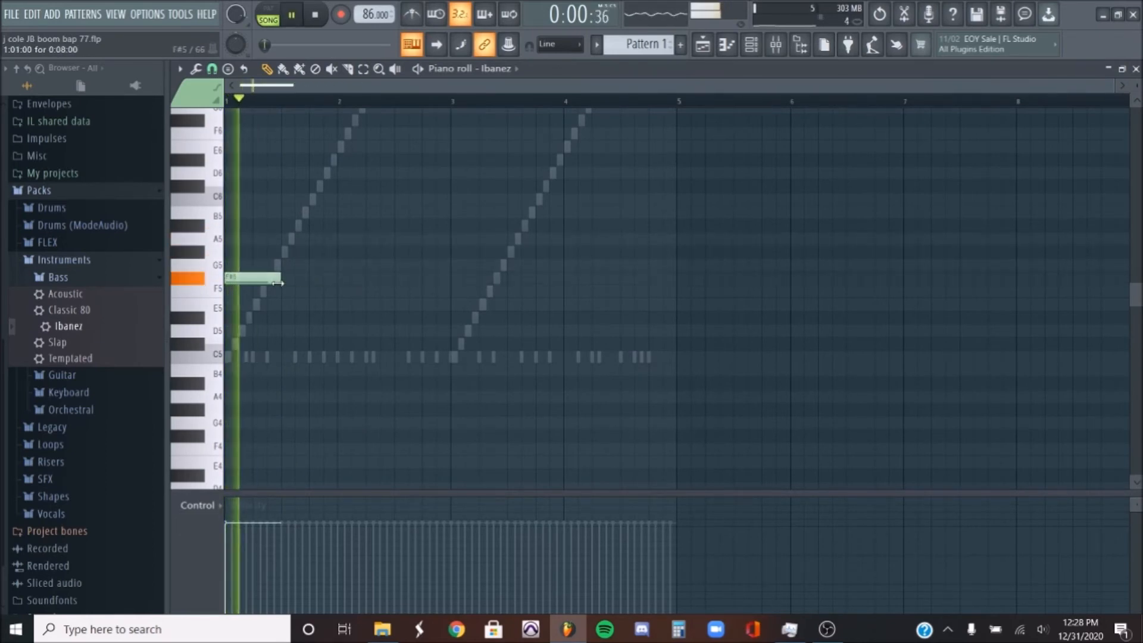
# - Write the rest of the four-bar Ibanez bass line with F#5, E5 and D5 notes while auditioning it
pyautogui.moveTo(372, 279); pyautogui.dragTo(364, 322)
pyautogui.press('space')
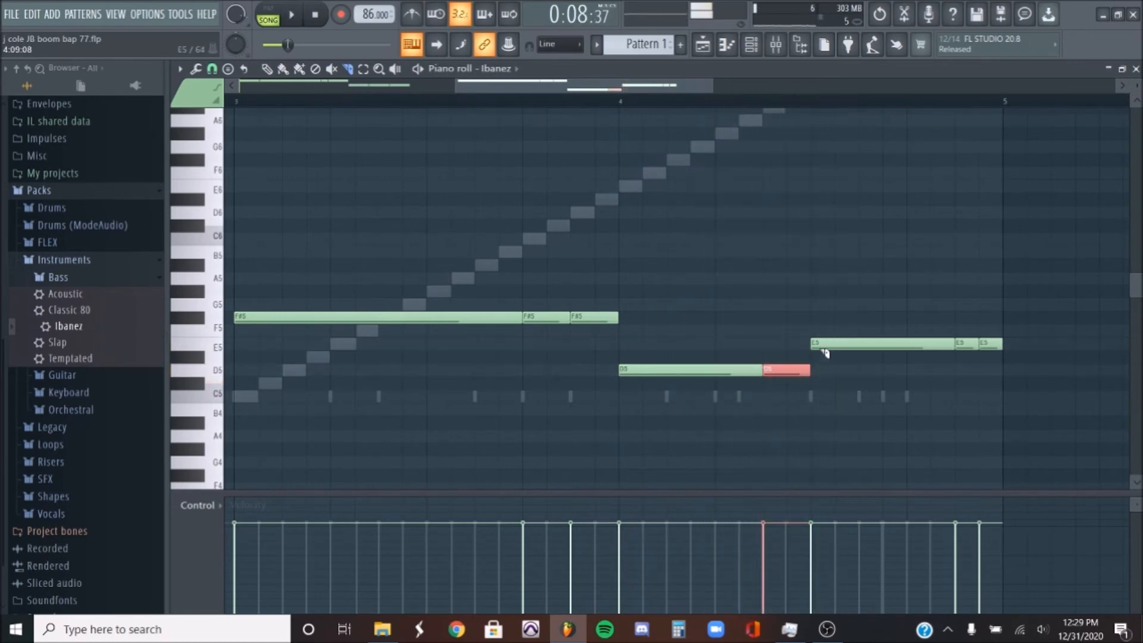
pyautogui.scroll(-2, 869, 391)
pyautogui.scroll(-1, 886, 392)
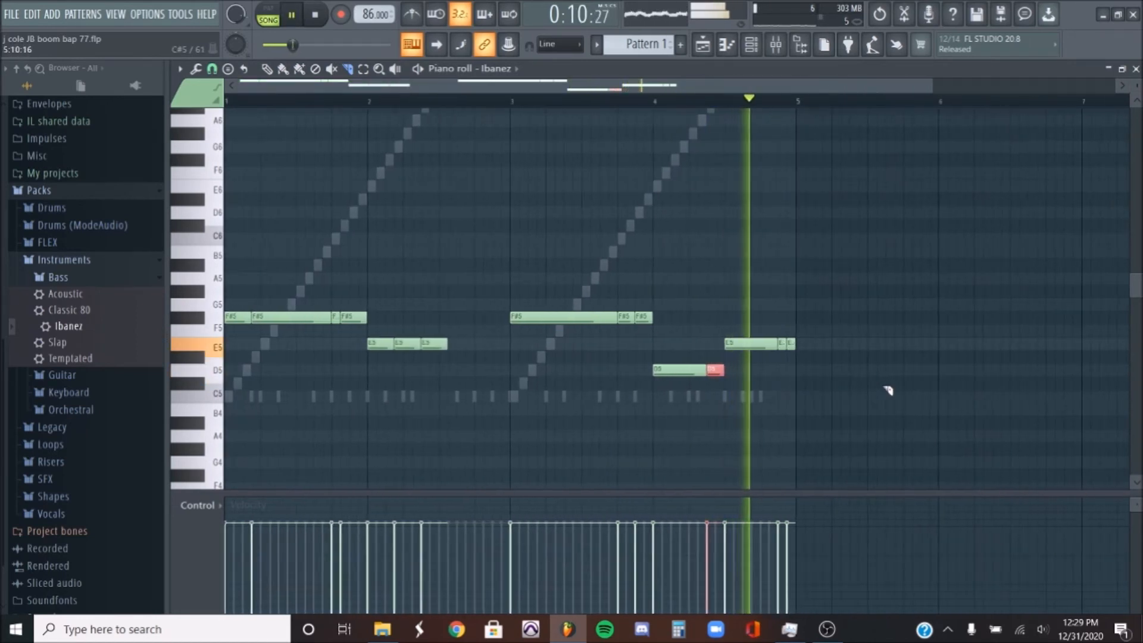
pyautogui.click(266, 68)
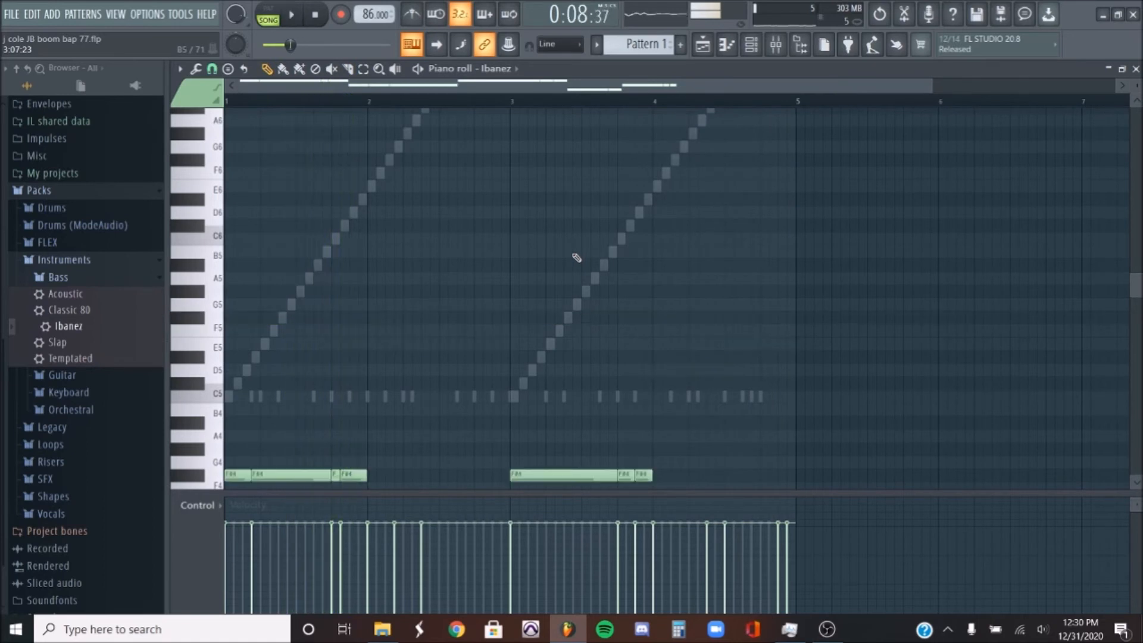
# - Lower the whole bass line by one octave, listen to it, and close the piano roll
pyautogui.press('space')
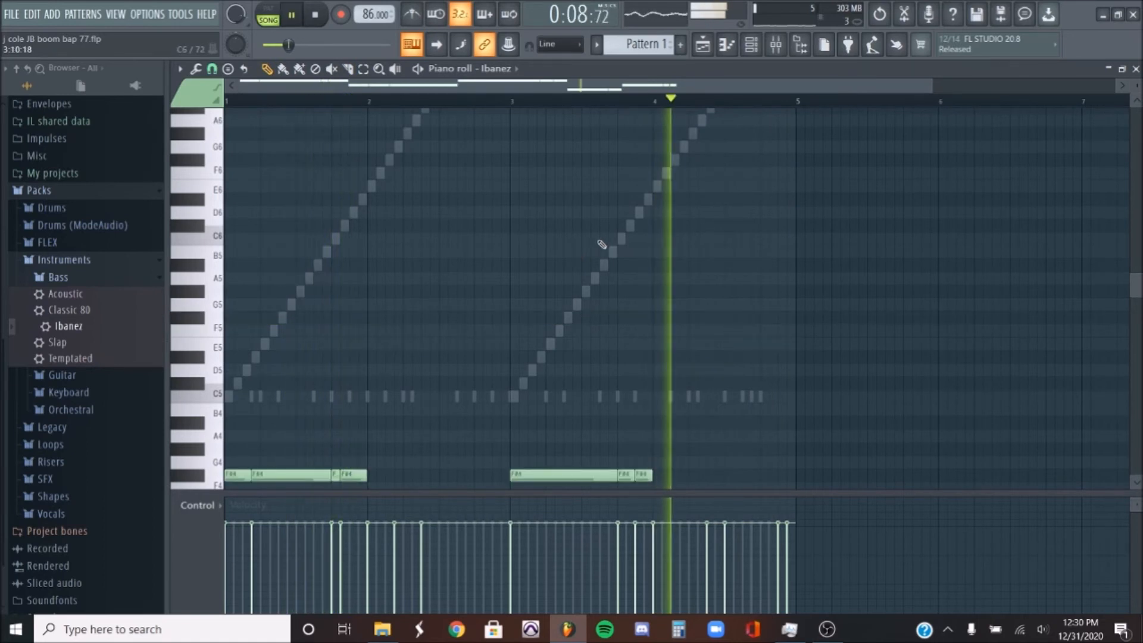
pyautogui.scroll(-1, 602, 245)
pyautogui.scroll(-4, 668, 234)
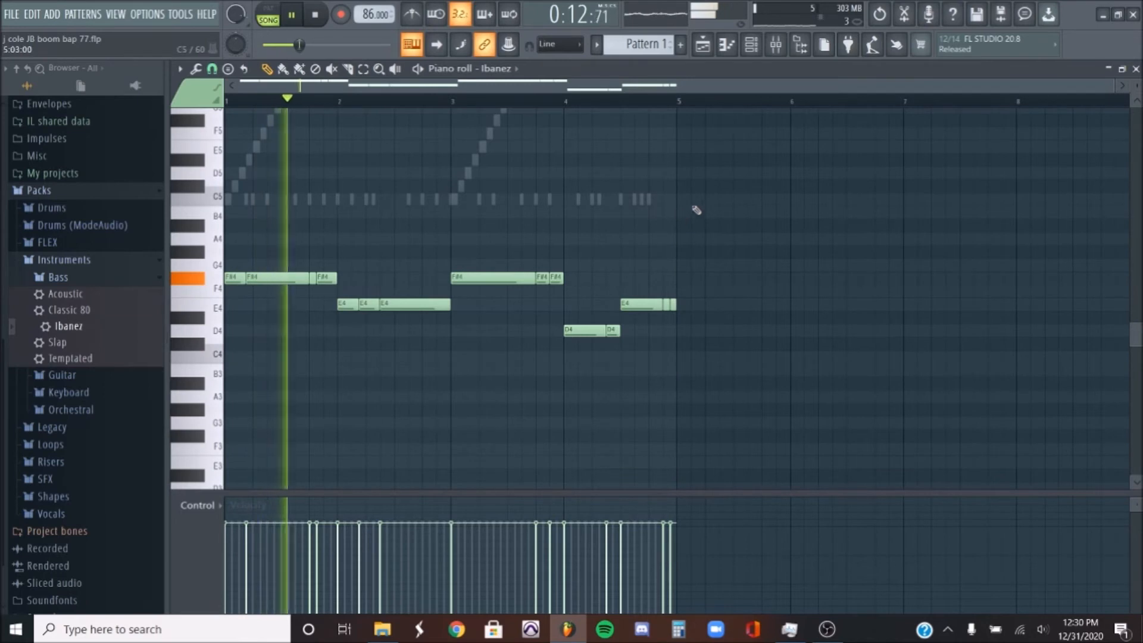
pyautogui.click(1135, 69)
pyautogui.press('space')
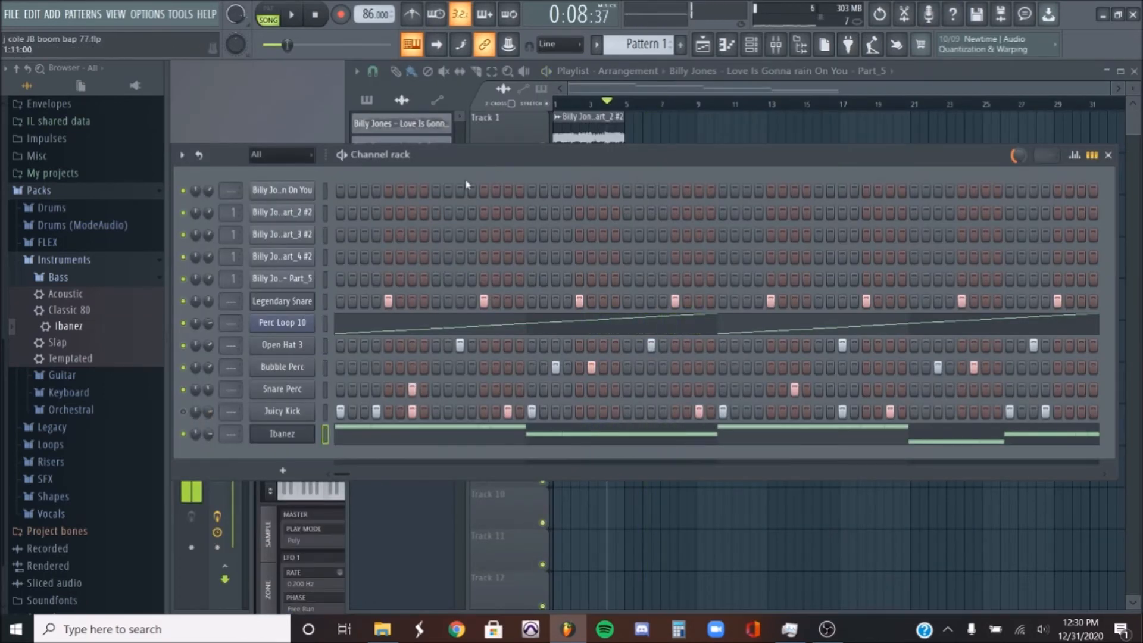
# - Reopen the Ibanez notes, audition the bass line one octave higher, and move it back down an octave
pyautogui.click(431, 436)
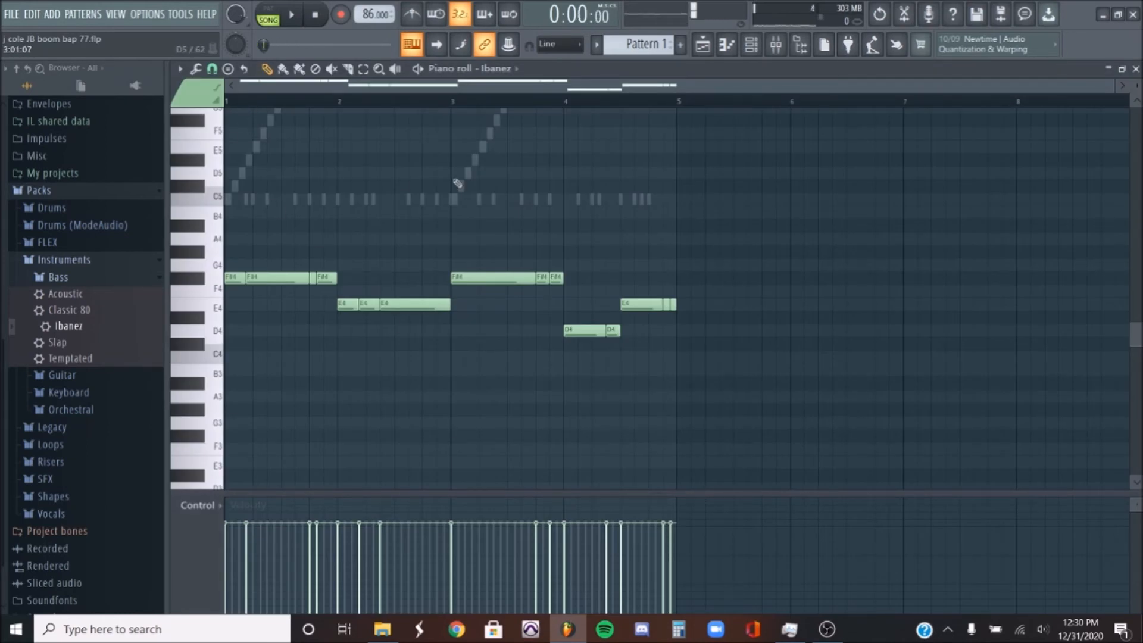
pyautogui.hotkey('ctrl', 'Up')
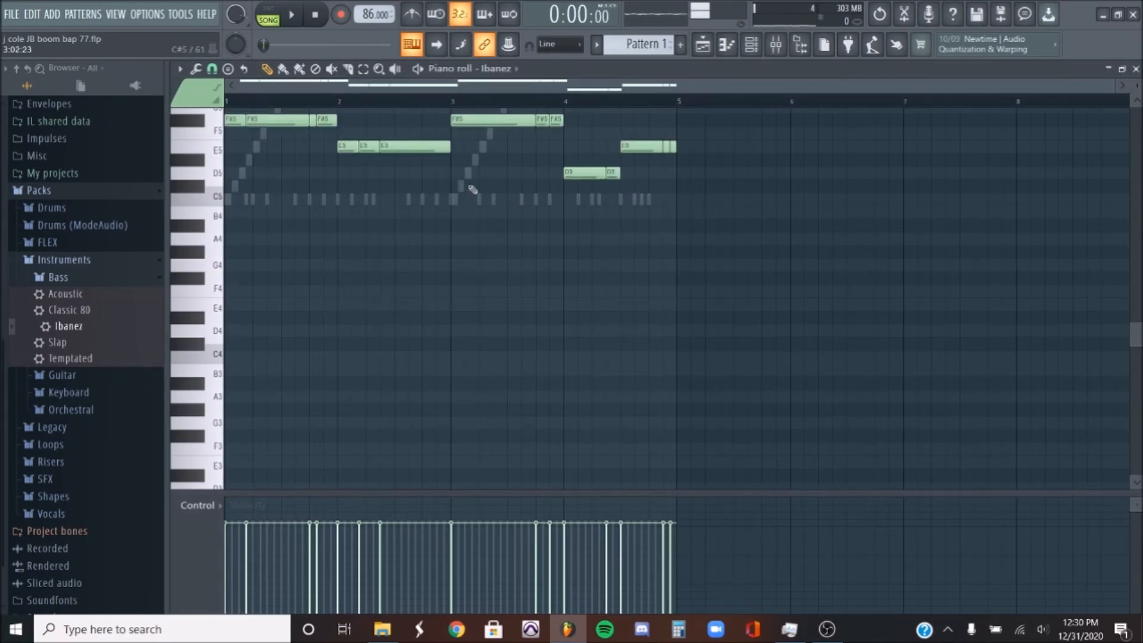
pyautogui.scroll(4, 515, 267)
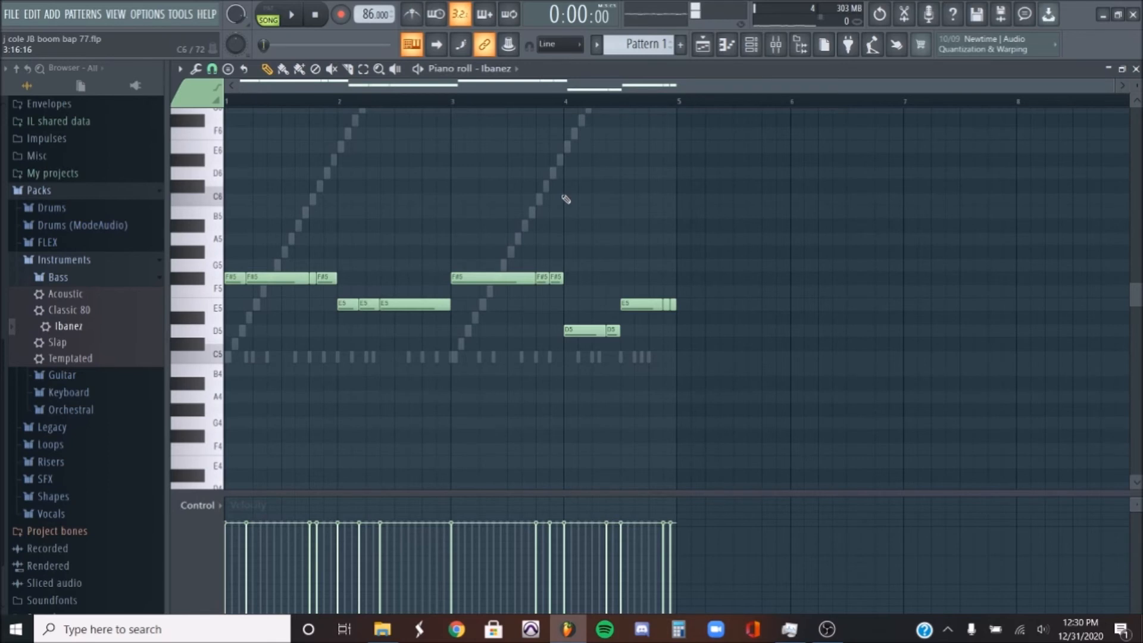
pyautogui.press('space')
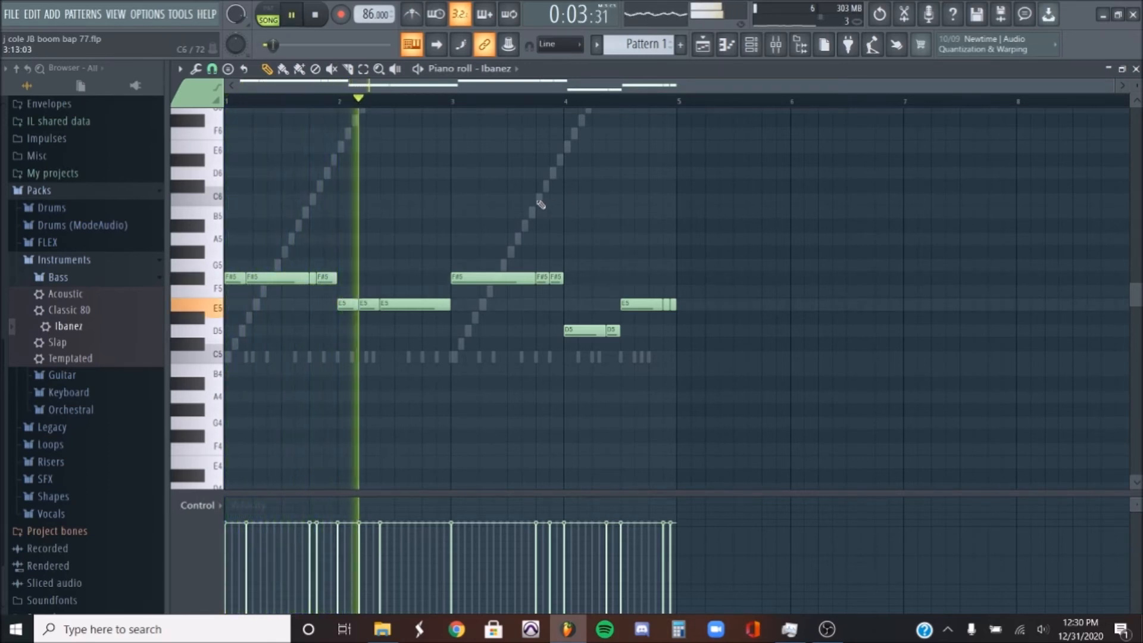
pyautogui.press('space')
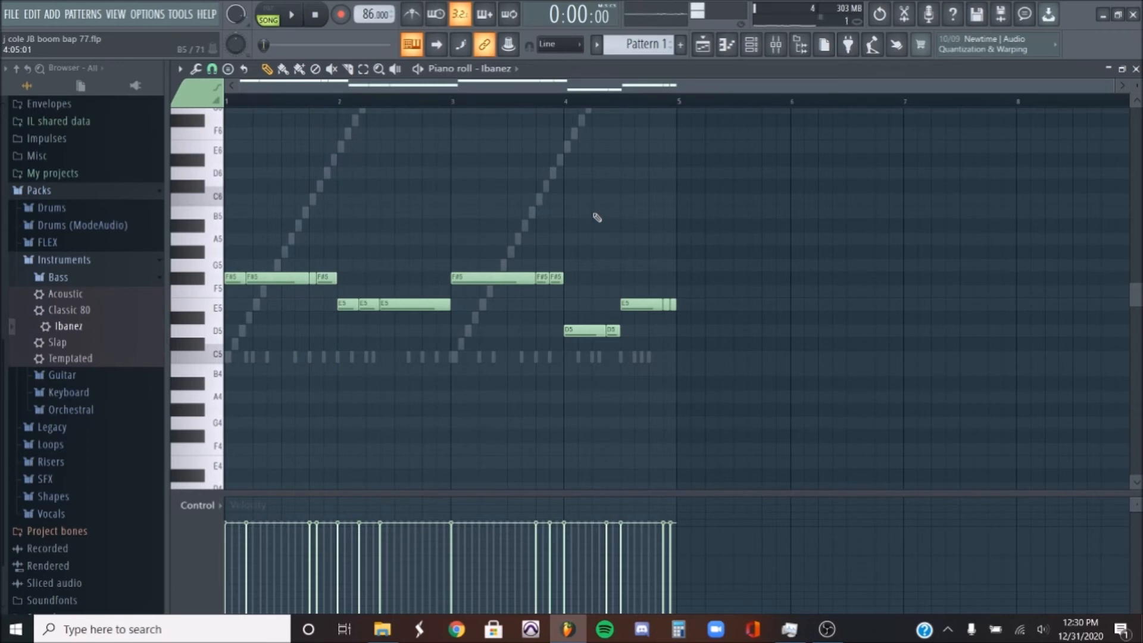
pyautogui.hotkey('ctrl', 'Down')
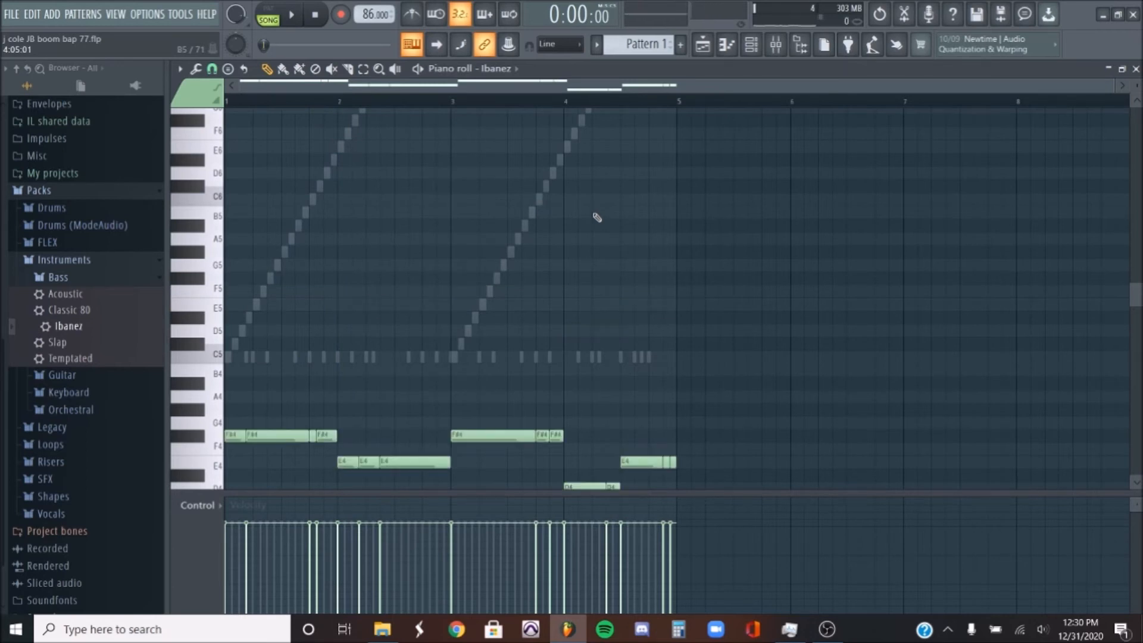
# - Play the beat with the bass, raise the system volume to 16, and check the playlist and channel rack
pyautogui.press('space')
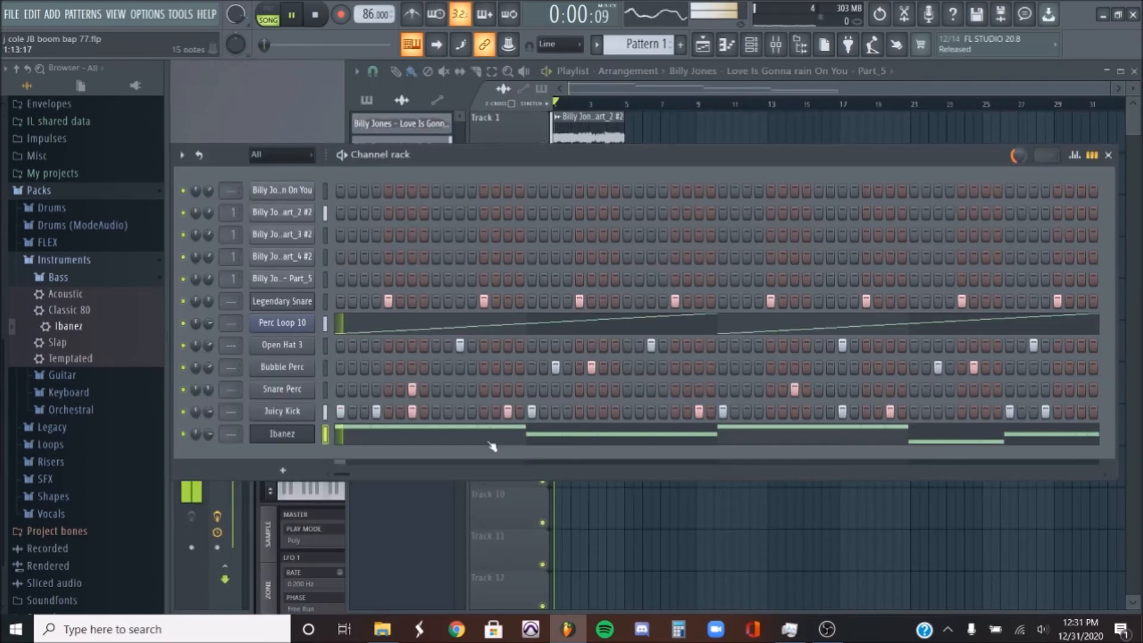
pyautogui.press('XF86AudioRaiseVolume')
pyautogui.press('XF86AudioRaiseVolume')
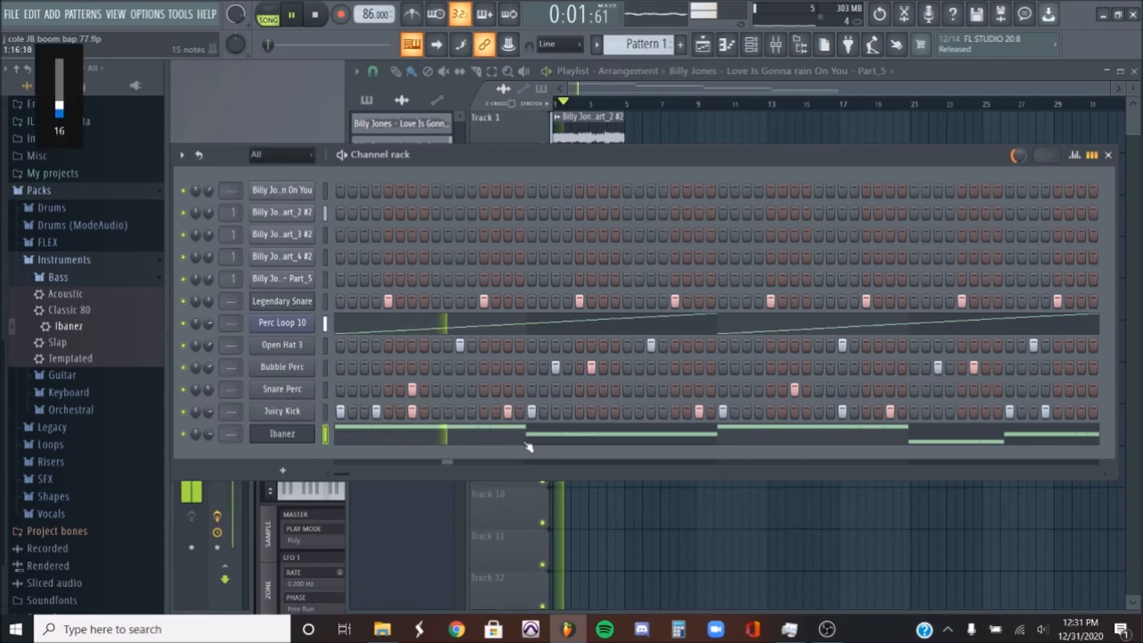
pyautogui.click(668, 512)
pyautogui.scroll(-1, 679, 472)
pyautogui.scroll(1, 672, 387)
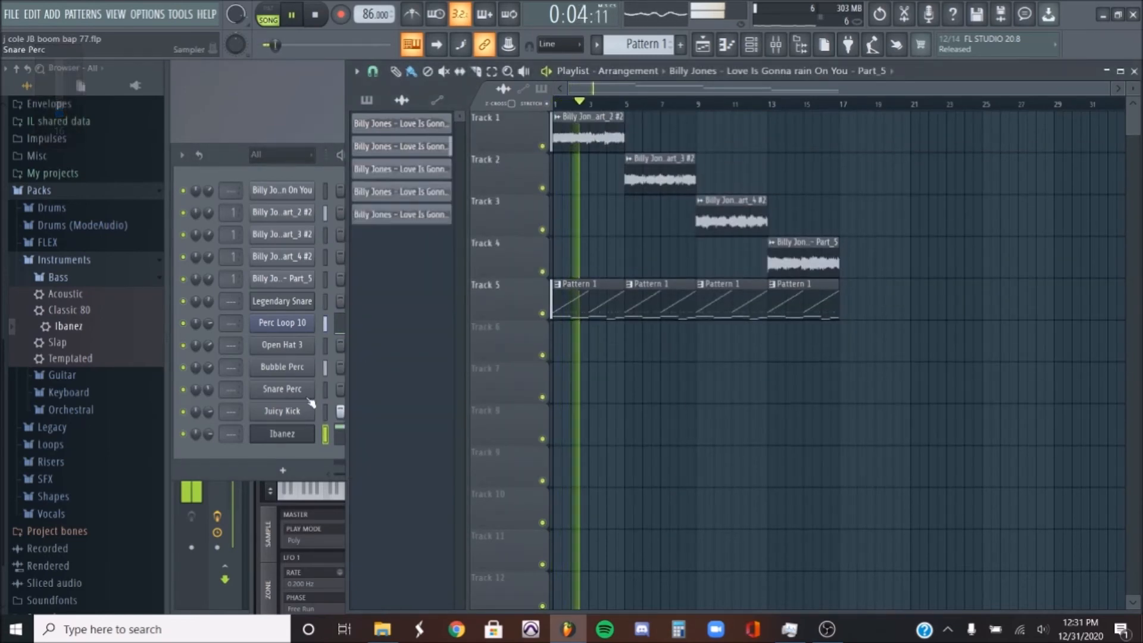
pyautogui.press('F6')
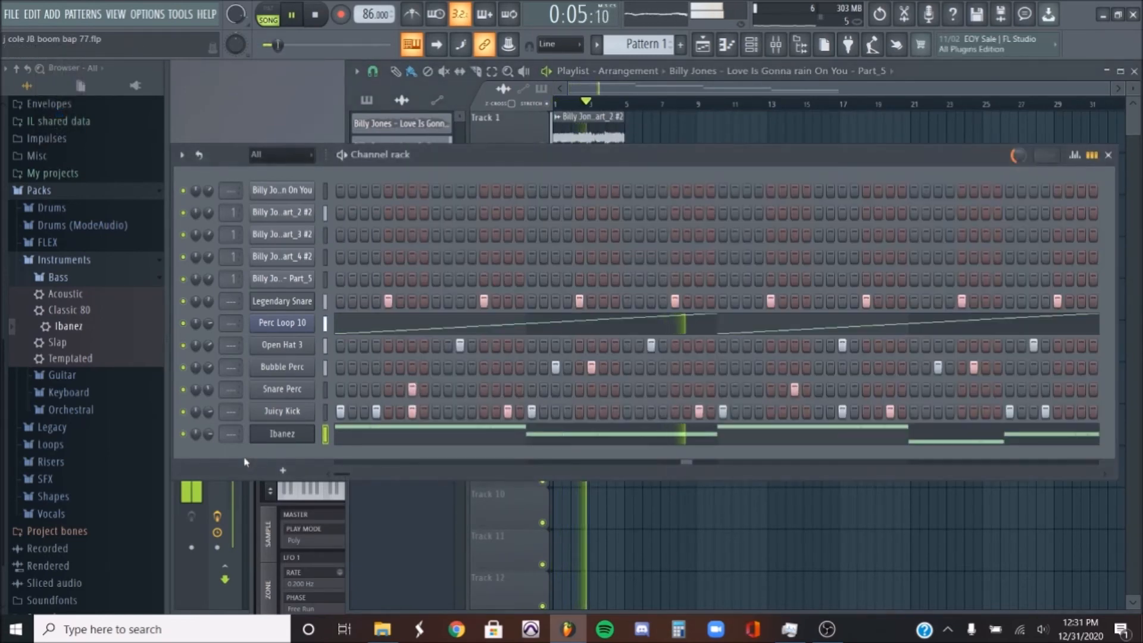
pyautogui.click(575, 442)
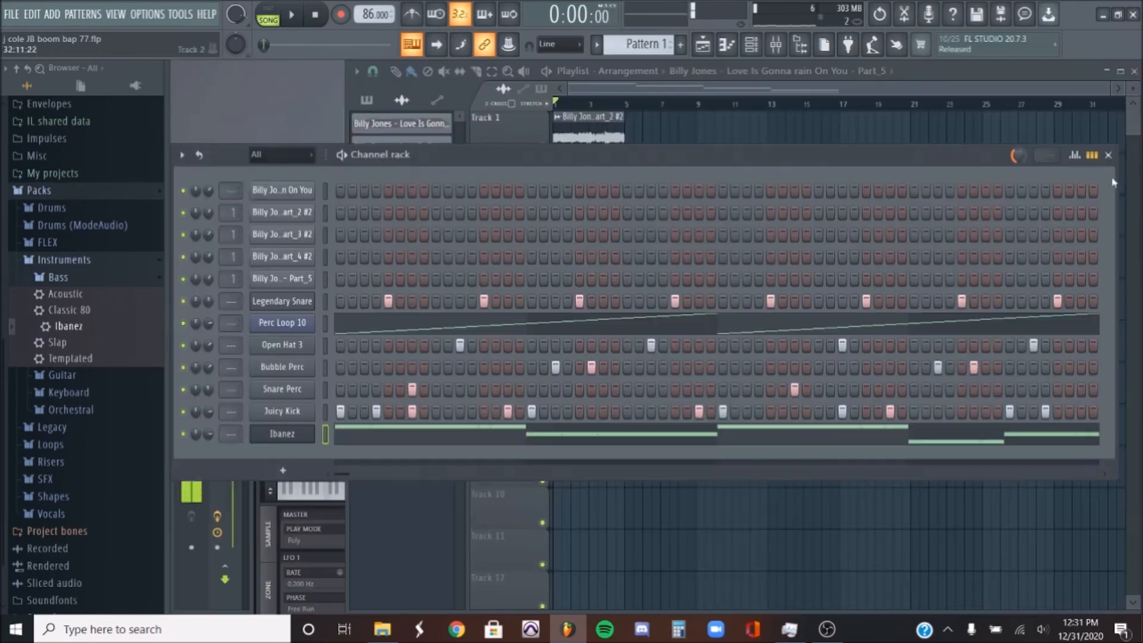
# - Bring the playlist forward and split Pattern 1 by channel into separate trimmed clips on Tracks 5 to 11
pyautogui.click(766, 529)
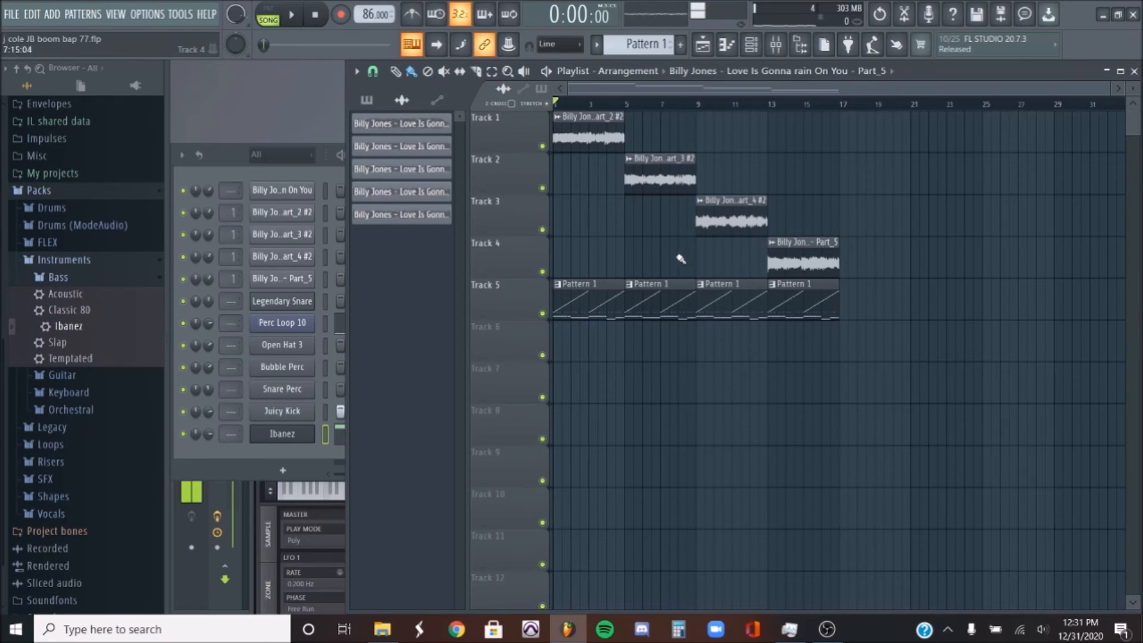
pyautogui.click(200, 469)
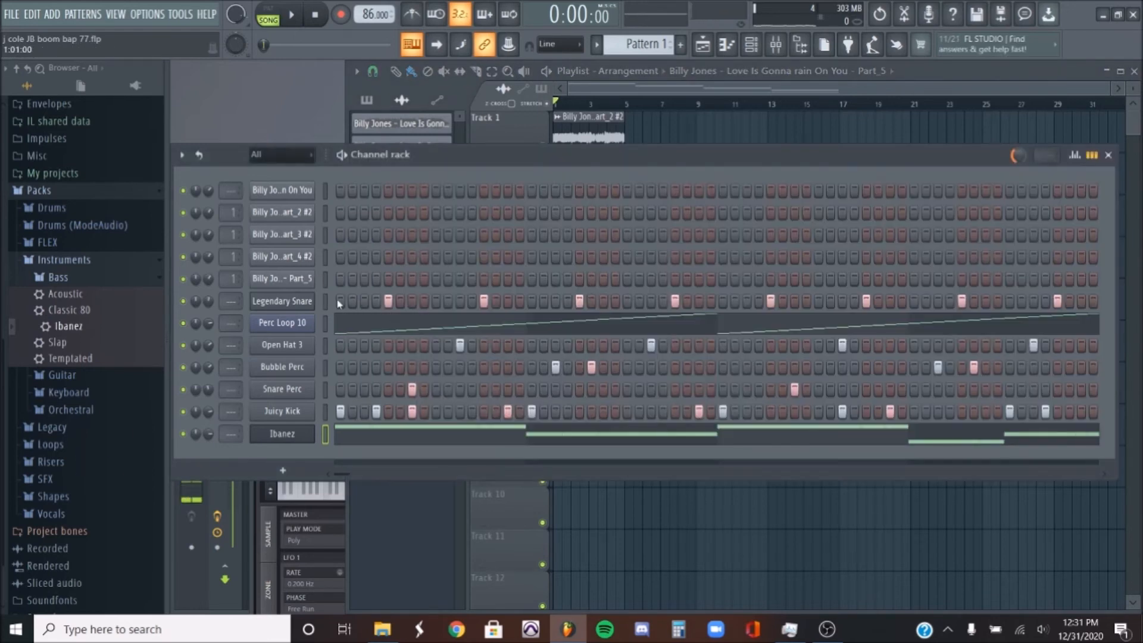
pyautogui.click(707, 494)
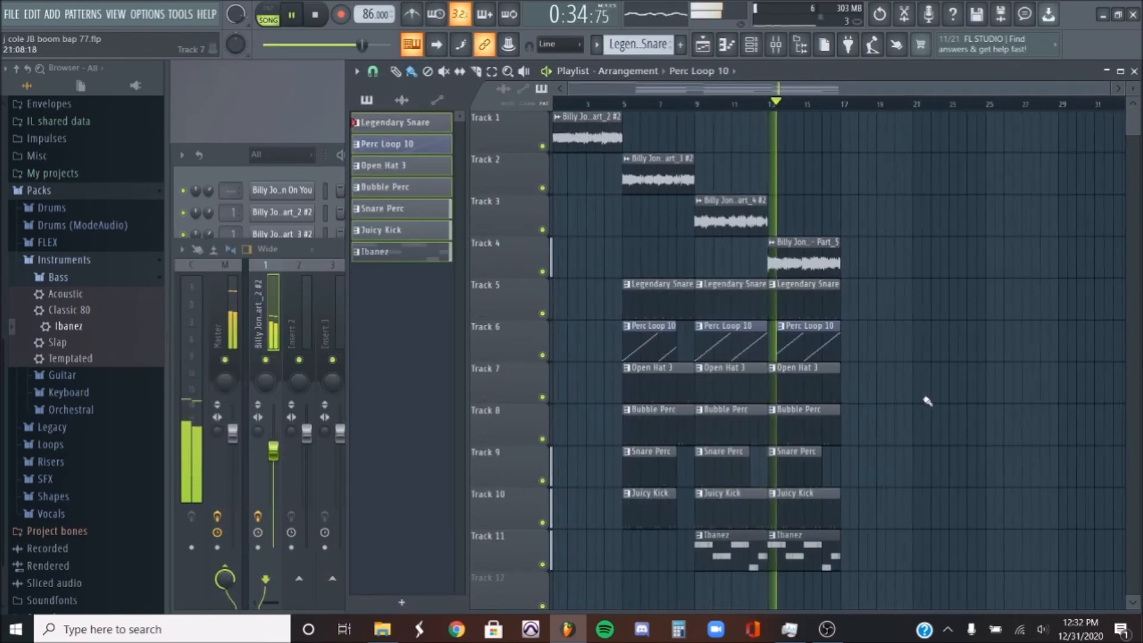
# - Slice the sample clip on Track 3 at bars 10 and 11 and remove about one beat after each cut
pyautogui.keyDown('ctrl'); pyautogui.scroll(2, 893, 366); pyautogui.keyUp('ctrl')
pyautogui.click(476, 71)
pyautogui.scroll(-2, 770, 238)
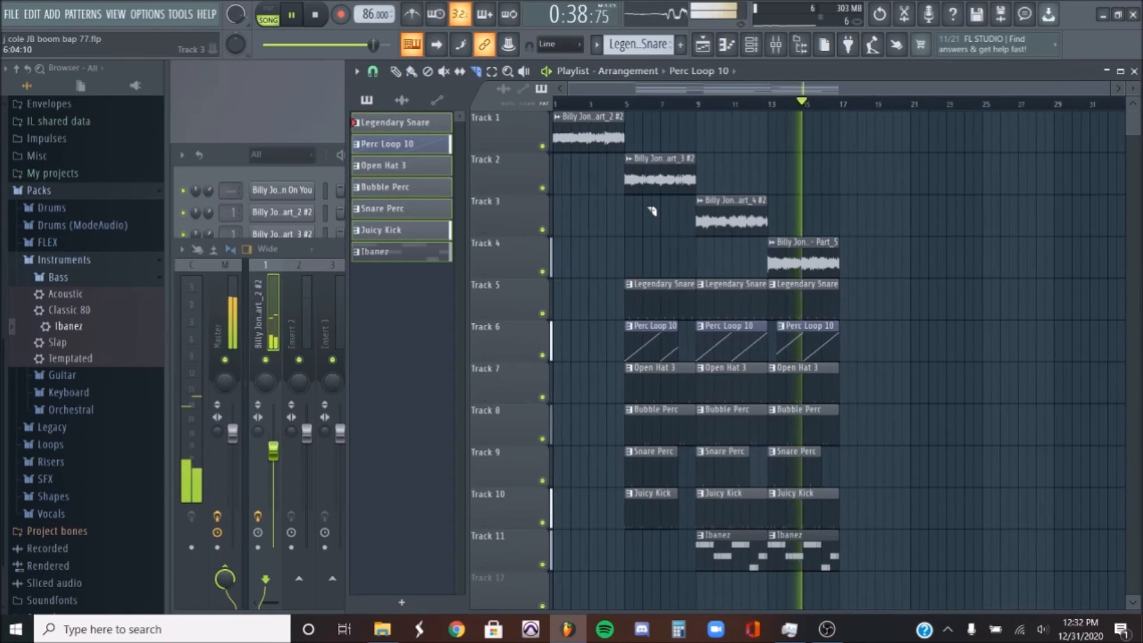
pyautogui.scroll(2, 672, 179)
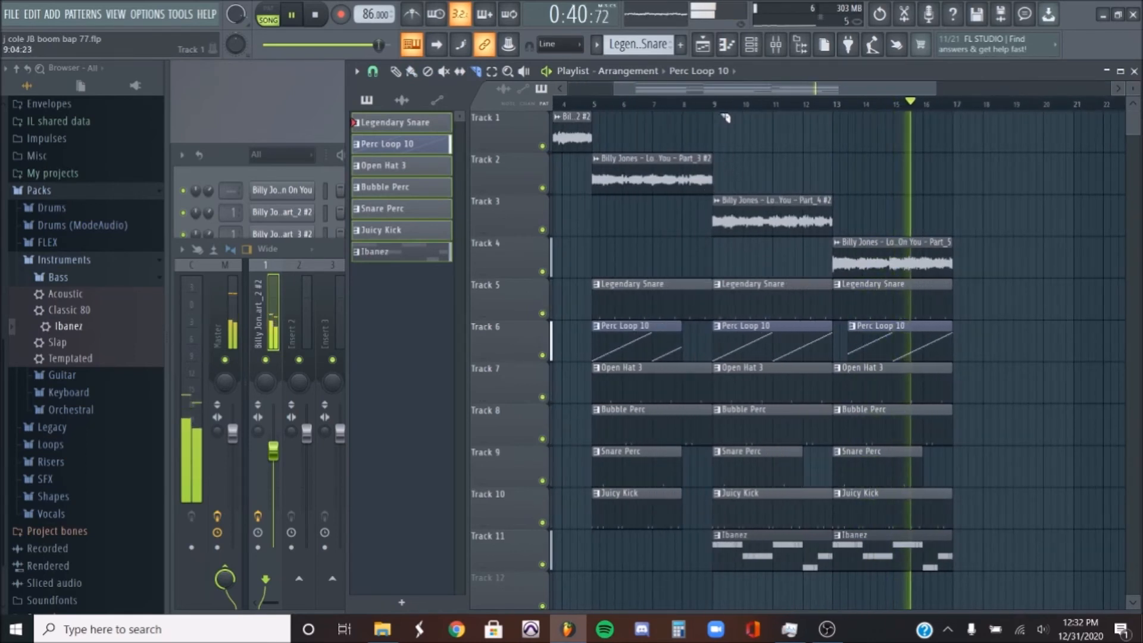
pyautogui.click(717, 106)
pyautogui.scroll(4, 727, 201)
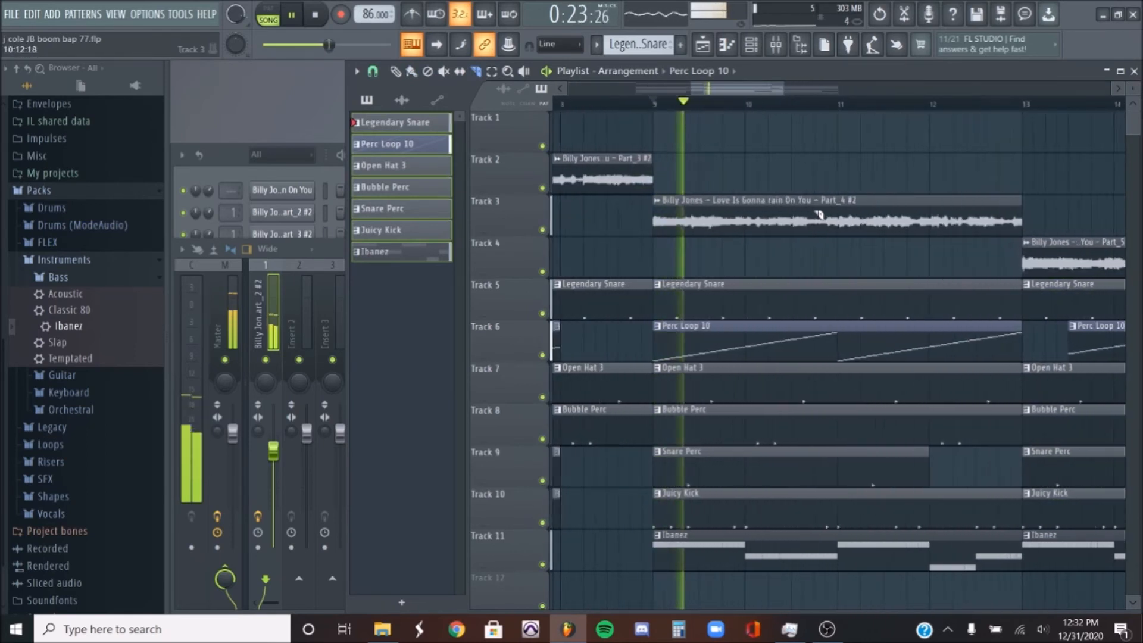
pyautogui.scroll(1, 819, 214)
pyautogui.click(765, 220)
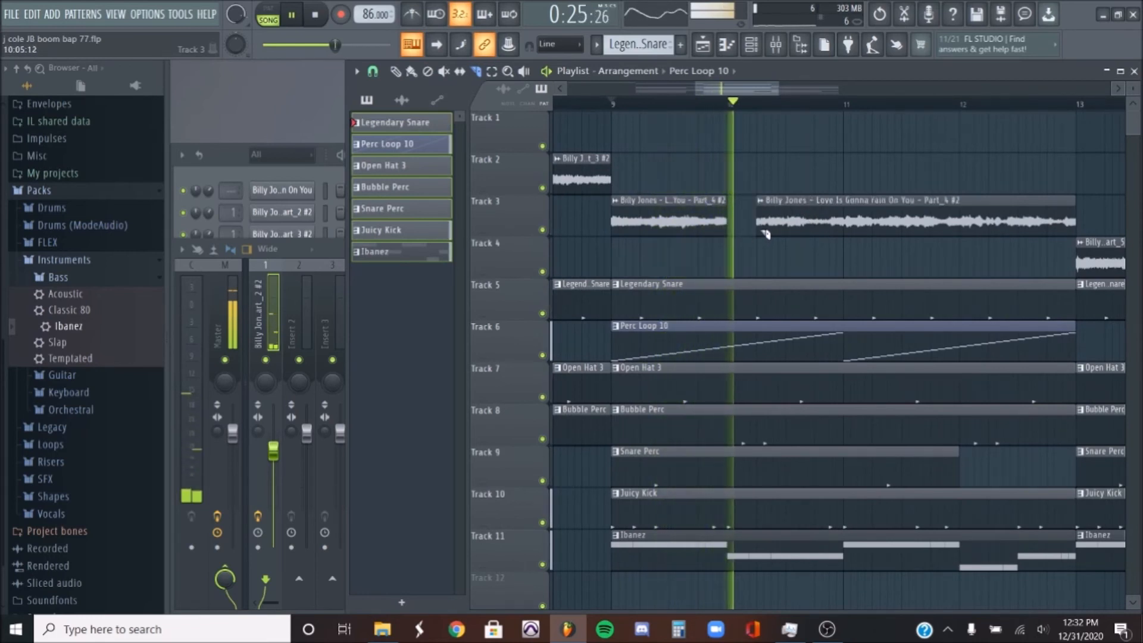
pyautogui.click(869, 225)
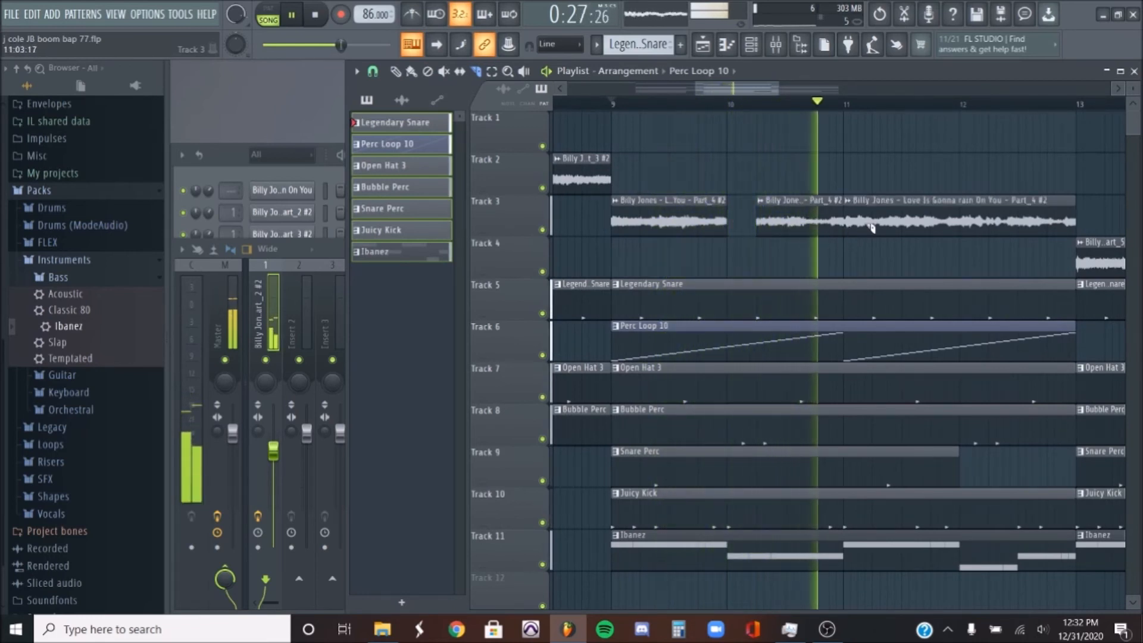
pyautogui.rightClick(882, 226)
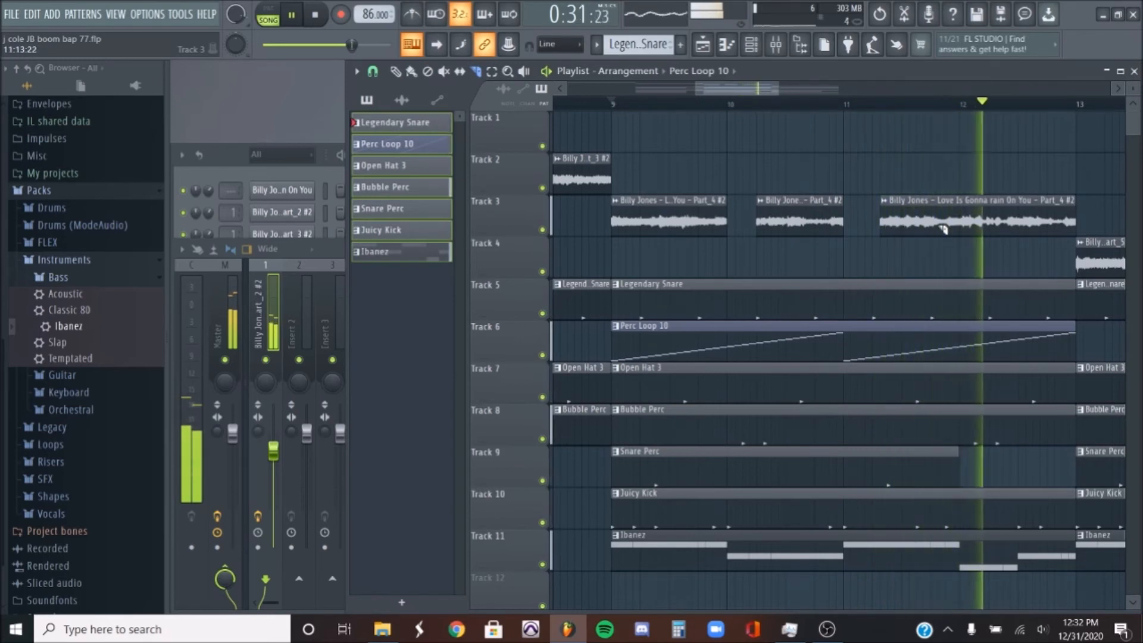
# - Slice the sample clip on Track 4 around bar 15 and remove the short piece to leave a gap
pyautogui.scroll(-2, 1071, 238)
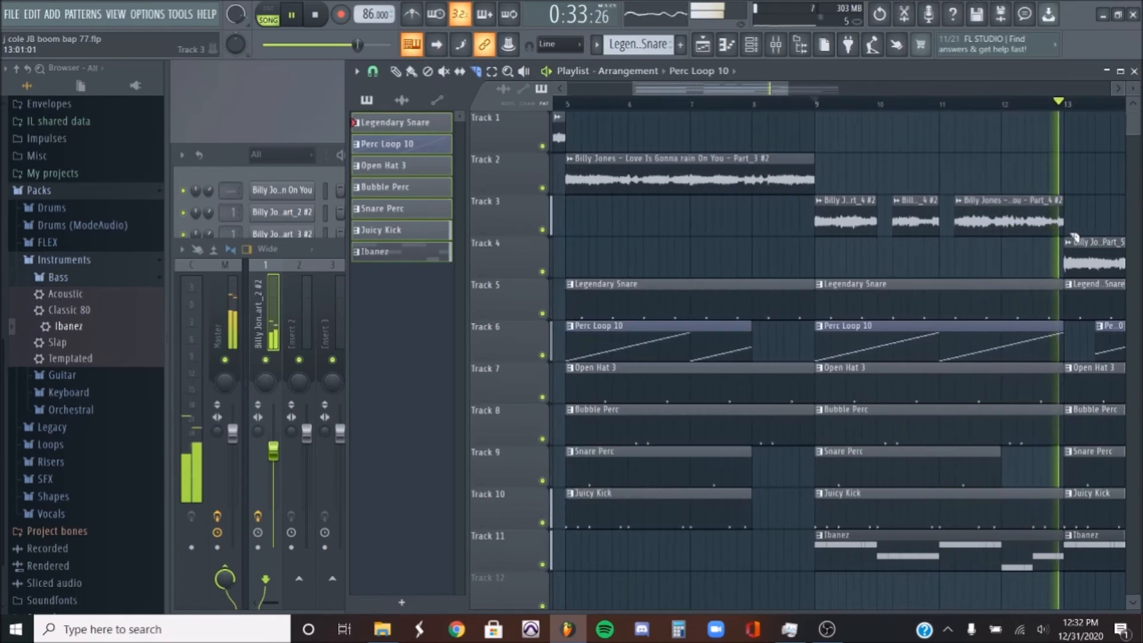
pyautogui.scroll(-4, 1074, 238)
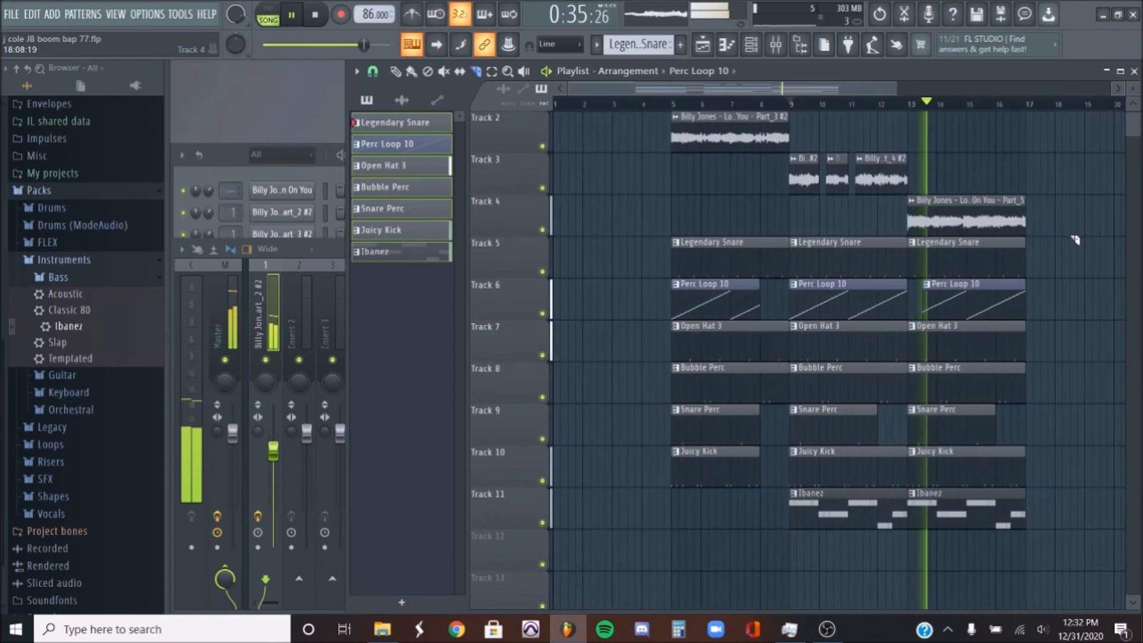
pyautogui.scroll(5, 911, 228)
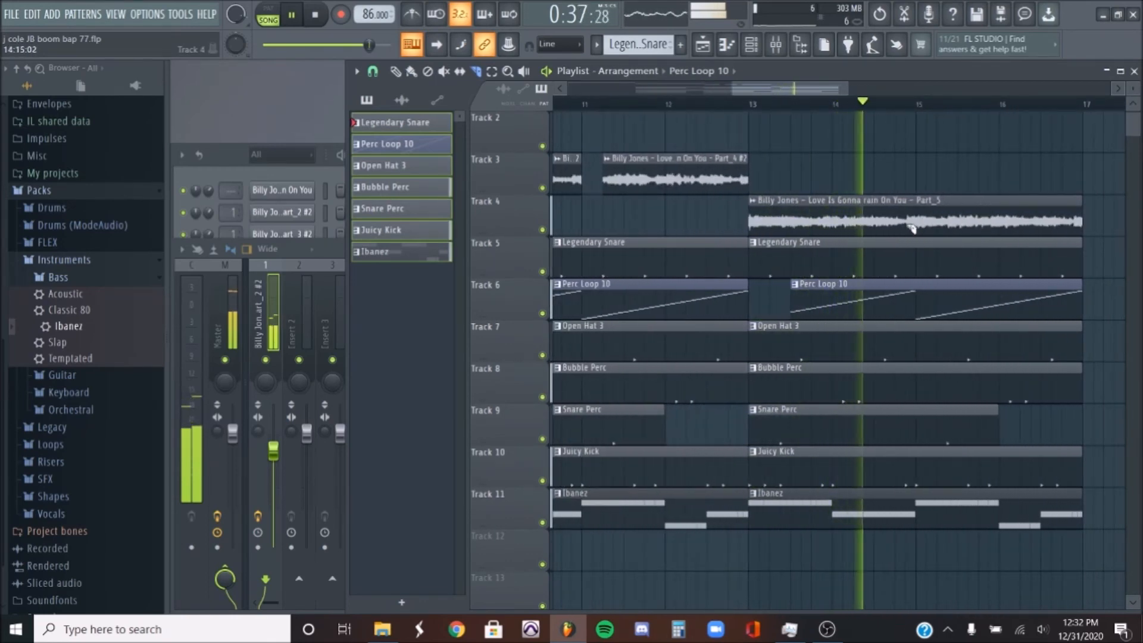
pyautogui.click(911, 227)
pyautogui.rightClick(935, 228)
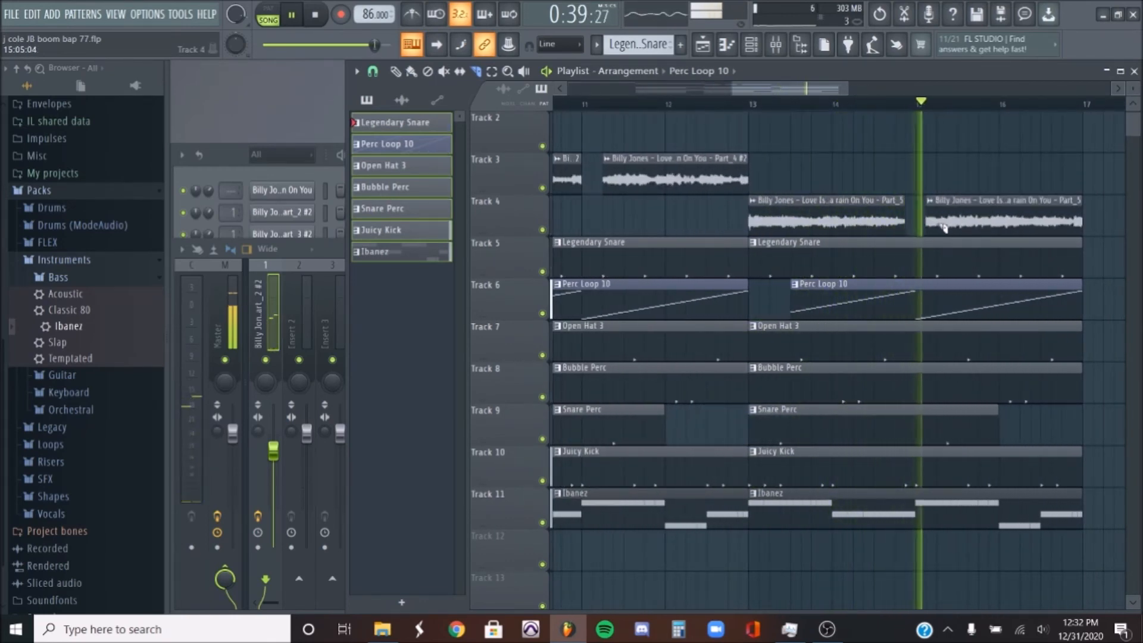
pyautogui.scroll(-3, 1066, 235)
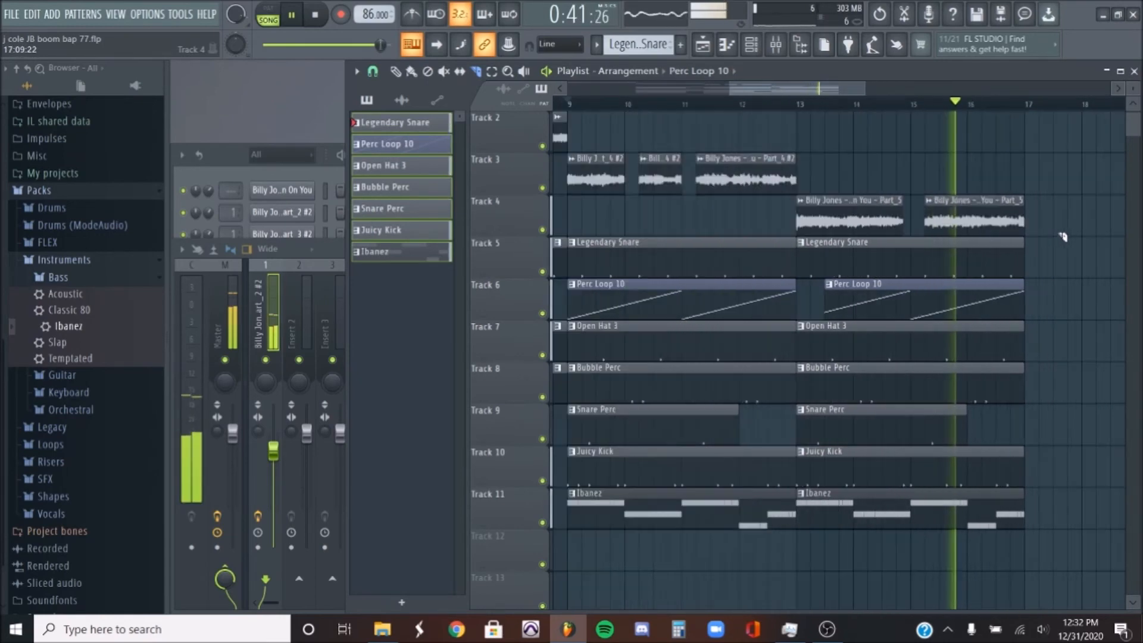
pyautogui.scroll(-4, 1063, 238)
pyautogui.scroll(1, 1060, 242)
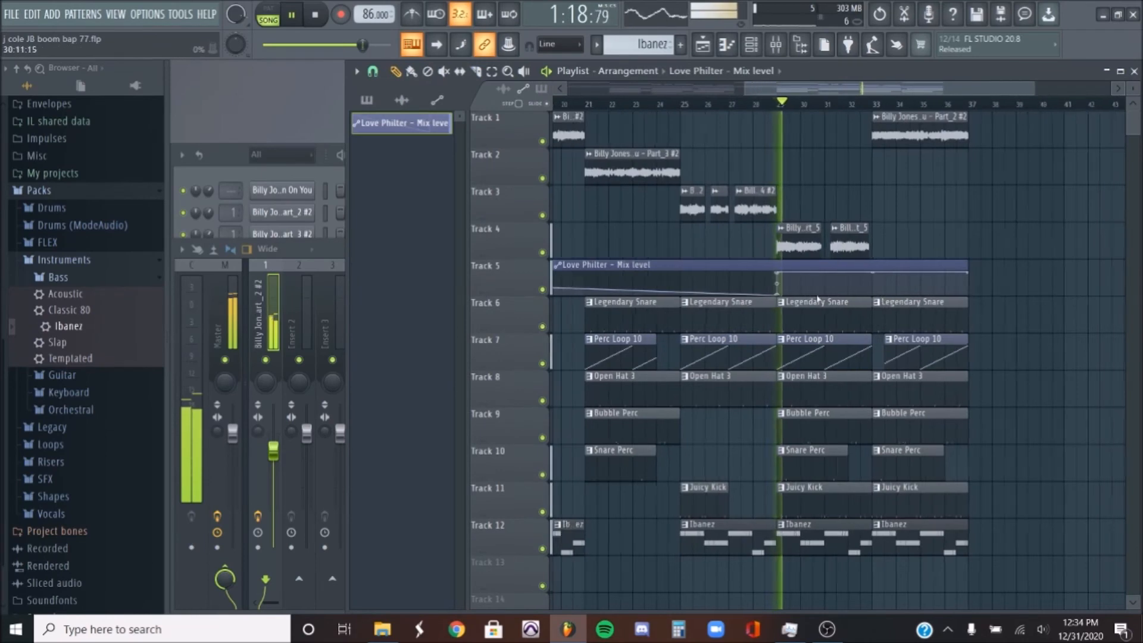
# - Lower the starting point of the Love Philter mix level automation on Track 5 to the minimum
pyautogui.scroll(-3, 817, 300)
pyautogui.moveTo(561, 277); pyautogui.dragTo(545, 312)
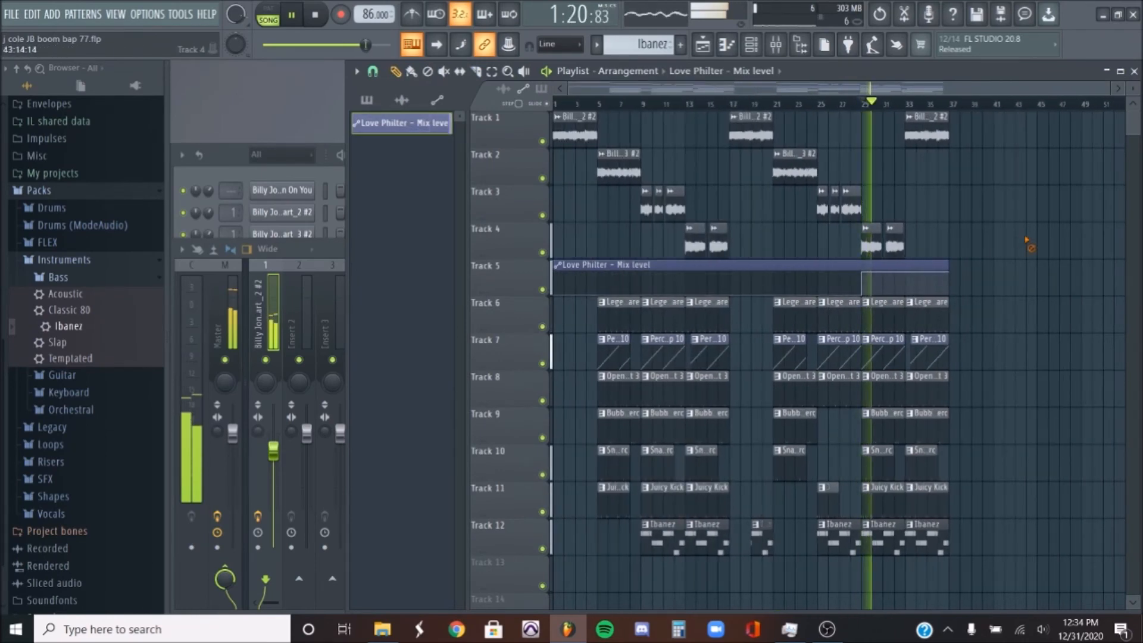
pyautogui.scroll(3, 1027, 244)
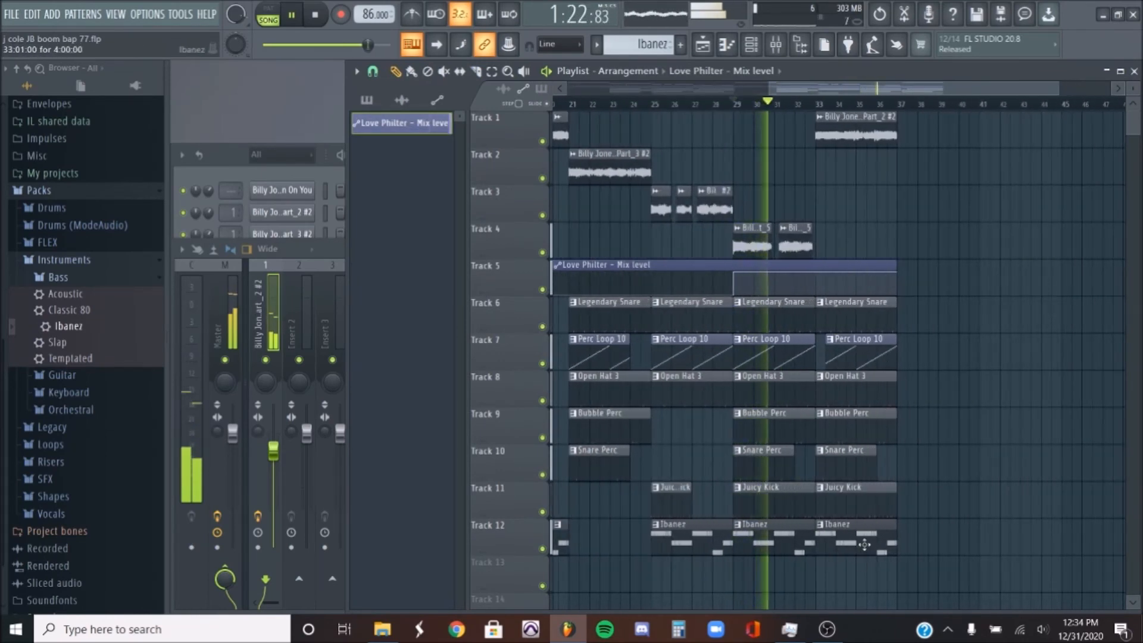
# - Delete the Ibanez bass clip at bar 33 on Track 12 and raise the system volume to 10
pyautogui.rightClick(862, 546)
pyautogui.scroll(-3, 992, 496)
pyautogui.press('XF86AudioRaiseVolume')
pyautogui.scroll(2, 1029, 409)
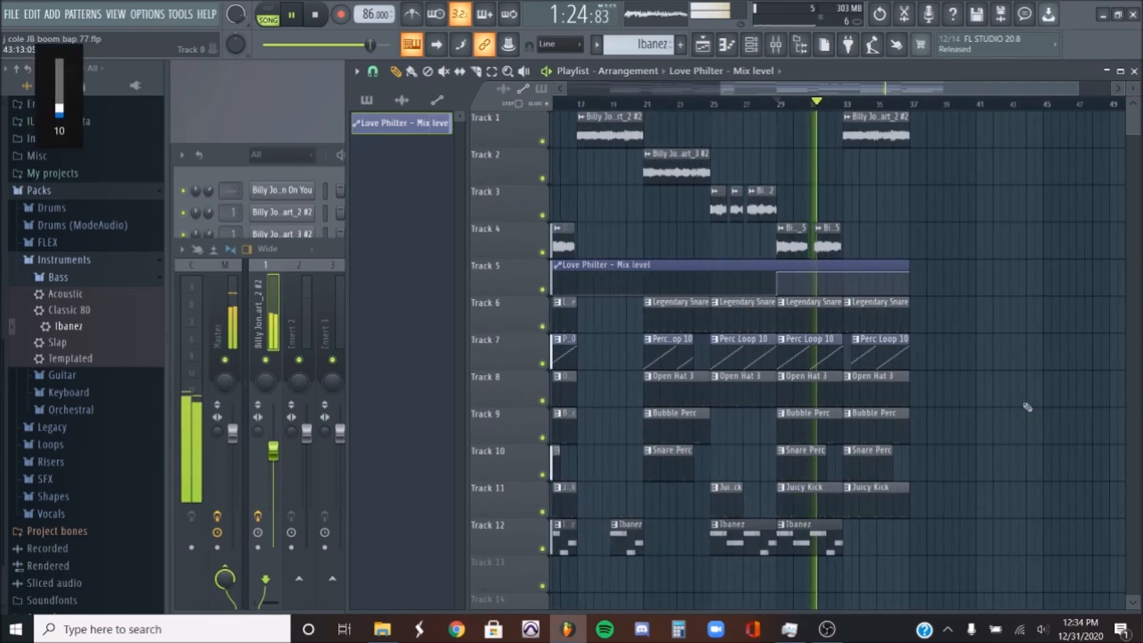
pyautogui.scroll(1, 1027, 408)
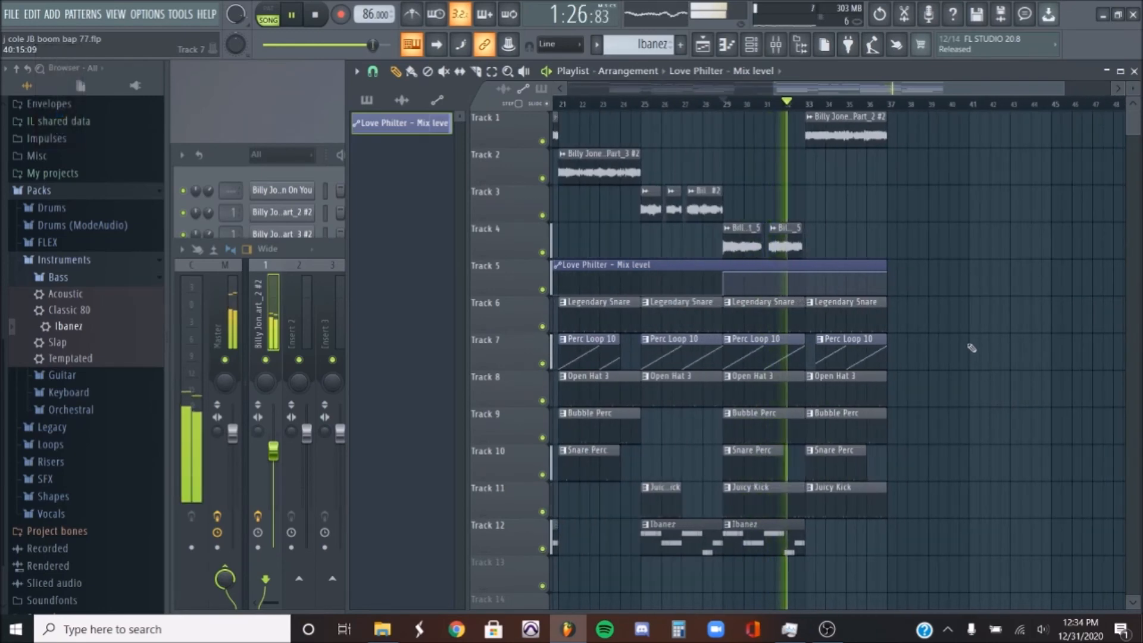
pyautogui.scroll(-3, 962, 341)
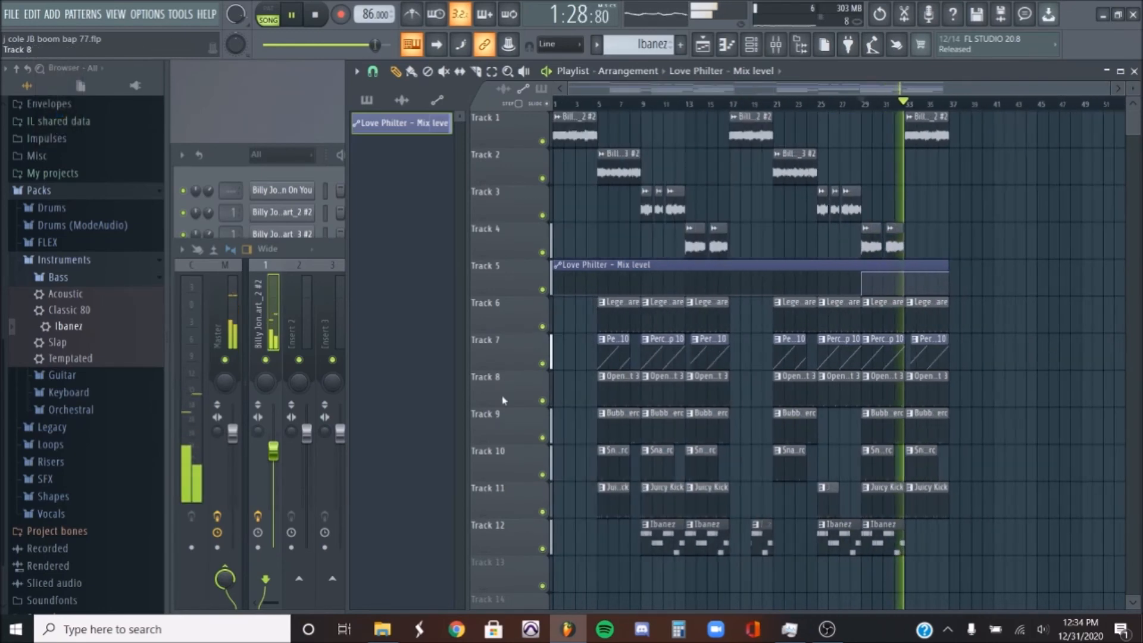
# - Raise the sample's mixer track volume to 88% and bring up its effect slots with the Fruity Love Philter mix level
pyautogui.scroll(1, 1003, 370)
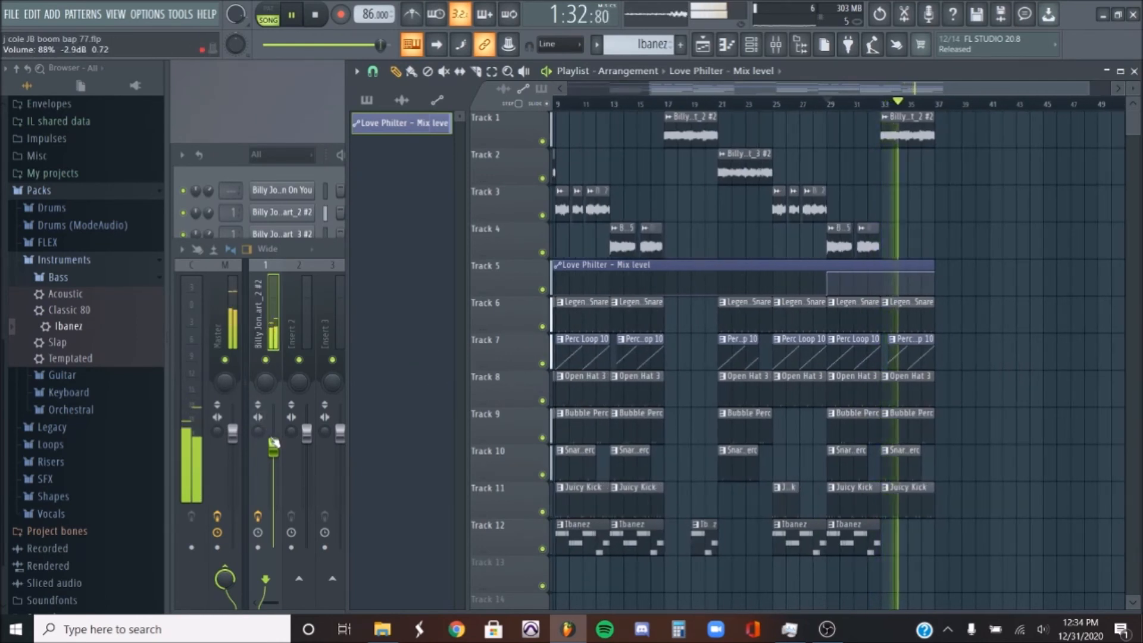
pyautogui.click(272, 333)
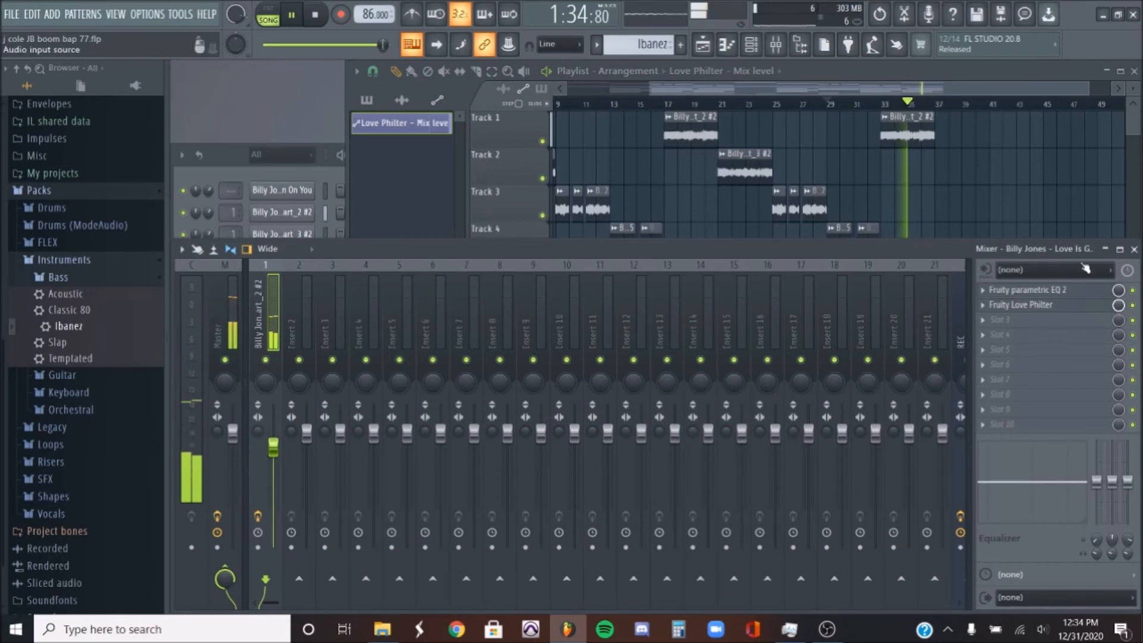
pyautogui.click(1053, 230)
pyautogui.scroll(1, 834, 297)
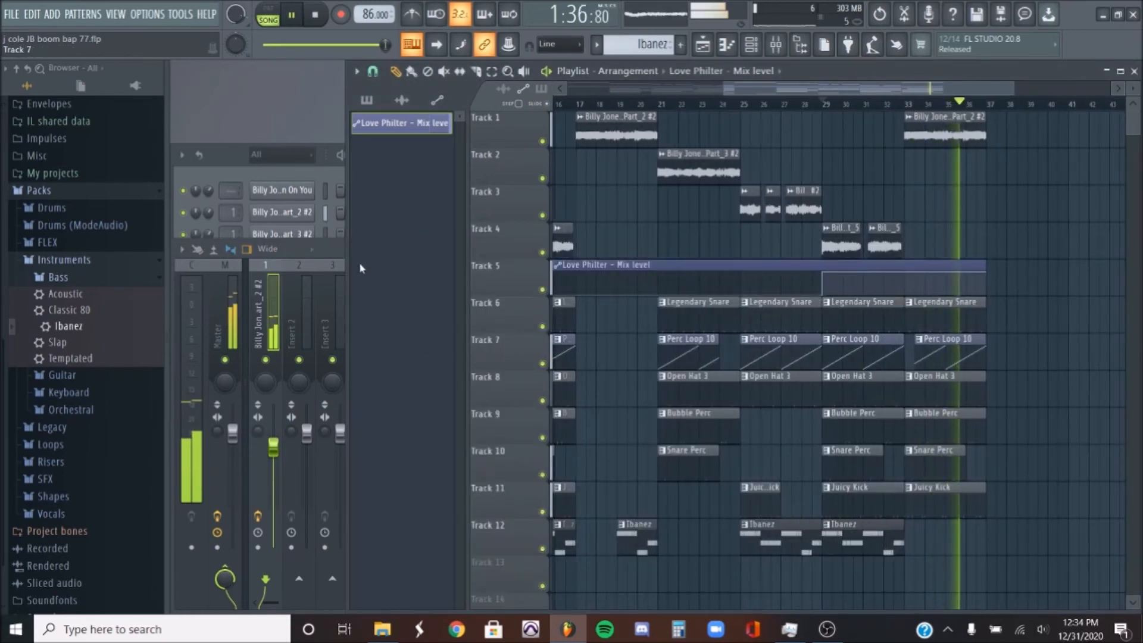
pyautogui.click(331, 254)
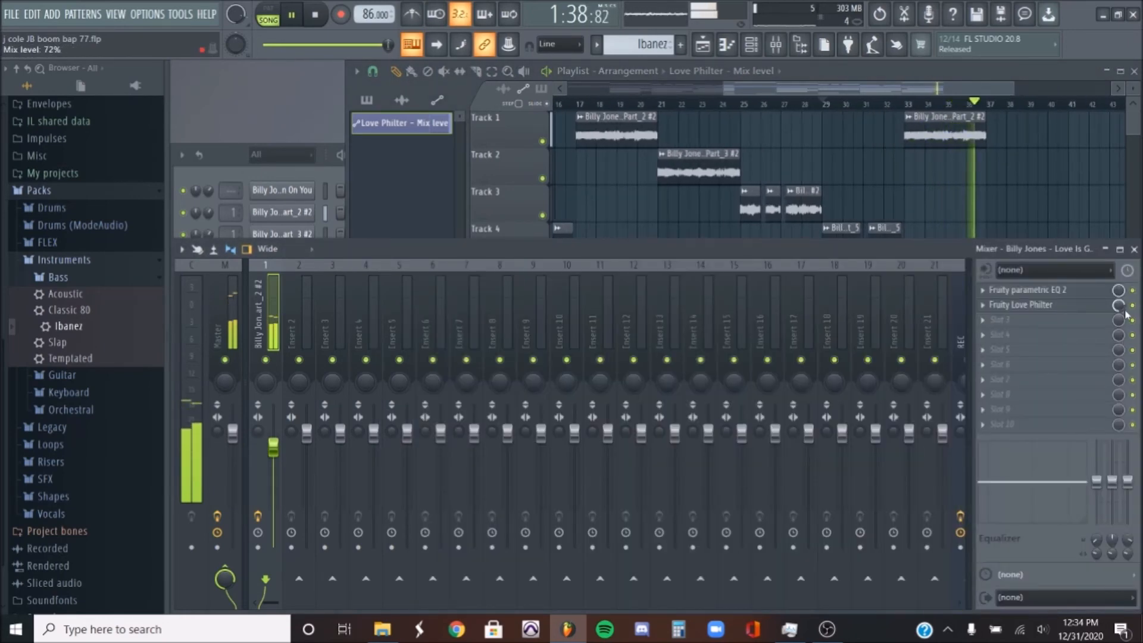